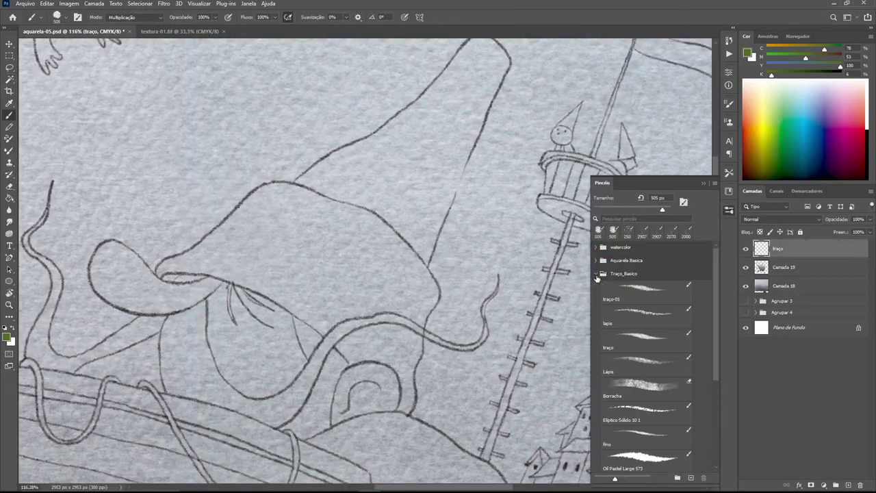
# - Select the traço-01 brush from the basic line brushes folder
pyautogui.click(596, 273)
pyautogui.click(646, 291)
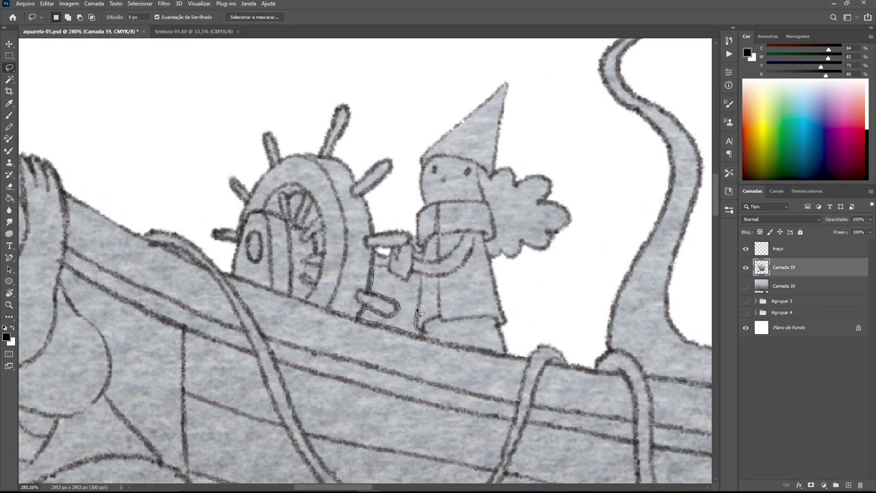
# - Lasso the lower helm handle and Magic Wand-select the white gap inside it
pyautogui.moveTo(418, 311); pyautogui.dragTo(414, 241)
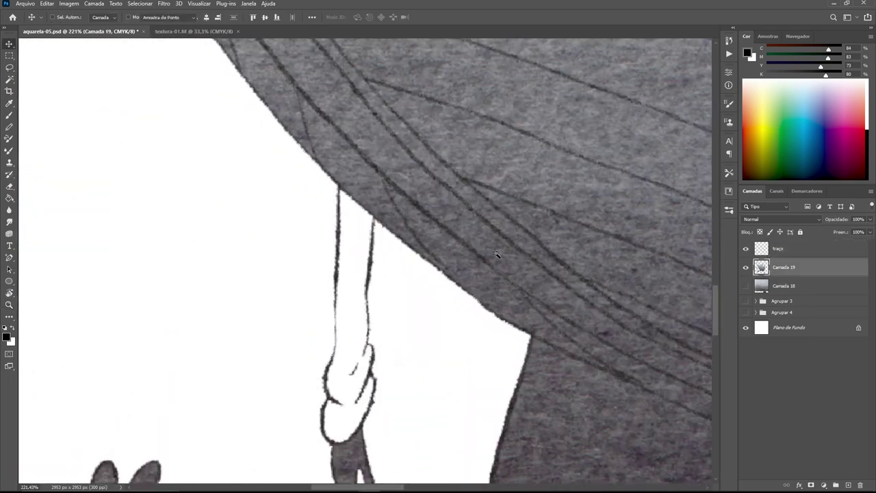
pyautogui.press('w')
pyautogui.click(355, 226)
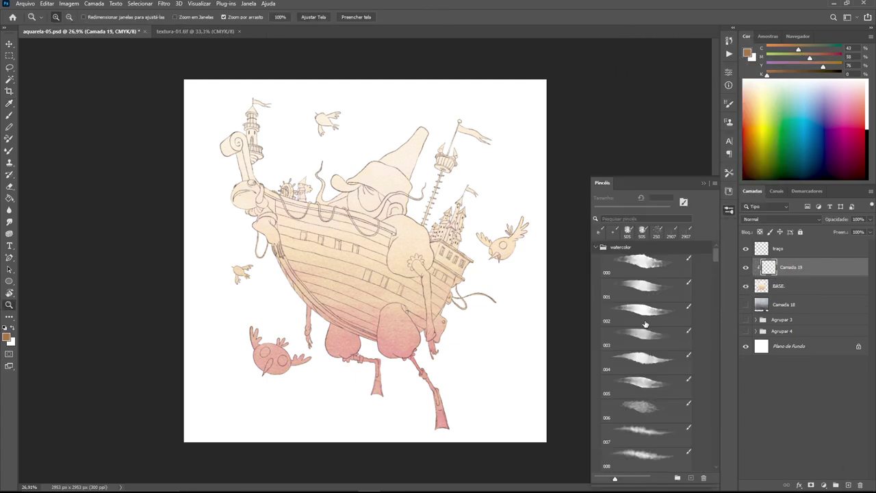
# - Choose watercolor brush 002 with Multiplicação (Multiply) blending
pyautogui.click(645, 324)
pyautogui.click(781, 220)
pyautogui.click(767, 249)
pyautogui.scroll(3, 367, 223)
# - Wash brown over the bow, the hull below the railing, and the castle side
pyautogui.moveTo(171, 167)
pyautogui.mouseDown()
pyautogui.moveTo(248, 200)
pyautogui.moveTo(274, 233)
pyautogui.mouseUp()
pyautogui.moveTo(215, 242)
pyautogui.mouseDown()
pyautogui.moveTo(404, 233)
pyautogui.moveTo(199, 260)
pyautogui.moveTo(328, 287)
pyautogui.moveTo(396, 259)
pyautogui.moveTo(315, 301)
pyautogui.moveTo(356, 301)
pyautogui.moveTo(410, 336)
pyautogui.moveTo(297, 336)
pyautogui.moveTo(418, 360)
pyautogui.moveTo(462, 398)
pyautogui.mouseUp()
pyautogui.moveTo(439, 371)
pyautogui.mouseDown()
pyautogui.moveTo(287, 404)
pyautogui.moveTo(356, 431)
pyautogui.moveTo(424, 363)
pyautogui.mouseUp()
pyautogui.moveTo(528, 281); pyautogui.dragTo(504, 438)
pyautogui.moveTo(456, 334); pyautogui.dragTo(429, 266)
# - Smudge the wet paint, then shade the figurehead and scroll post brown
pyautogui.press('r')
pyautogui.press('b')
pyautogui.moveTo(93, 88); pyautogui.dragTo(233, 198)
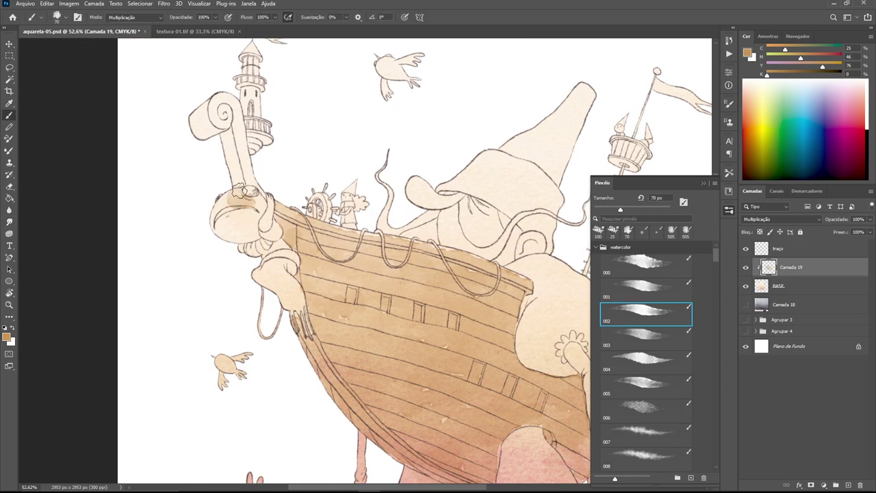
pyautogui.moveTo(274, 234); pyautogui.dragTo(294, 328)
pyautogui.moveTo(260, 274); pyautogui.dragTo(290, 315)
pyautogui.moveTo(226, 137); pyautogui.dragTo(275, 201)
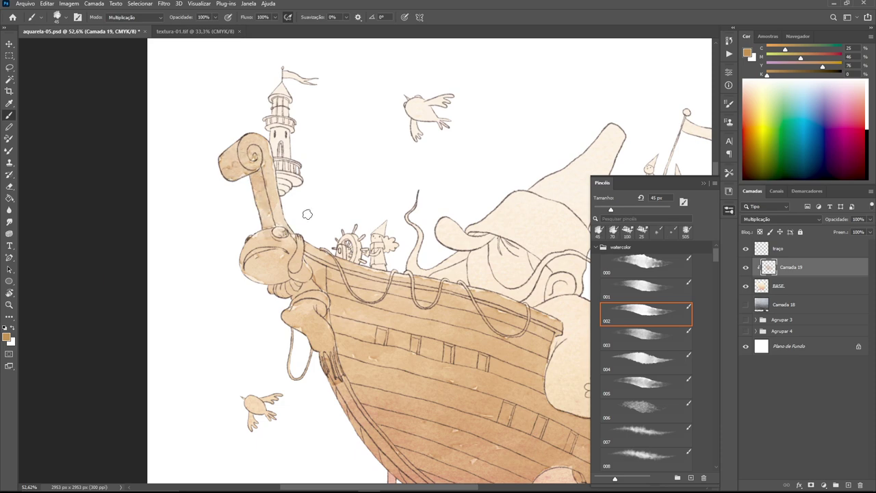
pyautogui.scroll(-5, 308, 214)
pyautogui.scroll(5, 424, 274)
# - Add a new layer and try a teal stroke on the sack, then undo it
pyautogui.click(836, 485)
pyautogui.moveTo(823, 66); pyautogui.dragTo(787, 66)
pyautogui.moveTo(428, 274); pyautogui.dragTo(445, 295)
pyautogui.hotkey('ctrl', 'z')
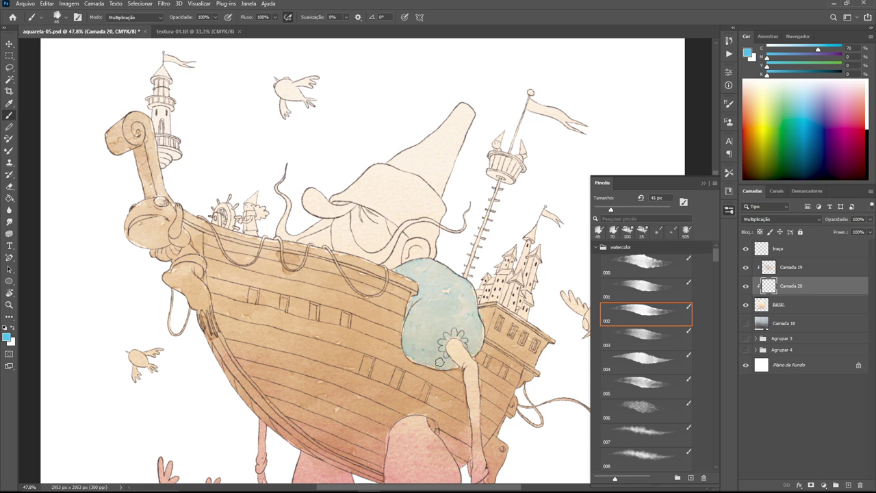
# - Wash bluish-grey over the pink bulb under the hull
pyautogui.scroll(-3, 437, 361)
pyautogui.hscroll(-1, 437, 362)
pyautogui.moveTo(346, 311); pyautogui.dragTo(336, 328)
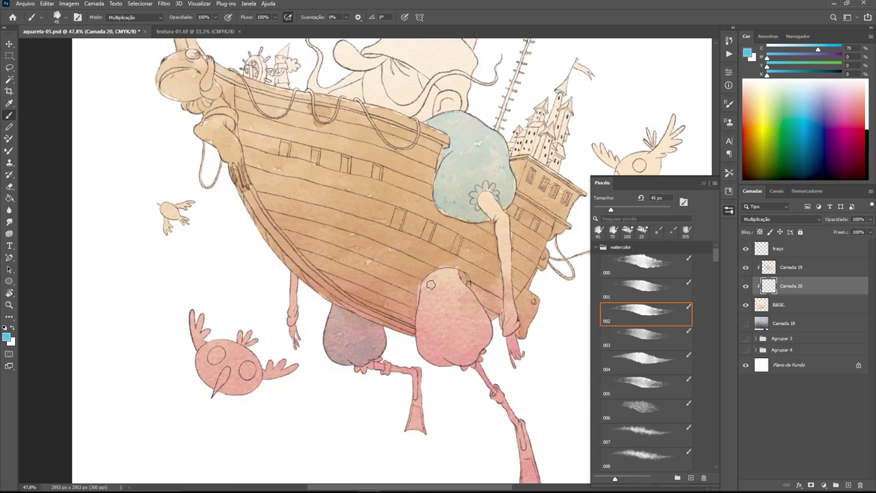
pyautogui.moveTo(431, 284); pyautogui.dragTo(456, 290)
pyautogui.scroll(3, 465, 340)
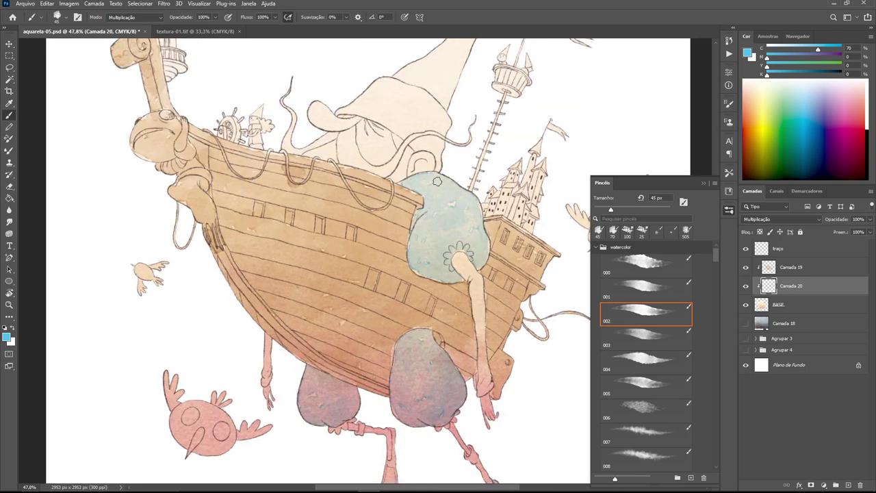
pyautogui.press('l')
pyautogui.scroll(5, 433, 238)
pyautogui.press('z')
pyautogui.scroll(-5, 515, 142)
pyautogui.scroll(-4, 514, 141)
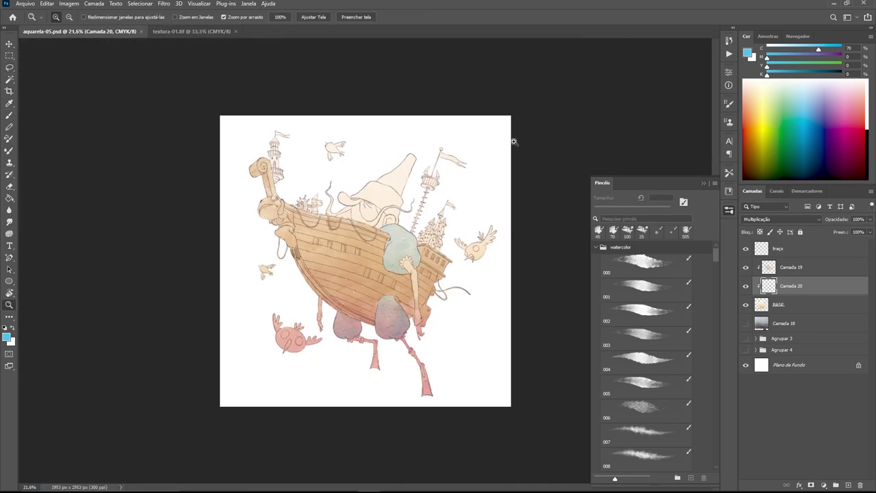
pyautogui.scroll(5, 392, 191)
# - Paint the upper hat blue and the hat brim purple
pyautogui.press('b')
pyautogui.moveTo(376, 209)
pyautogui.mouseDown()
pyautogui.moveTo(401, 209)
pyautogui.moveTo(461, 166)
pyautogui.mouseUp()
pyautogui.press('z')
pyautogui.scroll(-6, 405, 233)
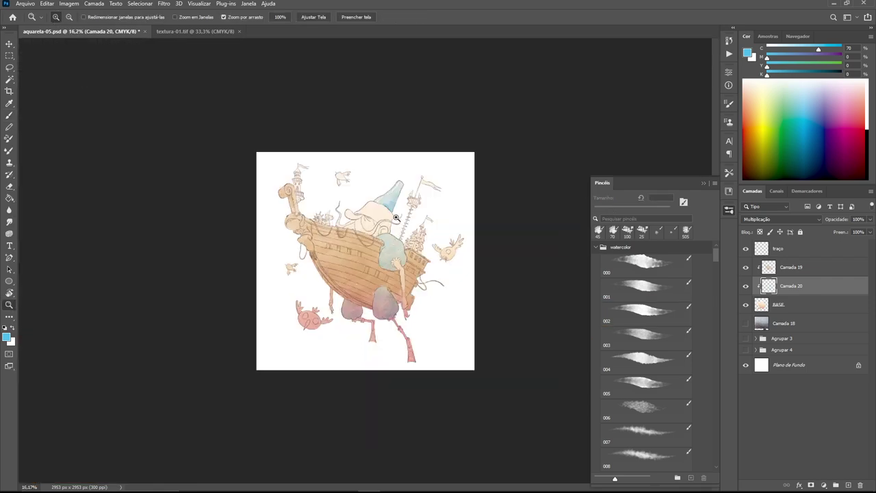
pyautogui.scroll(6, 384, 198)
pyautogui.press('b')
pyautogui.moveTo(287, 243)
pyautogui.mouseDown()
pyautogui.moveTo(356, 198)
pyautogui.moveTo(456, 171)
pyautogui.moveTo(521, 260)
pyautogui.moveTo(394, 229)
pyautogui.moveTo(479, 253)
pyautogui.mouseUp()
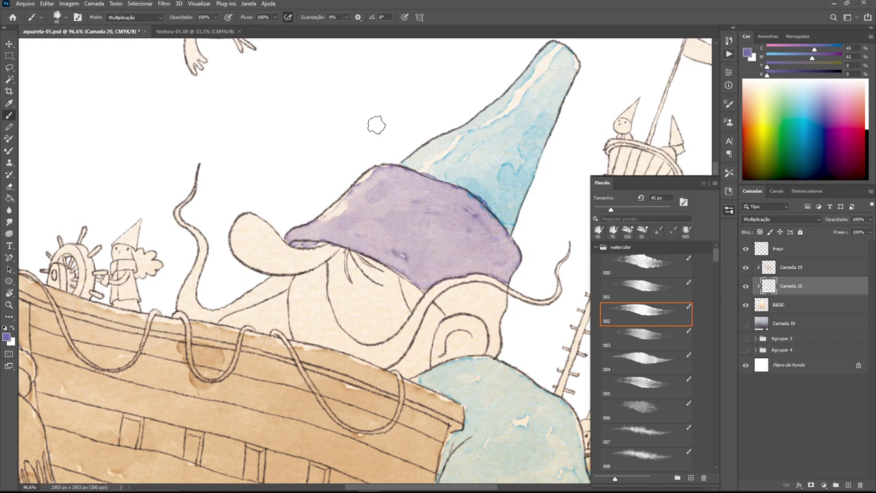
# - Paint red along the wizard's beard and tentacles
pyautogui.press('z')
pyautogui.scroll(-5, 458, 244)
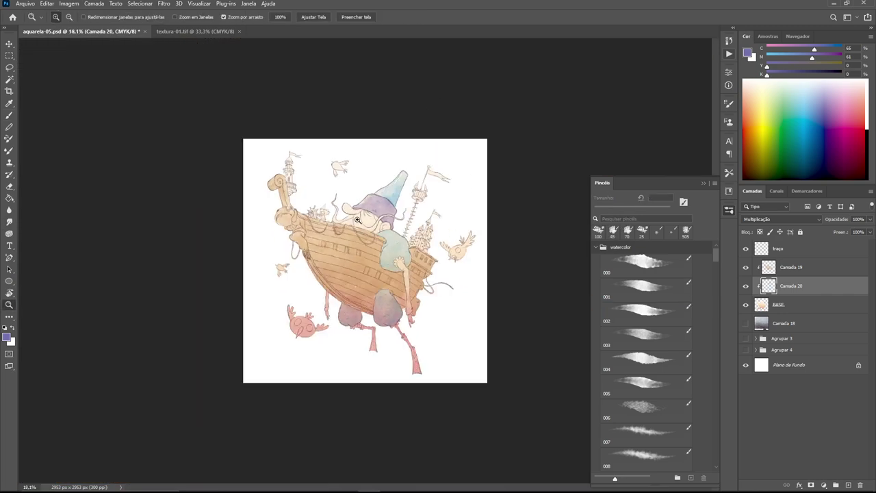
pyautogui.scroll(5, 363, 221)
pyautogui.press('b')
pyautogui.moveTo(285, 133); pyautogui.dragTo(275, 218)
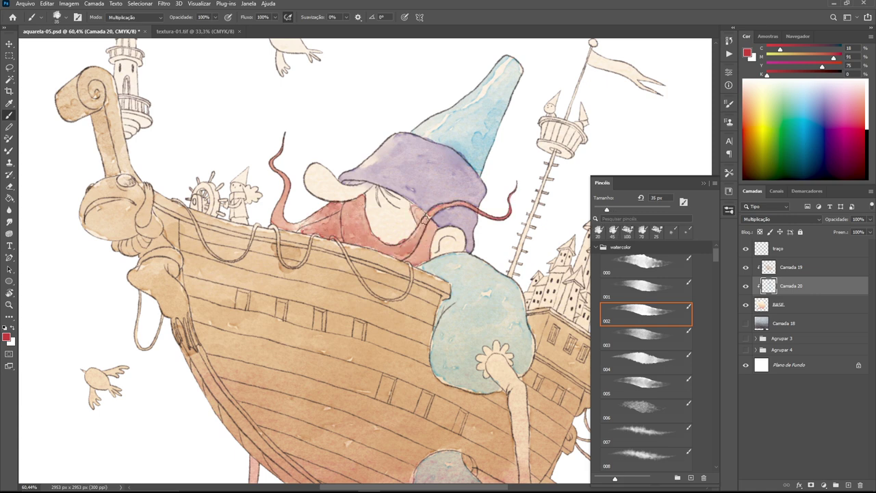
# - Paint the long arm dark purple
pyautogui.press('z')
pyautogui.scroll(-5, 439, 250)
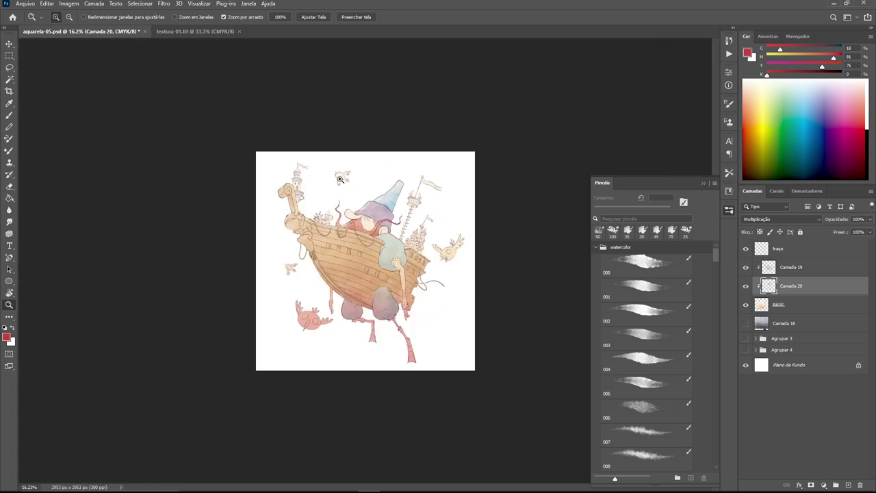
pyautogui.scroll(2, 356, 256)
pyautogui.scroll(2, 367, 281)
pyautogui.scroll(2, 371, 297)
pyautogui.press('b')
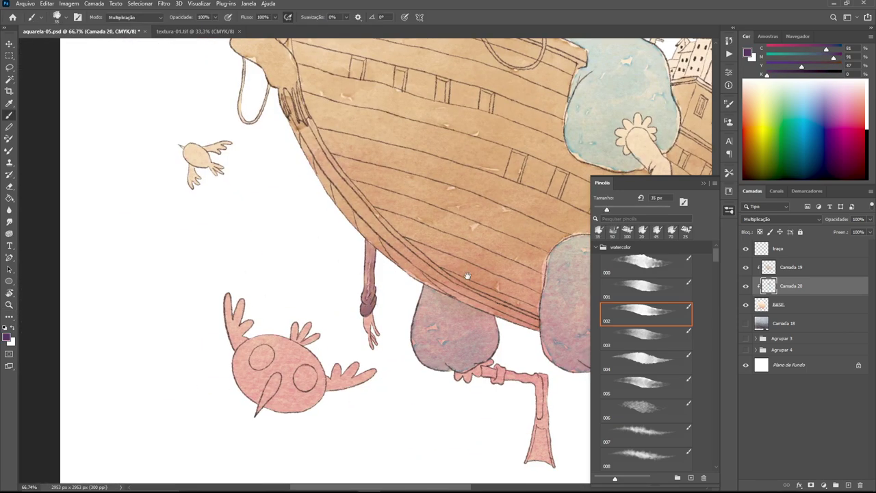
pyautogui.hscroll(5, 370, 302)
pyautogui.scroll(1, 370, 301)
pyautogui.moveTo(418, 174); pyautogui.dragTo(424, 161)
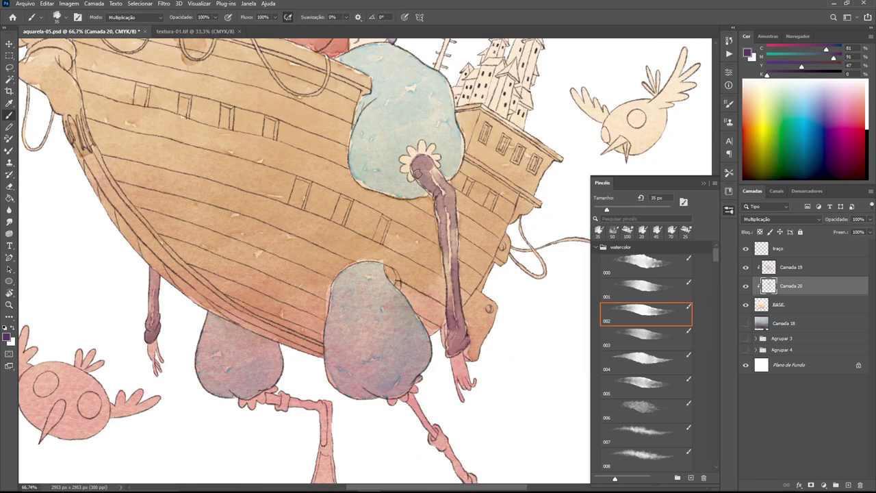
# - Move Camada 20 above Camada 19 and make Camada 19 the active layer
pyautogui.press('z')
pyautogui.scroll(-4, 417, 173)
pyautogui.scroll(3, 384, 205)
pyautogui.scroll(-3, 356, 226)
pyautogui.scroll(1, 330, 239)
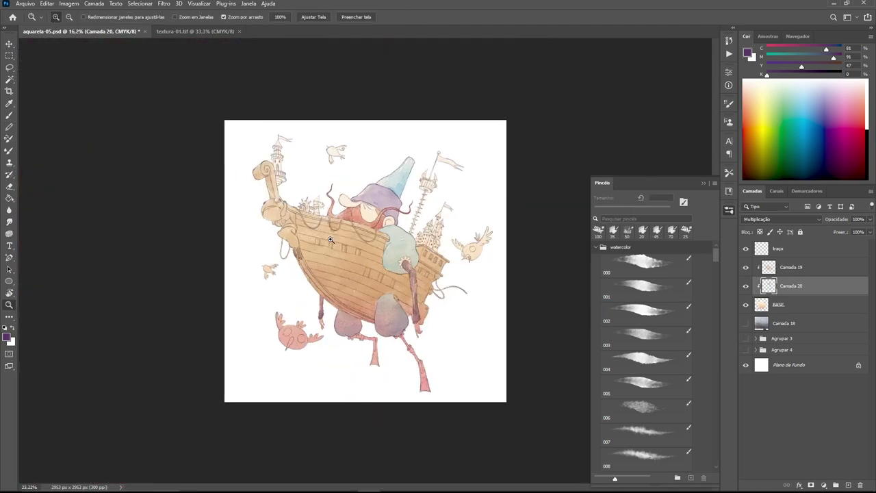
pyautogui.scroll(1, 330, 239)
pyautogui.moveTo(791, 286); pyautogui.dragTo(783, 267)
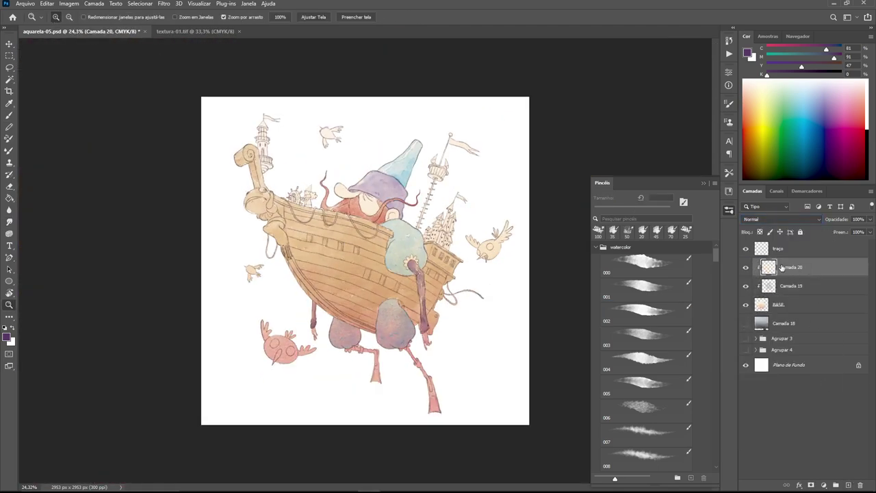
pyautogui.click(791, 285)
pyautogui.scroll(3, 356, 222)
pyautogui.scroll(-3, 356, 222)
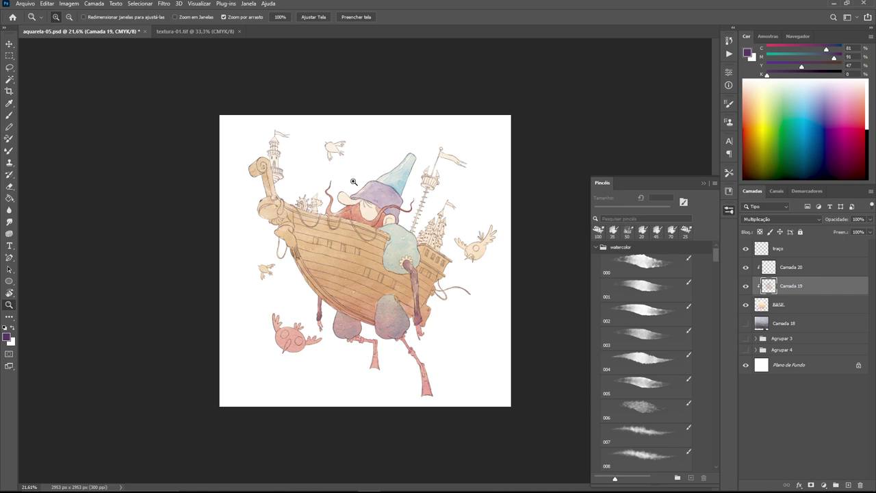
pyautogui.scroll(3, 354, 181)
# - Add new layer Camada 21 and wash grey over the bird at the top
pyautogui.hotkey('ctrl', 'shift', 'alt', 'n')
pyautogui.scroll(1, 356, 140)
pyautogui.press('b')
pyautogui.moveTo(311, 147); pyautogui.dragTo(342, 162)
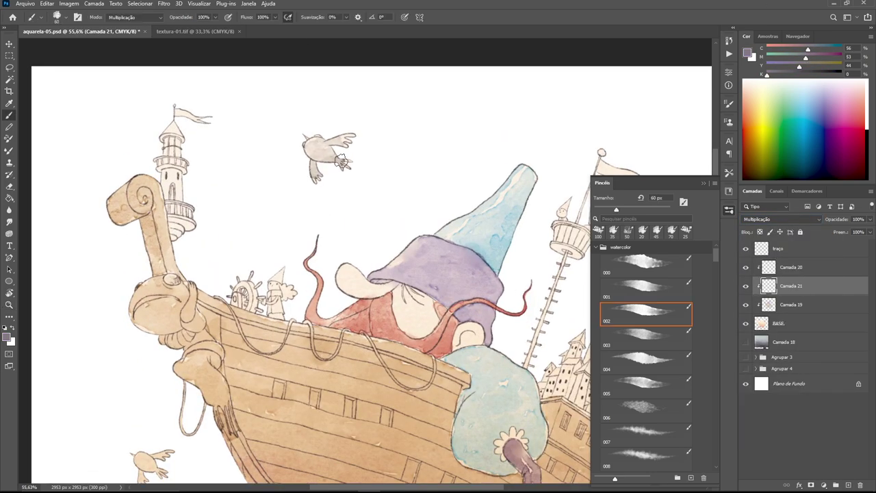
# - Wash grey over the right bird, the lower-left bird and the small birds near the bow
pyautogui.moveTo(479, 411); pyautogui.dragTo(206, 137)
pyautogui.moveTo(421, 133); pyautogui.dragTo(466, 168)
pyautogui.moveTo(274, 308); pyautogui.dragTo(500, 192)
pyautogui.moveTo(165, 288)
pyautogui.mouseDown()
pyautogui.moveTo(214, 236)
pyautogui.moveTo(253, 154)
pyautogui.mouseUp()
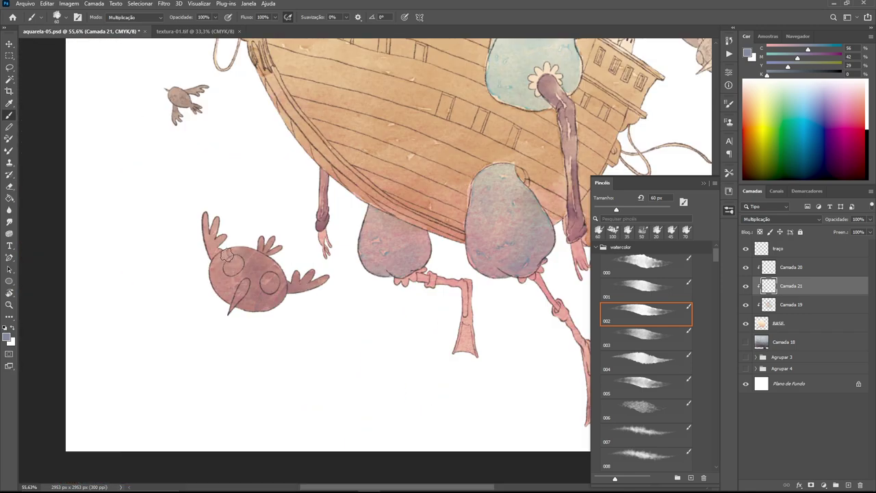
# - On a new layer, shade the figurehead's head, neck and scroll top brown
pyautogui.press('z')
pyautogui.moveTo(438, 290); pyautogui.dragTo(339, 290)
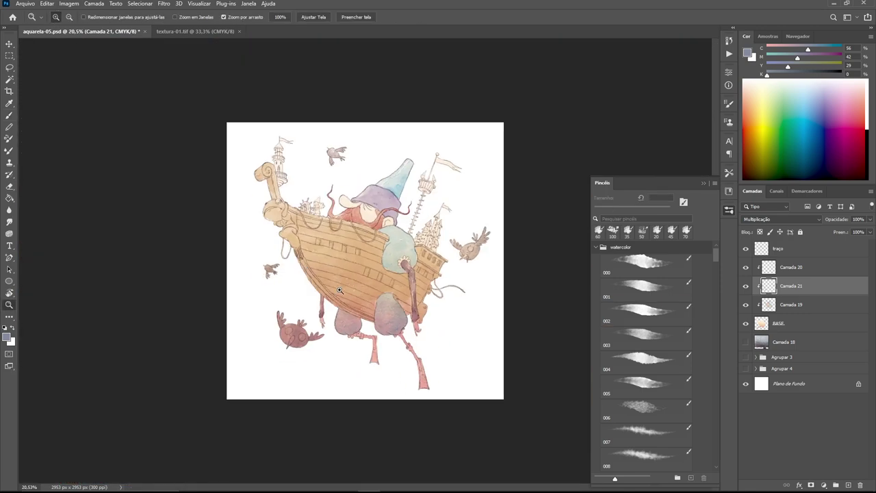
pyautogui.moveTo(256, 196); pyautogui.dragTo(322, 195)
pyautogui.hotkey('ctrl', 'shift', 'alt', 'n')
pyautogui.press('b')
pyautogui.moveTo(354, 236); pyautogui.dragTo(383, 376)
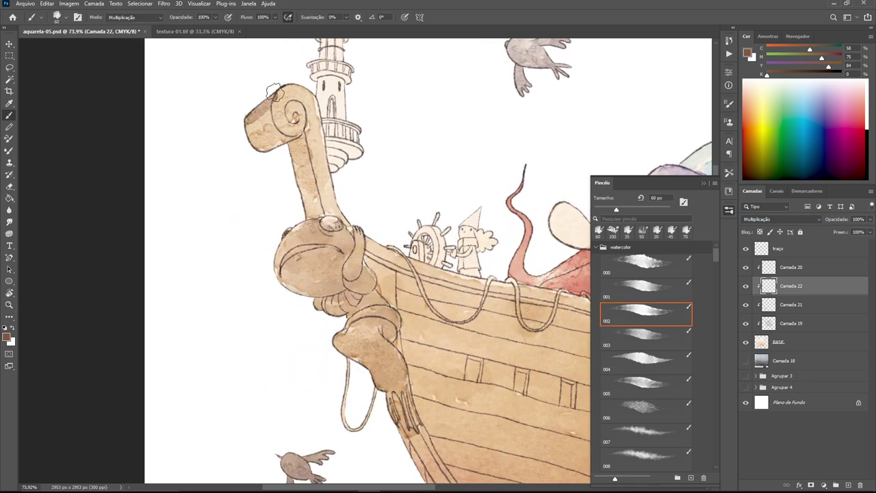
pyautogui.moveTo(253, 110); pyautogui.dragTo(339, 223)
# - With a smaller brush, darken the building's roof edge brown
pyautogui.scroll(-2, 329, 219)
pyautogui.press('[')
pyautogui.press('[')
pyautogui.moveTo(266, 180); pyautogui.dragTo(281, 207)
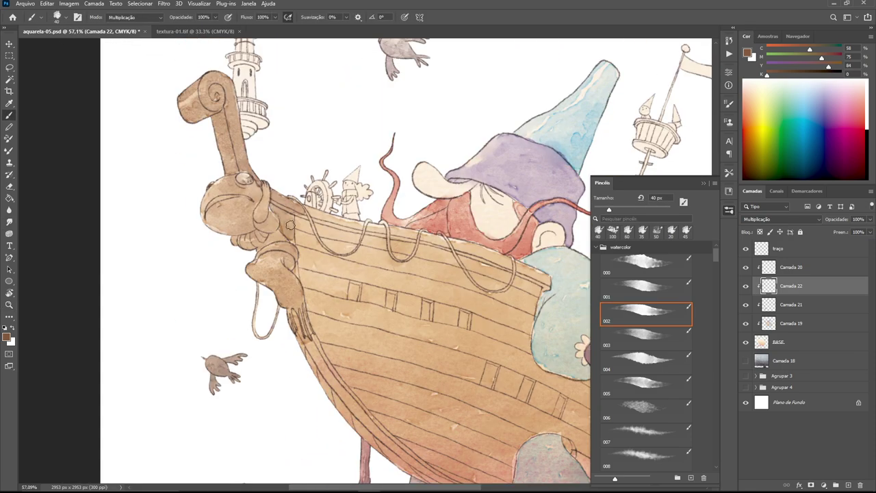
pyautogui.scroll(-3, 291, 228)
pyautogui.scroll(-3, 356, 373)
pyautogui.hscroll(5, 356, 373)
pyautogui.scroll(-2, 438, 230)
pyautogui.hscroll(4, 438, 230)
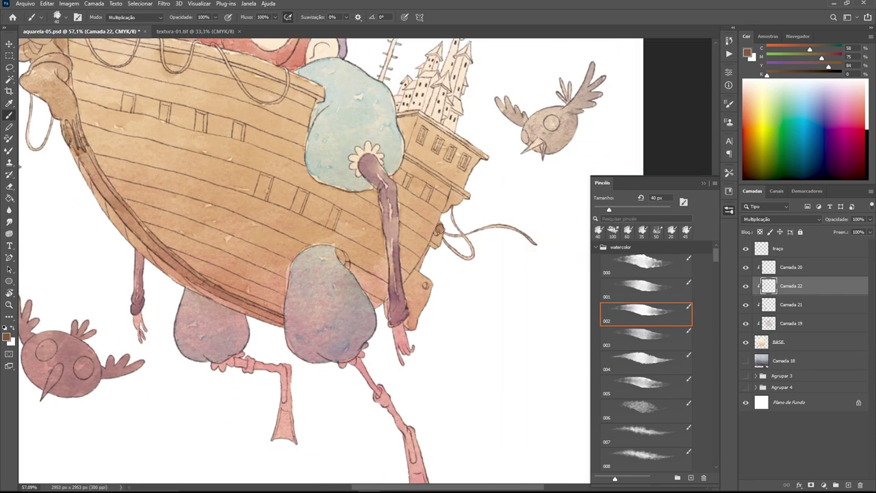
pyautogui.scroll(-5, 460, 205)
pyautogui.scroll(7, 209, 291)
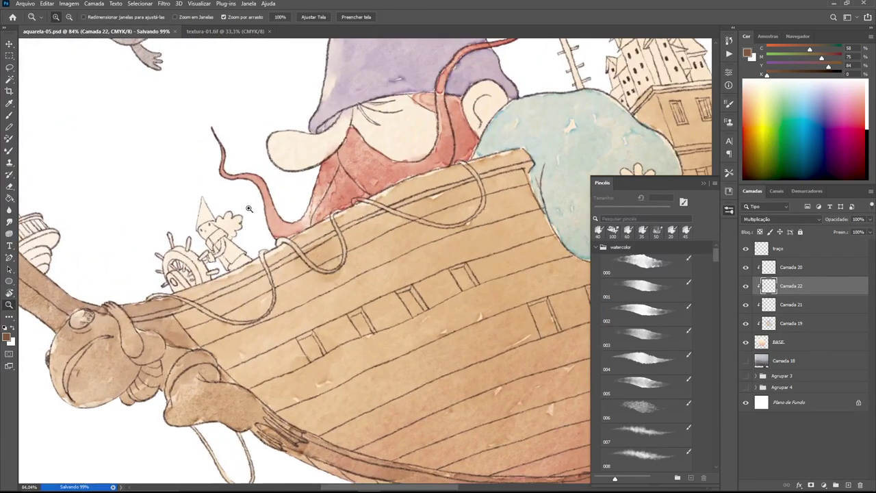
pyautogui.scroll(-2, 479, 168)
pyautogui.scroll(4, 370, 174)
pyautogui.press('[')
pyautogui.press('[')
pyautogui.moveTo(369, 174); pyautogui.dragTo(501, 260)
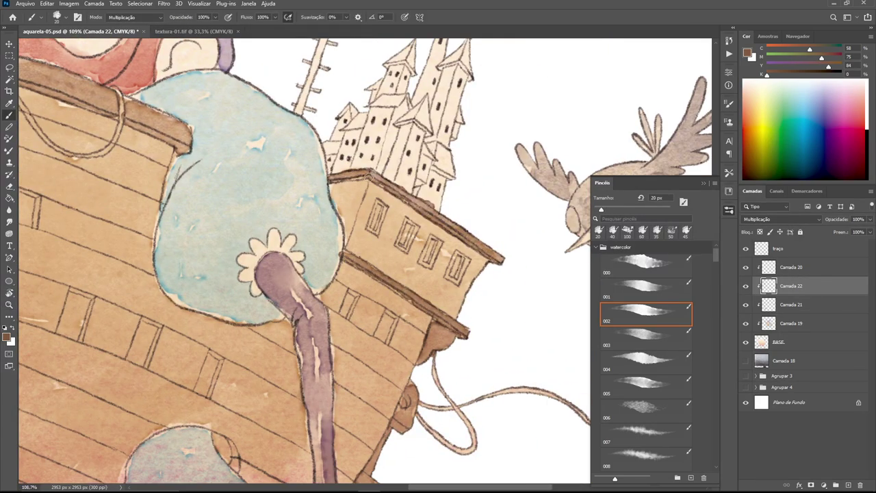
# - Add a brown shadow under the lighthouse balcony
pyautogui.scroll(-1, 368, 176)
pyautogui.scroll(-3, 369, 176)
pyautogui.scroll(3, 288, 274)
pyautogui.scroll(2, 288, 274)
pyautogui.moveTo(326, 284)
pyautogui.mouseDown()
pyautogui.moveTo(271, 272)
pyautogui.moveTo(330, 279)
pyautogui.mouseUp()
pyautogui.press('z')
pyautogui.scroll(-5, 346, 259)
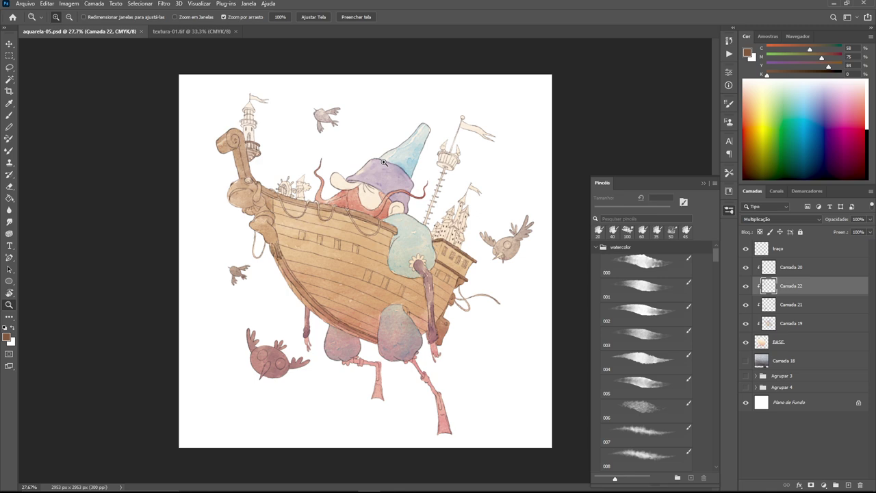
pyautogui.scroll(4, 442, 146)
# - Fill the lookout basket and lower ladder with brown wash, then add a new layer
pyautogui.press('b')
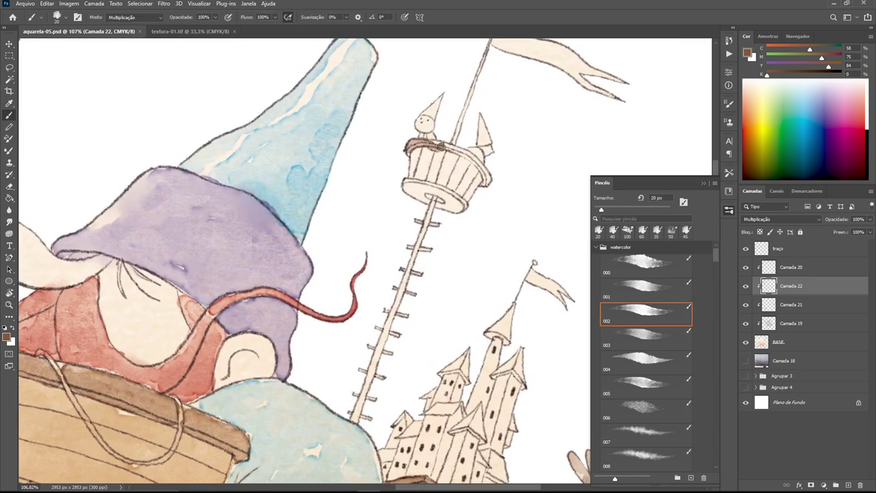
pyautogui.moveTo(435, 163); pyautogui.dragTo(451, 205)
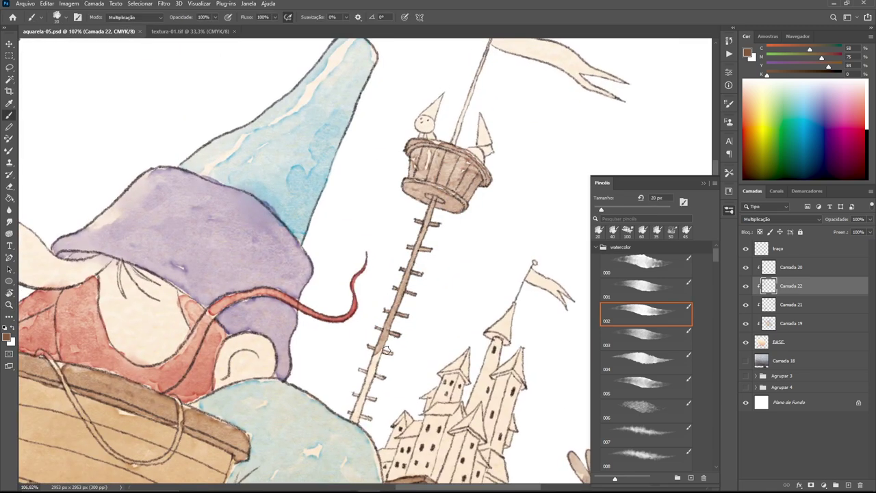
pyautogui.moveTo(387, 350); pyautogui.dragTo(355, 409)
pyautogui.scroll(3, 418, 260)
pyautogui.press('z')
pyautogui.scroll(-5, 435, 104)
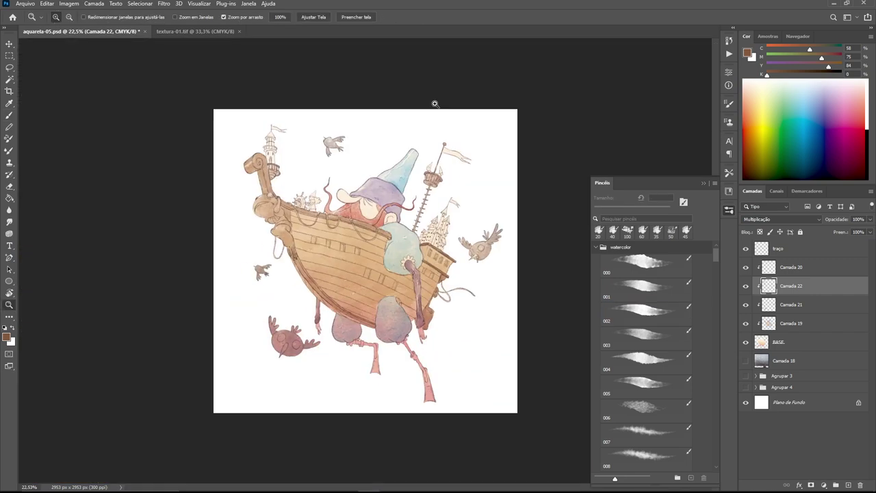
pyautogui.scroll(2, 441, 131)
pyautogui.click(794, 322)
pyautogui.hotkey('ctrl', 'shift', 'alt', 'n')
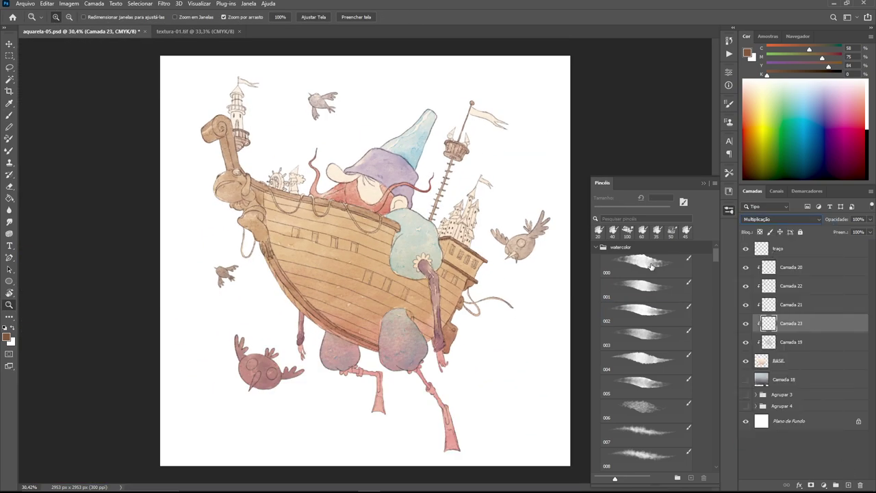
# - With an enlarged watercolour brush, paint darker brown shading on the upper hull and smudge it soft
pyautogui.press('b')
pyautogui.scroll(2, 349, 274)
pyautogui.press(']')
pyautogui.press(']')
pyautogui.press(']')
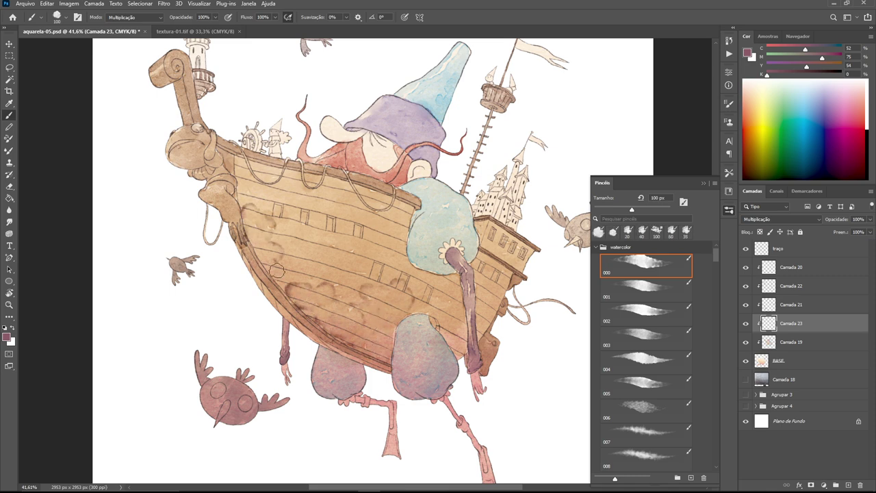
pyautogui.press('r')
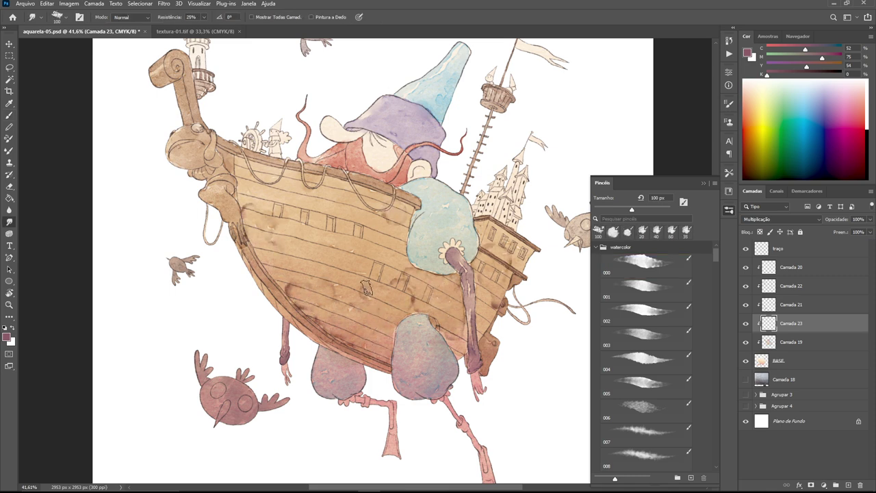
pyautogui.press('b')
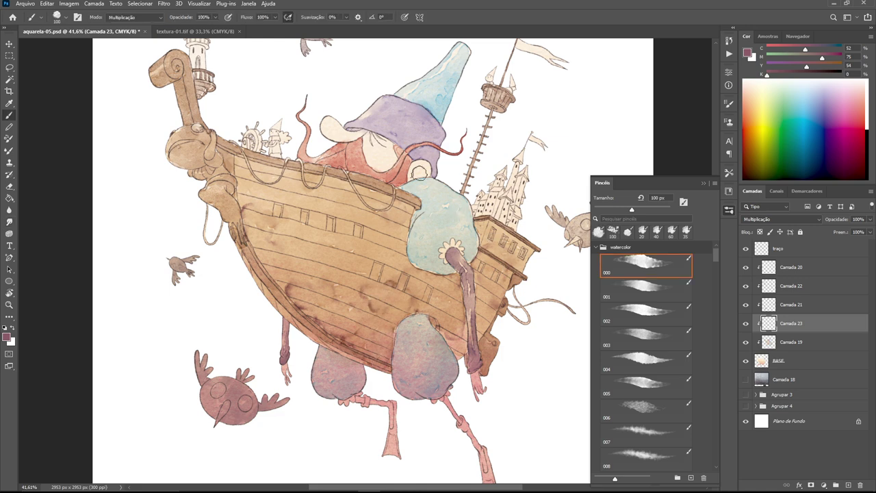
pyautogui.moveTo(240, 165); pyautogui.dragTo(283, 179)
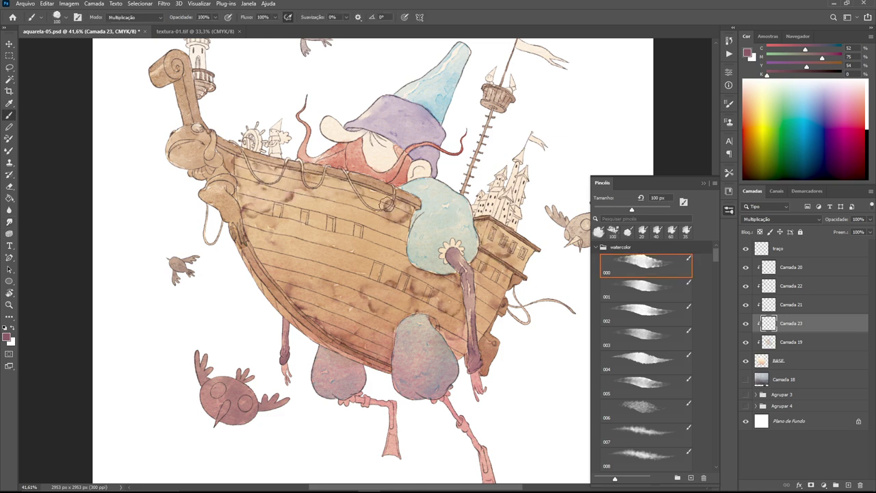
pyautogui.press('r')
pyautogui.moveTo(324, 221); pyautogui.dragTo(353, 326)
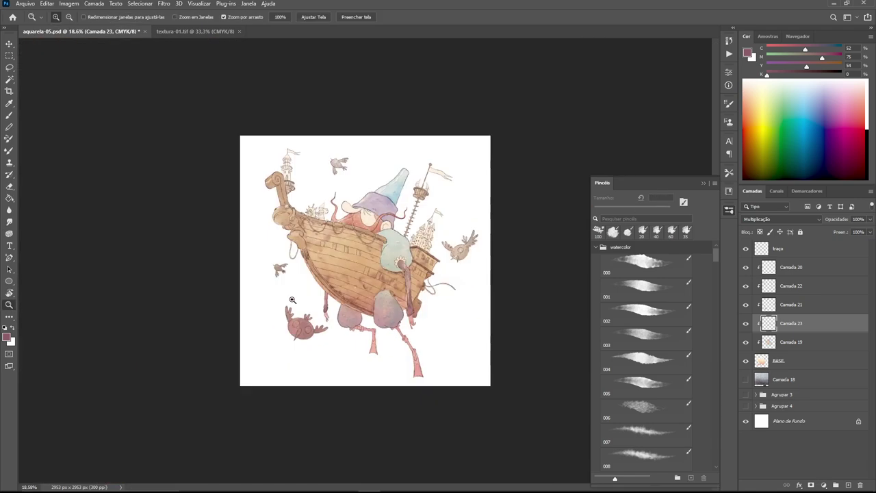
pyautogui.moveTo(392, 351); pyautogui.dragTo(292, 287)
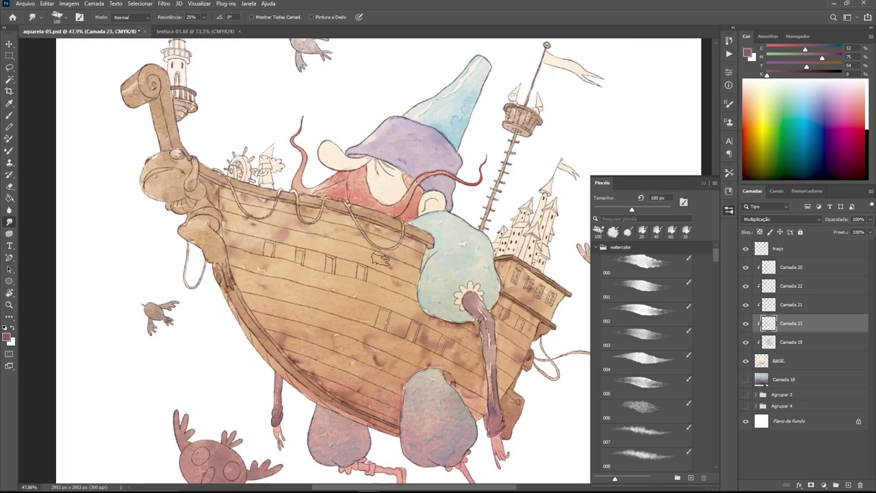
# - Wash more darker brown across the hull planks and blend it with Smudge
pyautogui.scroll(-3, 365, 260)
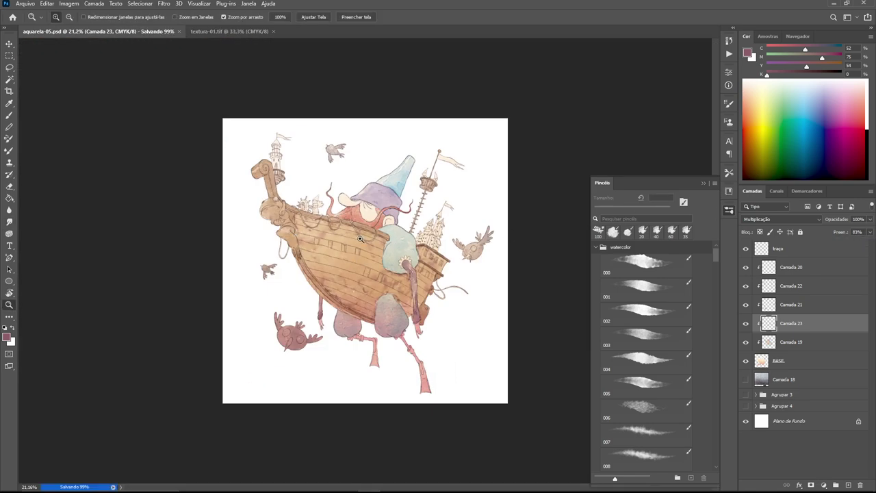
pyautogui.moveTo(355, 264); pyautogui.dragTo(349, 251)
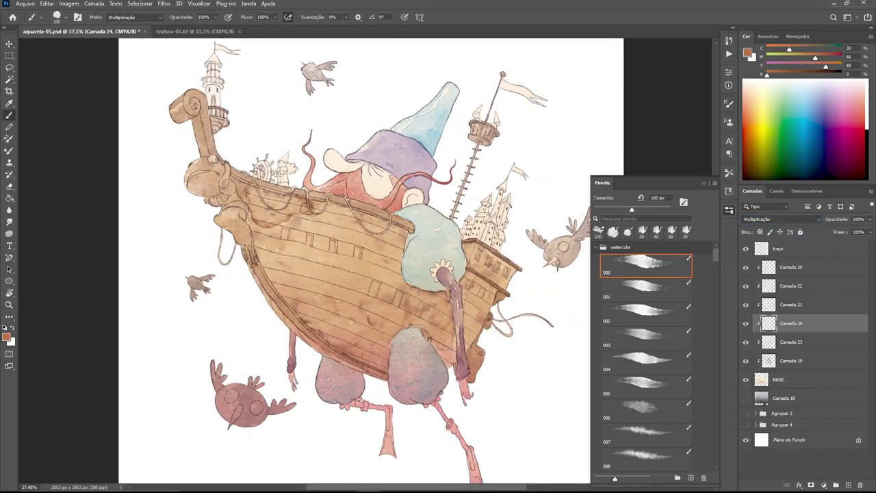
pyautogui.moveTo(308, 207); pyautogui.dragTo(329, 322)
pyautogui.moveTo(253, 219)
pyautogui.mouseDown()
pyautogui.moveTo(287, 267)
pyautogui.moveTo(335, 302)
pyautogui.mouseUp()
pyautogui.moveTo(343, 349); pyautogui.dragTo(359, 258)
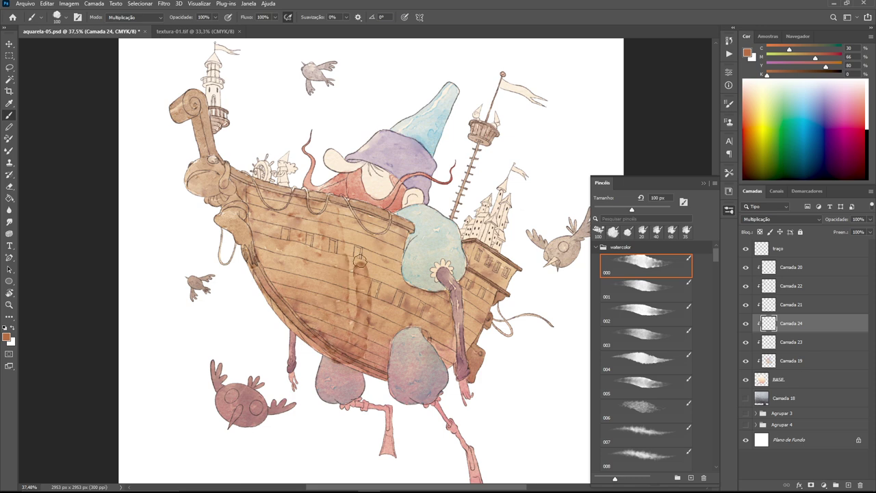
pyautogui.press('r')
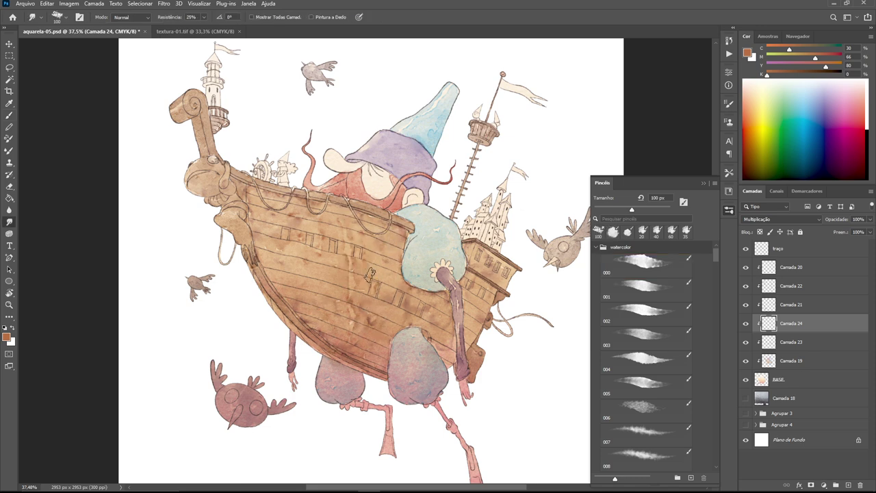
pyautogui.scroll(-2, 370, 274)
pyautogui.scroll(4, 369, 273)
# - Add reddish watercolour strokes on the hull and smudge them
pyautogui.press('b')
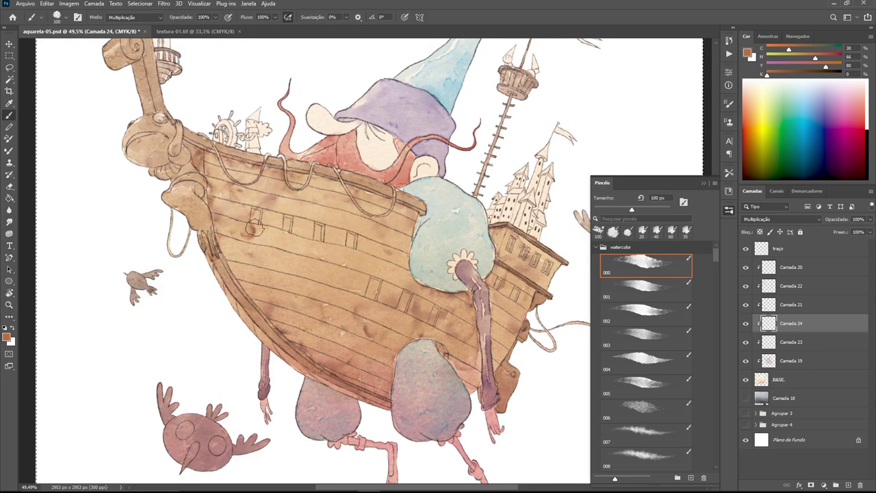
pyautogui.scroll(-3, 383, 260)
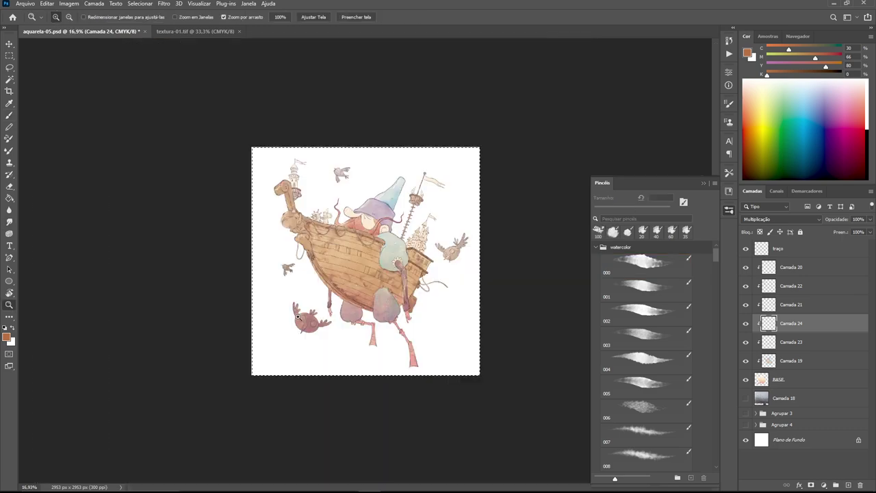
pyautogui.scroll(3, 383, 260)
pyautogui.moveTo(343, 245)
pyautogui.mouseDown()
pyautogui.moveTo(373, 256)
pyautogui.moveTo(341, 288)
pyautogui.mouseUp()
pyautogui.press('r')
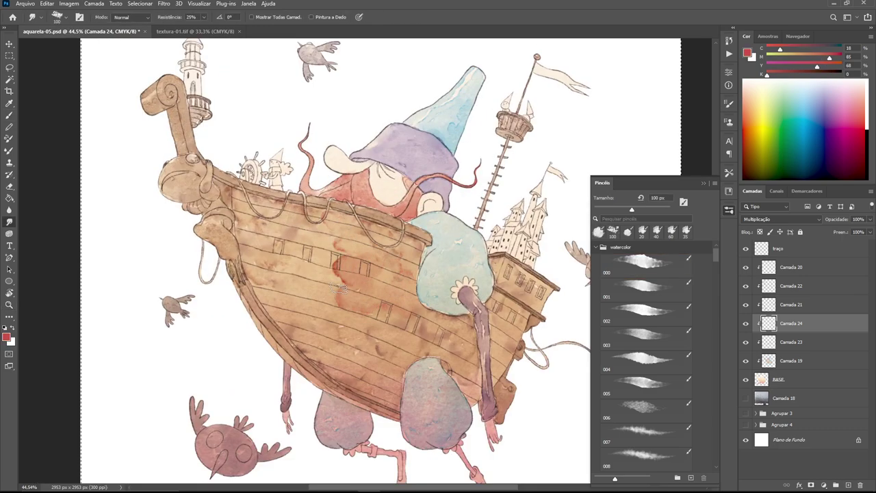
pyautogui.press('b')
# - Zoom out to check the whole image and add a new empty layer
pyautogui.press('z')
pyautogui.scroll(-5, 284, 295)
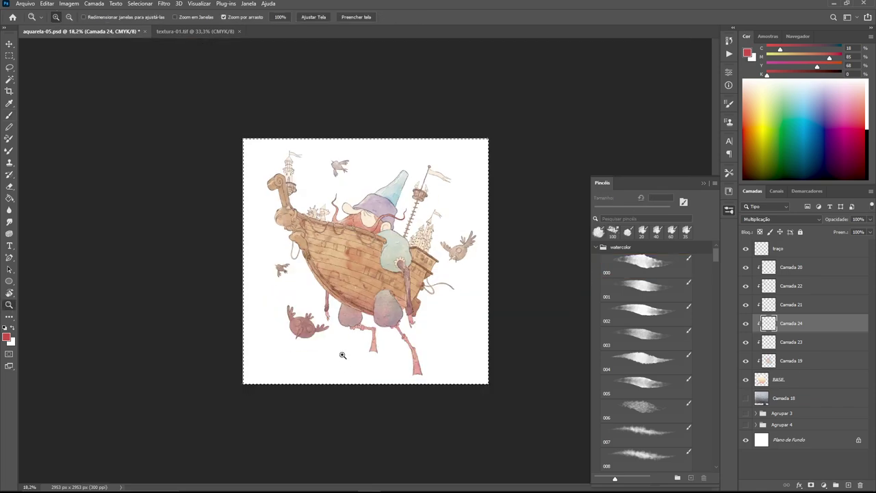
pyautogui.scroll(5, 454, 235)
pyautogui.hotkey('ctrl', 'shift', 'alt', 'n')
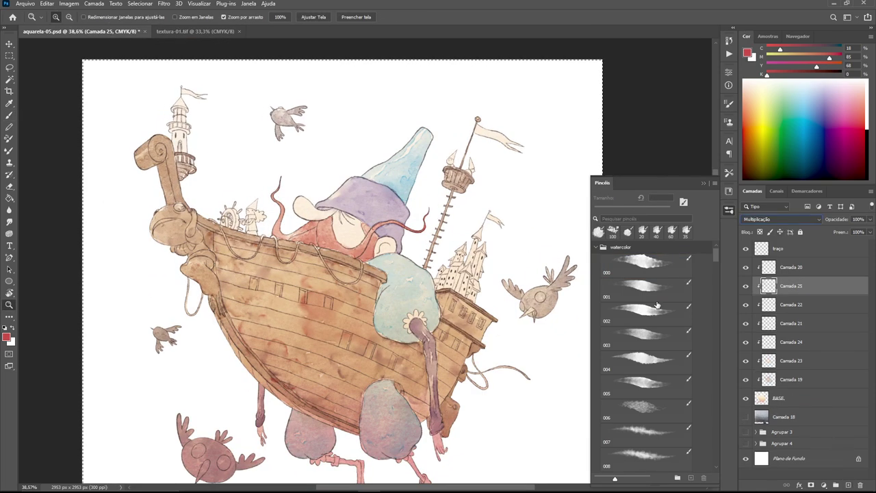
# - Paint blue stripes down the wizard's garment and a darker blue stripe on the lower sack
pyautogui.press('b')
pyautogui.scroll(3, 484, 210)
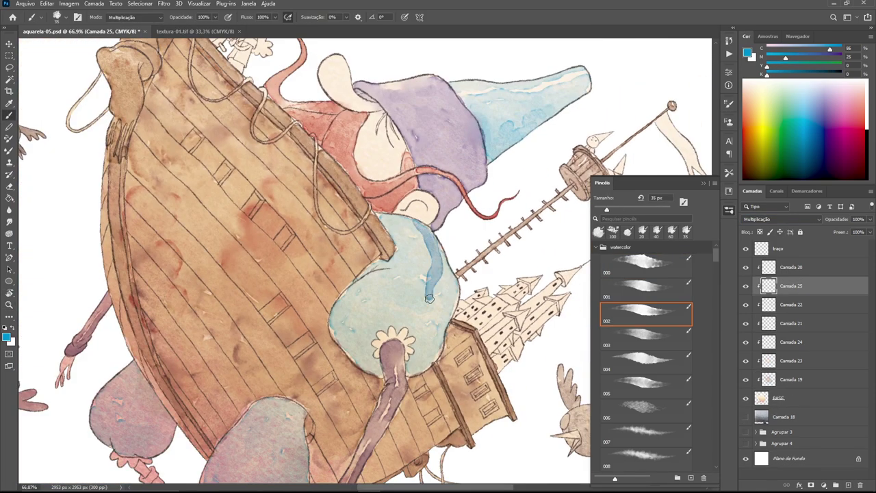
pyautogui.moveTo(395, 216); pyautogui.dragTo(390, 320)
pyautogui.moveTo(374, 271); pyautogui.dragTo(336, 332)
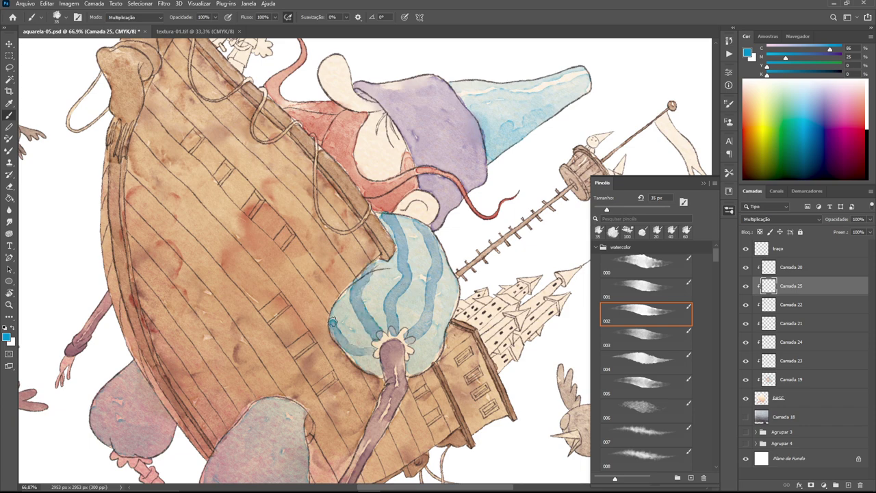
pyautogui.moveTo(299, 383); pyautogui.dragTo(293, 211)
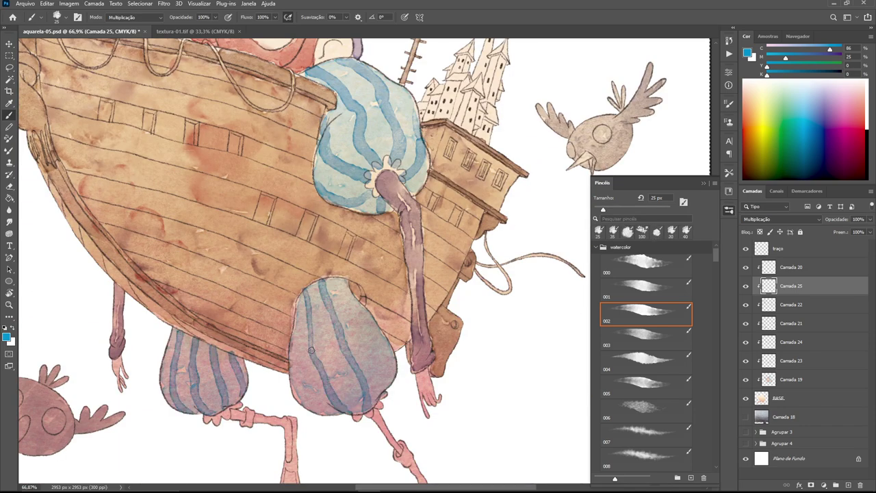
pyautogui.moveTo(334, 276); pyautogui.dragTo(375, 326)
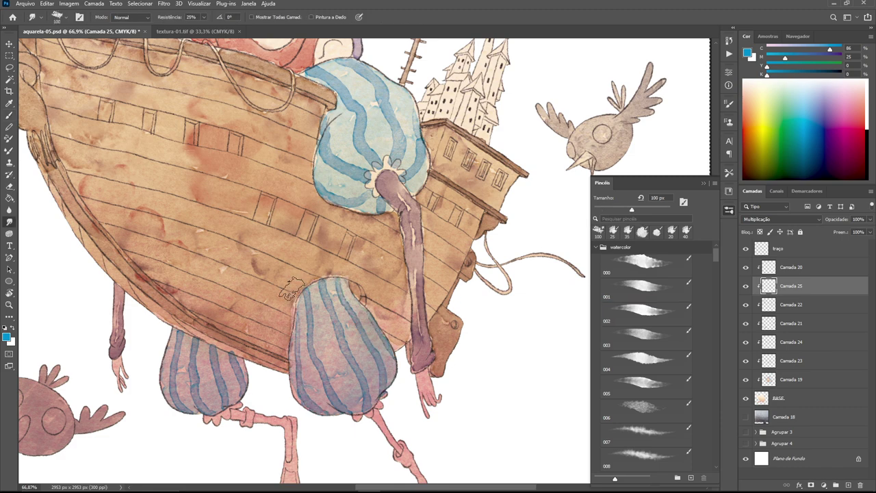
# - Paint darker blue stripes down the wizard's hat, undoing the last stray stroke
pyautogui.scroll(3, 425, 218)
pyautogui.scroll(-3, 386, 306)
pyautogui.scroll(5, 414, 175)
pyautogui.press('[')
pyautogui.press(']')
pyautogui.moveTo(458, 109)
pyautogui.mouseDown()
pyautogui.moveTo(332, 264)
pyautogui.moveTo(374, 287)
pyautogui.mouseUp()
pyautogui.moveTo(485, 125); pyautogui.dragTo(404, 311)
pyautogui.moveTo(299, 223); pyautogui.dragTo(452, 104)
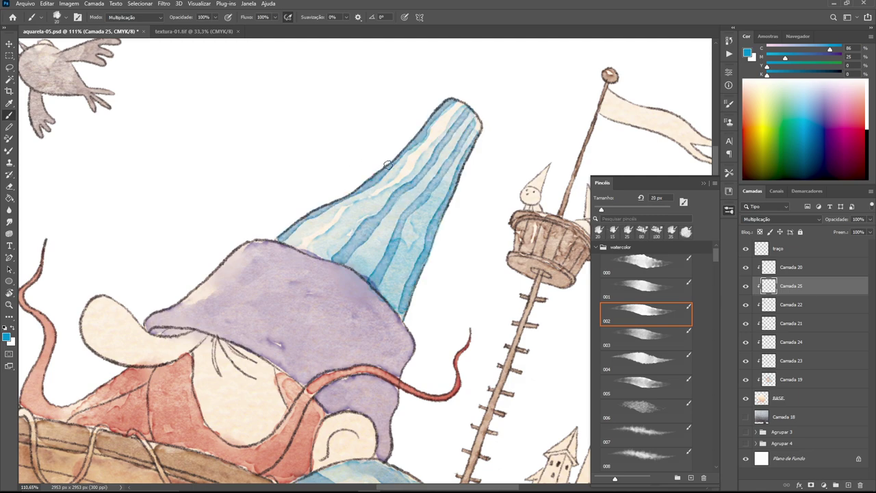
pyautogui.hotkey('ctrl', 'z')
# - Try the Smudge and Lasso tools and zoom out to view the whole image
pyautogui.press('r')
pyautogui.scroll(-5, 306, 238)
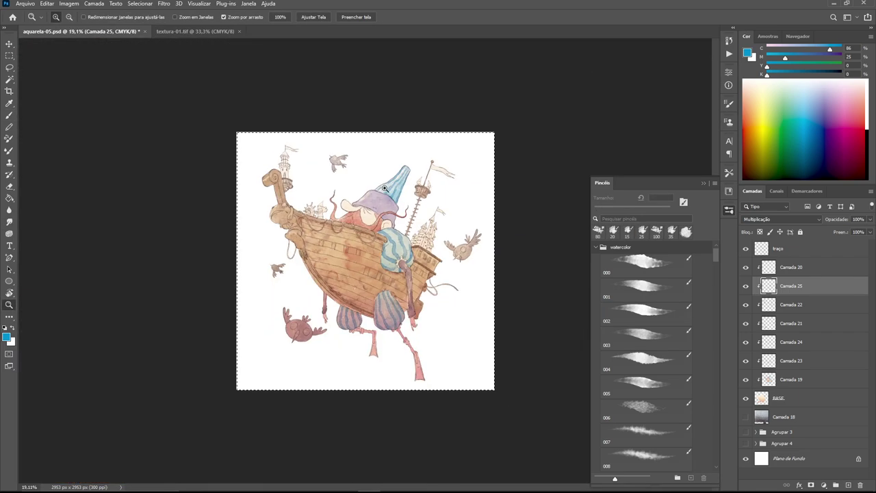
pyautogui.scroll(2, 306, 238)
pyautogui.scroll(3, 306, 237)
pyautogui.scroll(-2, 306, 238)
pyautogui.scroll(-3, 306, 238)
pyautogui.press('l')
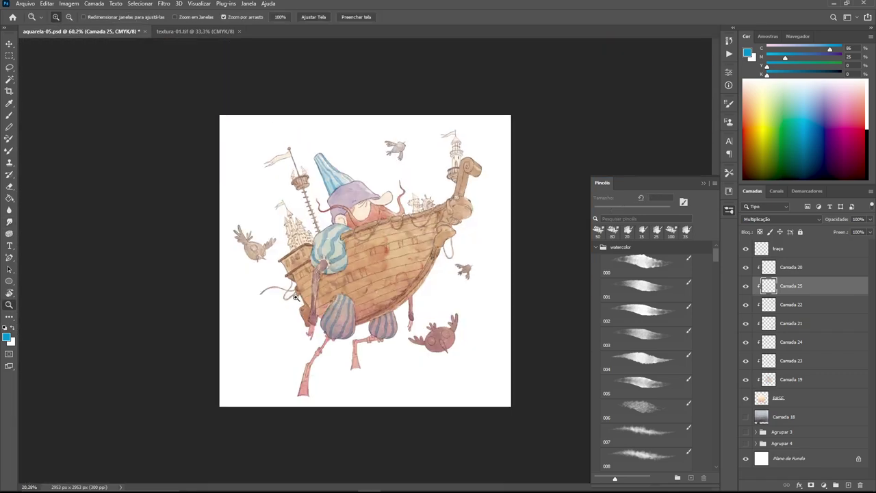
pyautogui.scroll(5, 306, 246)
pyautogui.scroll(2, 306, 260)
pyautogui.press('z')
pyautogui.scroll(-3, 322, 267)
pyautogui.scroll(-2, 326, 274)
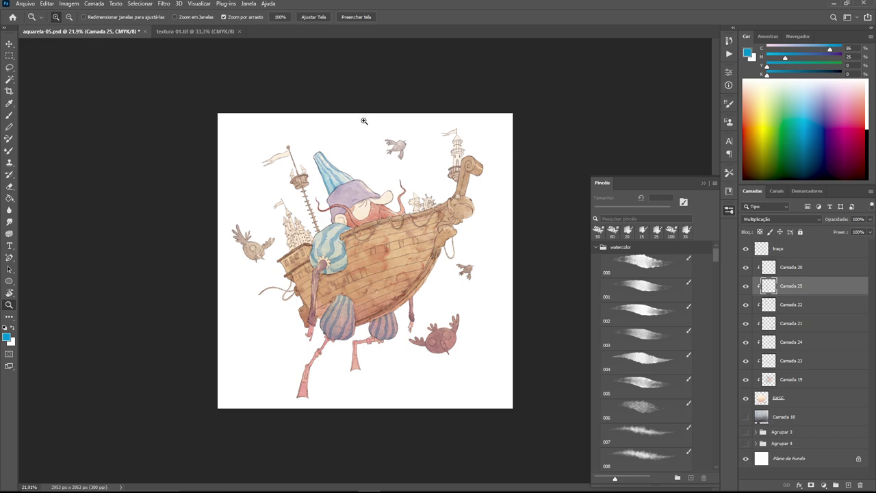
pyautogui.scroll(3, 335, 191)
pyautogui.scroll(2, 335, 191)
# - Pick purple and paint purple strokes and zigzags along the hat band and brim
pyautogui.press('b')
pyautogui.keyDown('alt'); pyautogui.click(205, 250); pyautogui.keyUp('alt')
pyautogui.moveTo(205, 250); pyautogui.dragTo(311, 160)
pyautogui.moveTo(236, 311); pyautogui.dragTo(369, 230)
pyautogui.scroll(-5, 230, 340)
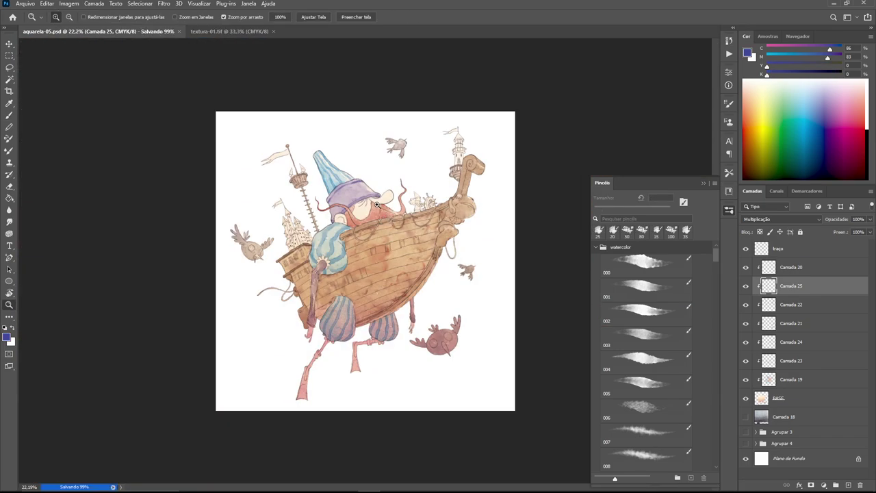
pyautogui.scroll(5, 322, 206)
pyautogui.press('[')
pyautogui.moveTo(326, 253)
pyautogui.mouseDown()
pyautogui.moveTo(398, 151)
pyautogui.moveTo(428, 198)
pyautogui.mouseUp()
pyautogui.moveTo(261, 209); pyautogui.dragTo(274, 264)
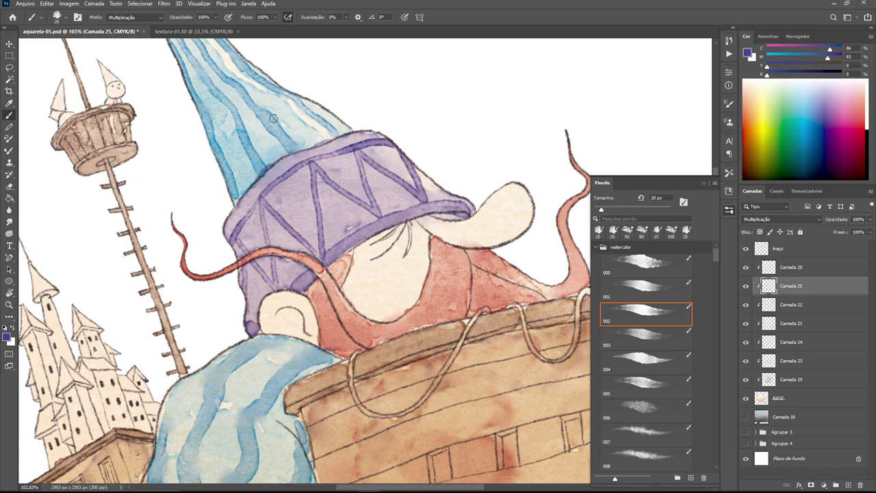
# - Smudge the purple, then add thin purple stripes down the wizard's hat
pyautogui.press('r')
pyautogui.scroll(-5, 370, 148)
pyautogui.scroll(5, 322, 205)
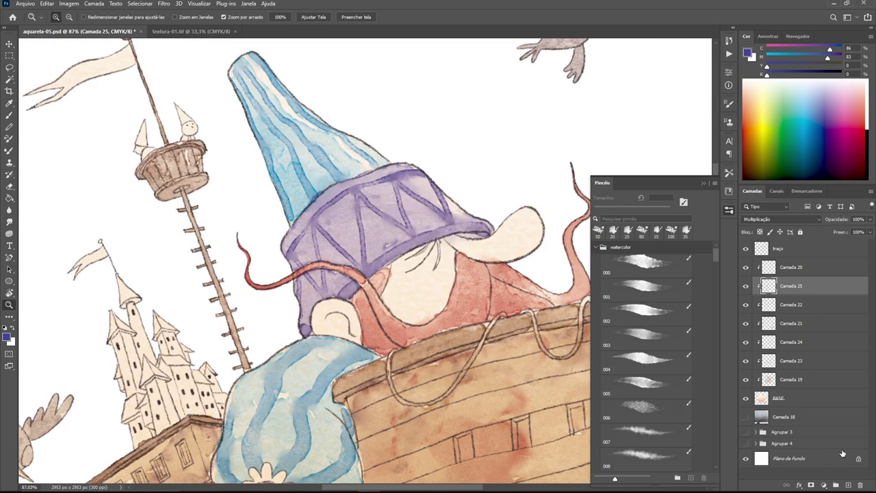
pyautogui.press('b')
pyautogui.moveTo(362, 225)
pyautogui.mouseDown()
pyautogui.moveTo(349, 101)
pyautogui.moveTo(340, 279)
pyautogui.mouseUp()
pyautogui.hotkey('ctrl', 'z')
pyautogui.press(']')
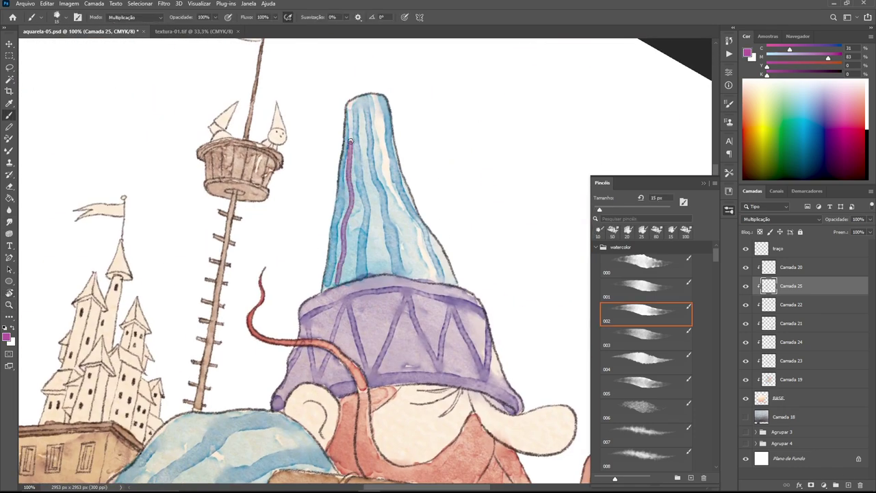
pyautogui.moveTo(360, 98); pyautogui.dragTo(378, 256)
# - Zoom out to see the whole ship and undo the purple hat stripes
pyautogui.press('z')
pyautogui.moveTo(433, 223); pyautogui.dragTo(384, 224)
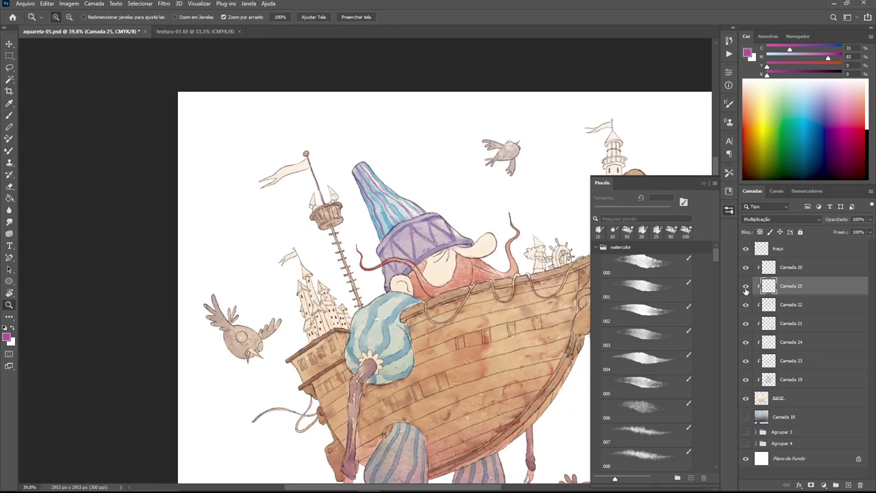
pyautogui.hotkey('ctrl', 'z')
pyautogui.scroll(5, 364, 121)
# - Add the empty layer Camada 26, zoom out and reset the rotated view
pyautogui.press('b')
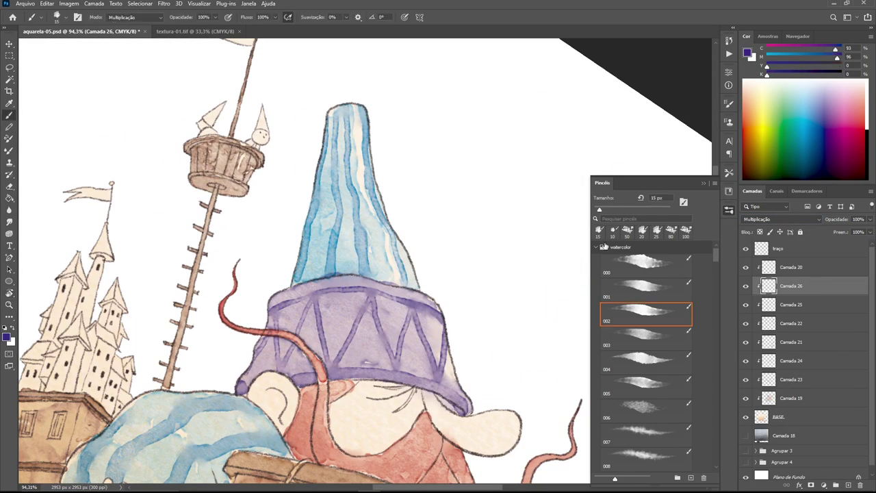
pyautogui.click(645, 291)
pyautogui.press('z')
pyautogui.moveTo(325, 213); pyautogui.dragTo(288, 213)
pyautogui.press('h')
pyautogui.scroll(2, 493, 140)
pyautogui.scroll(2, 494, 140)
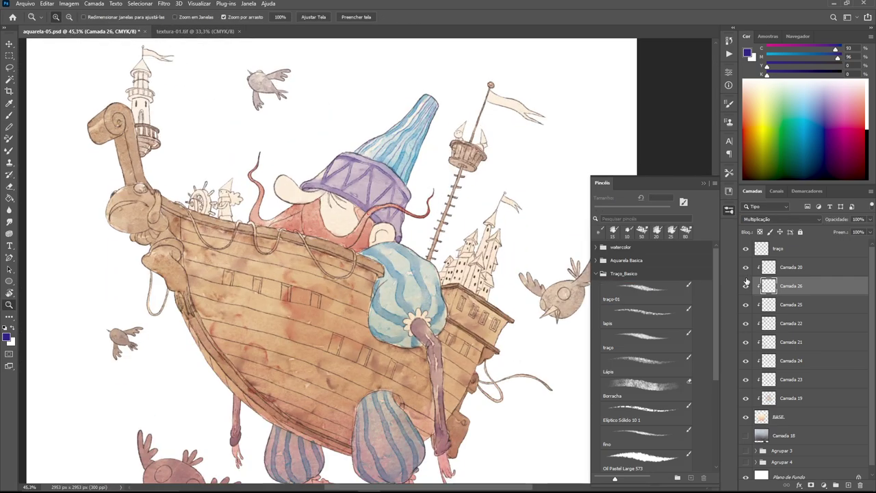
# - Ready the brush for the castle roofs and select the Camada 24 layer
pyautogui.press('b')
pyautogui.scroll(-5, 563, 157)
pyautogui.scroll(10, 331, 179)
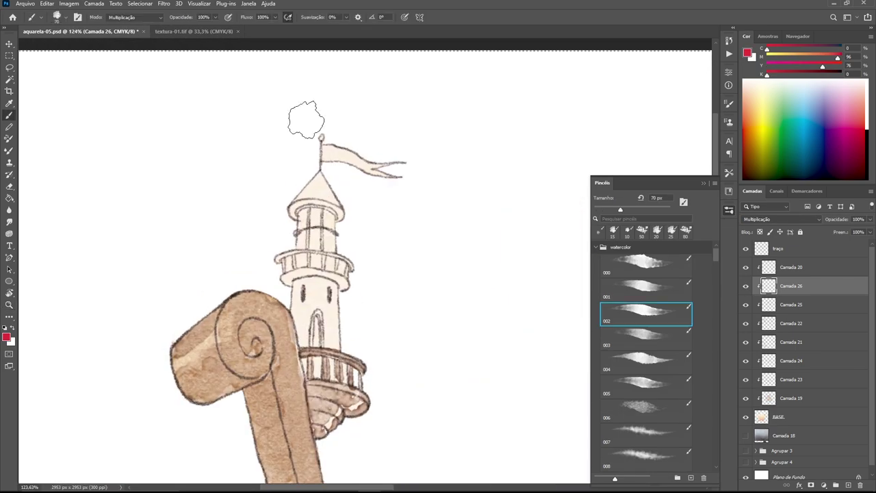
pyautogui.scroll(-5, 331, 206)
pyautogui.scroll(-3, 331, 244)
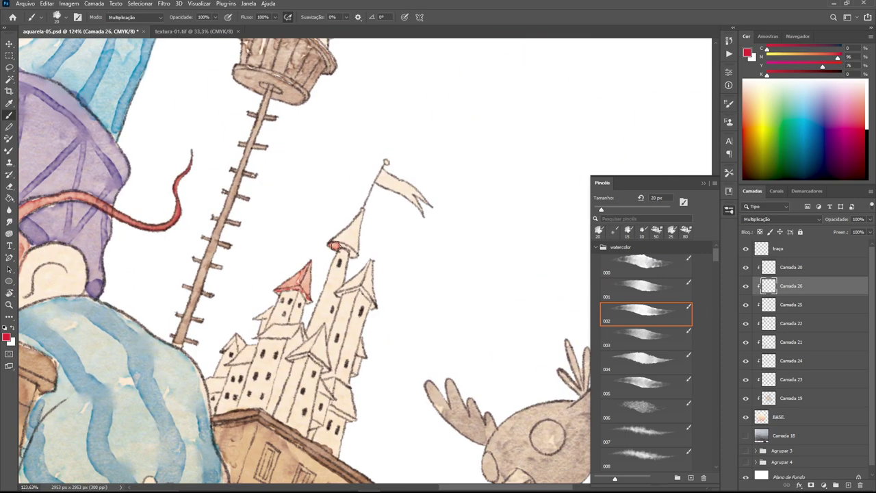
pyautogui.scroll(-2, 318, 347)
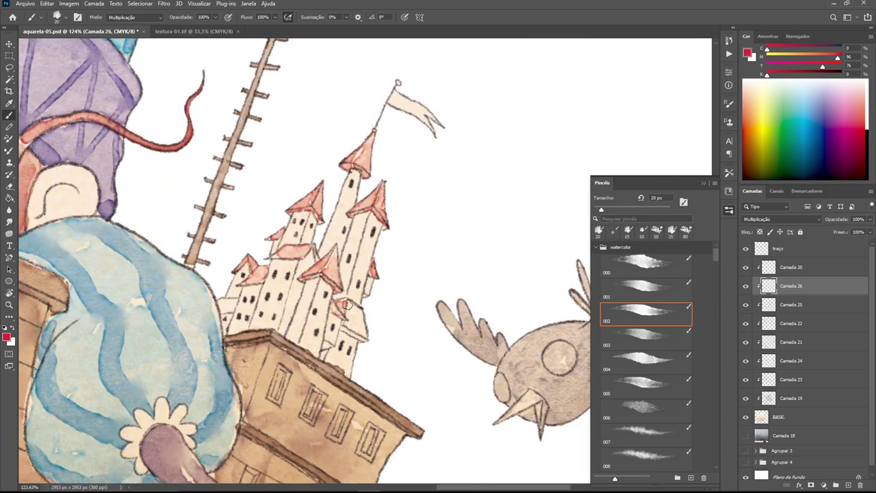
pyautogui.press('z')
pyautogui.scroll(-4, 318, 348)
pyautogui.scroll(3, 384, 261)
pyautogui.click(787, 360)
pyautogui.scroll(-1, 391, 288)
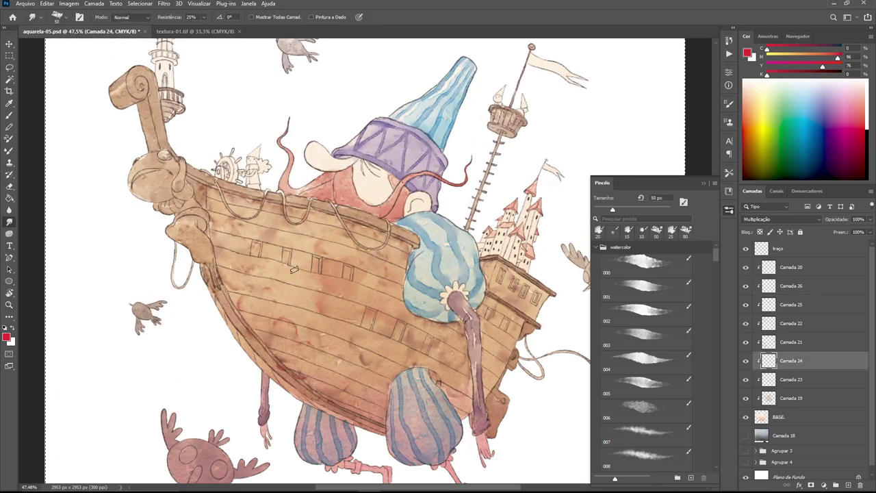
pyautogui.scroll(-2, 392, 288)
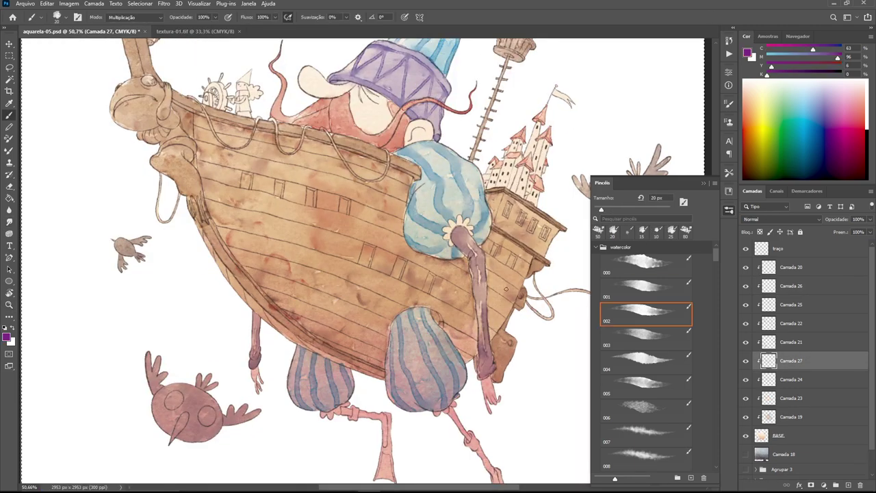
# - Shrink the brush to 100 px and zoom out to view the whole image
pyautogui.press('[')
pyautogui.press('[')
pyautogui.press('[')
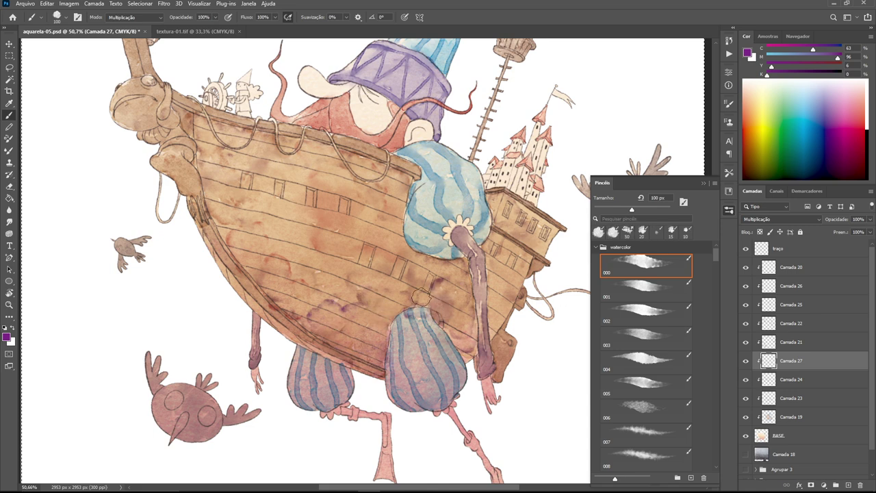
pyautogui.press('r')
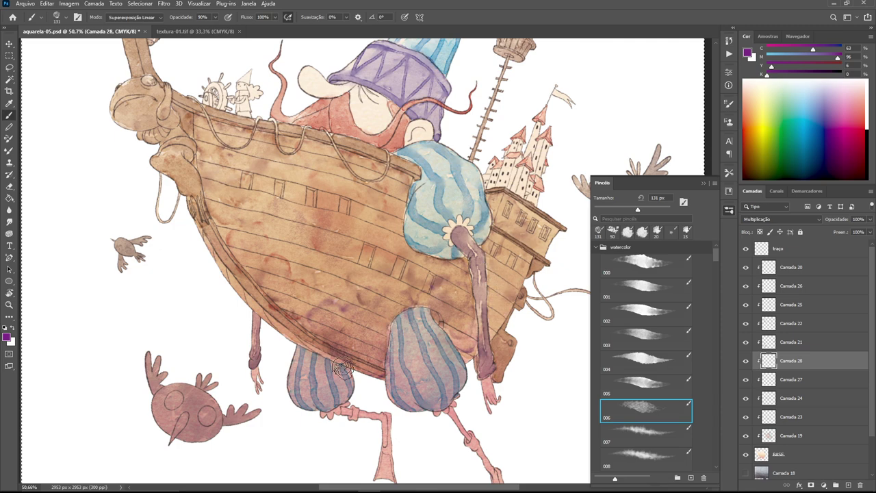
pyautogui.press('z')
pyautogui.moveTo(791, 305); pyautogui.dragTo(786, 279)
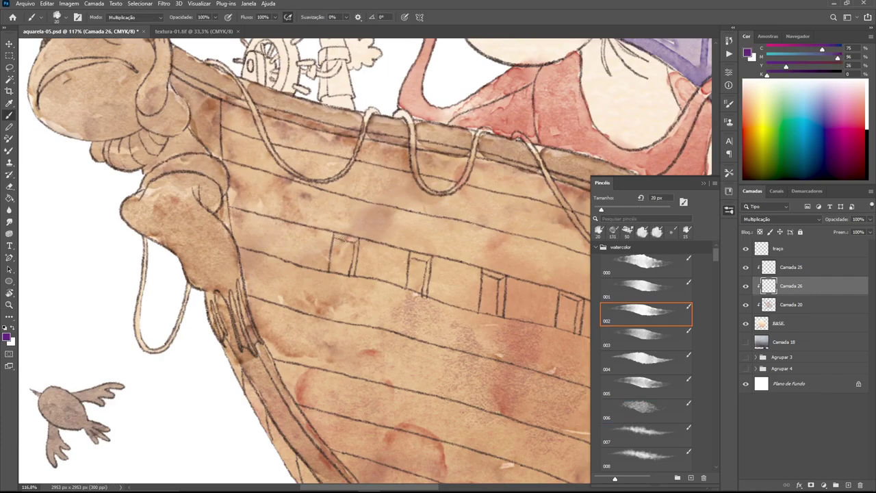
# - Fill the hull windows with dark purple, then the upper stern windows with a 10 px brush
pyautogui.moveTo(364, 250); pyautogui.dragTo(371, 263)
pyautogui.moveTo(435, 268); pyautogui.dragTo(440, 280)
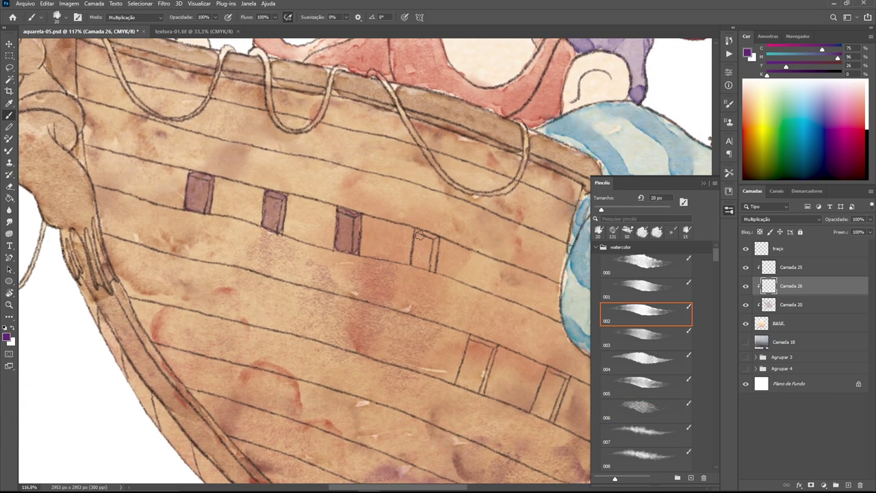
pyautogui.moveTo(423, 238)
pyautogui.mouseDown()
pyautogui.moveTo(426, 252)
pyautogui.moveTo(400, 250)
pyautogui.moveTo(411, 261)
pyautogui.mouseUp()
pyautogui.moveTo(383, 245); pyautogui.dragTo(386, 256)
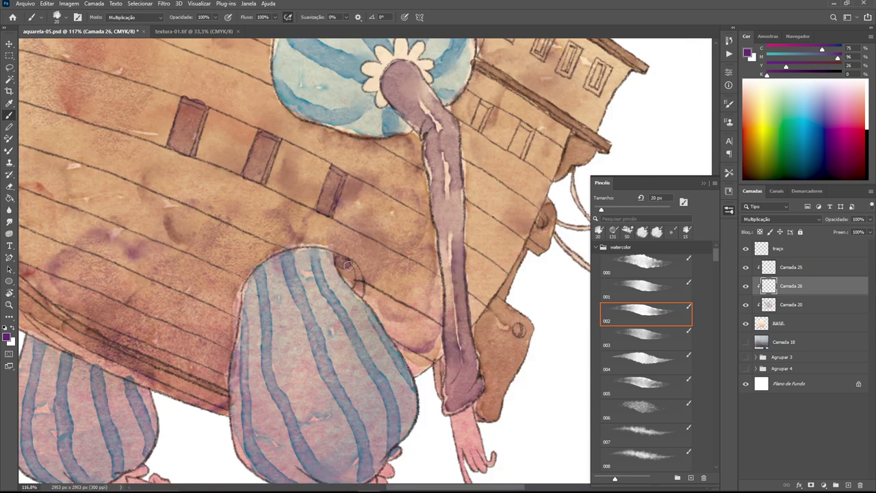
pyautogui.moveTo(366, 228); pyautogui.dragTo(367, 236)
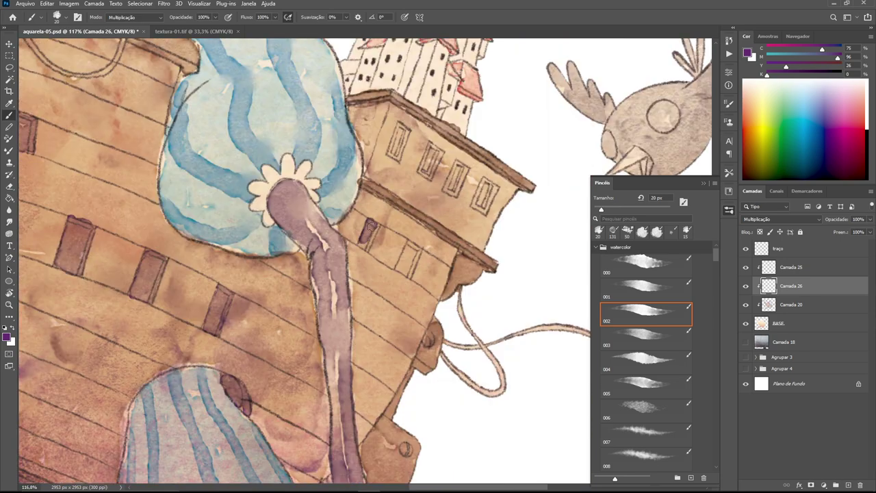
pyautogui.press('[')
pyautogui.moveTo(399, 131); pyautogui.dragTo(405, 137)
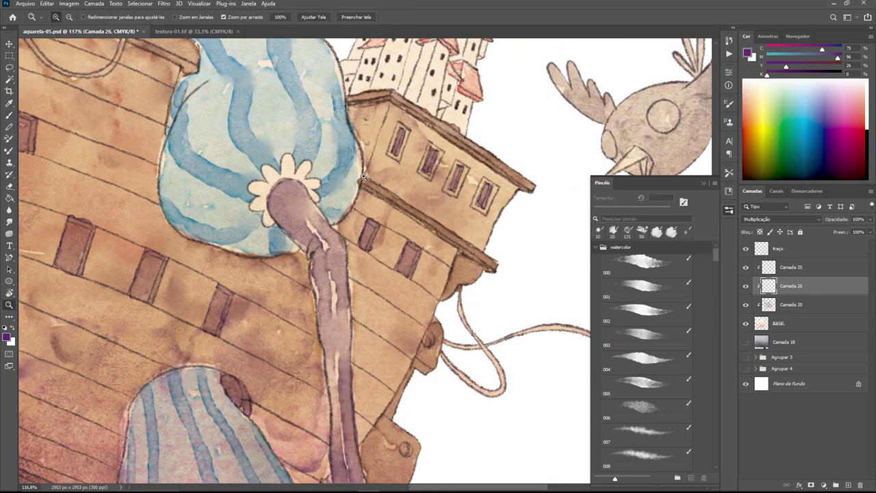
# - Select the Camada 20 layer and fit the whole image in view
pyautogui.press('z')
pyautogui.keyDown('alt'); pyautogui.click(367, 201); pyautogui.keyUp('alt')
pyautogui.hotkey('alt', '[')
pyautogui.keyDown('alt'); pyautogui.click(398, 276); pyautogui.keyUp('alt')
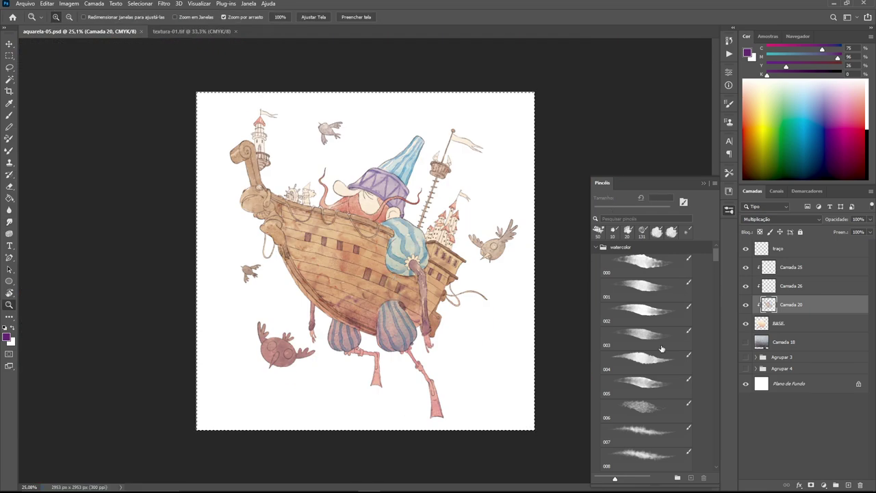
# - Add a new layer above Camada 20 and wash tan paint over the hull above the trouser leg
pyautogui.hotkey('ctrl', 'shift', 'alt', 'n')
pyautogui.moveTo(432, 232); pyautogui.dragTo(509, 141)
pyautogui.press('b')
pyautogui.moveTo(370, 306)
pyautogui.mouseDown()
pyautogui.moveTo(322, 370)
pyautogui.moveTo(439, 301)
pyautogui.moveTo(486, 357)
pyautogui.mouseUp()
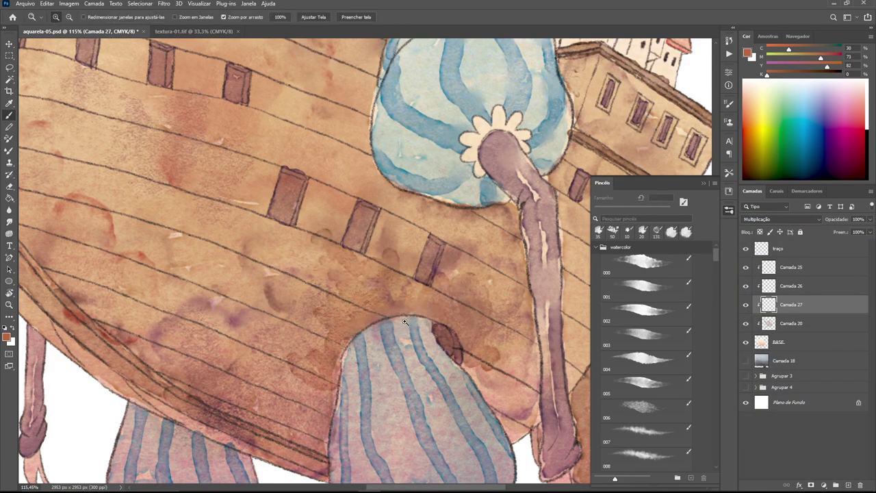
pyautogui.press('r')
pyautogui.scroll(-2, 394, 307)
pyautogui.press('b')
pyautogui.hscroll(-2, 413, 371)
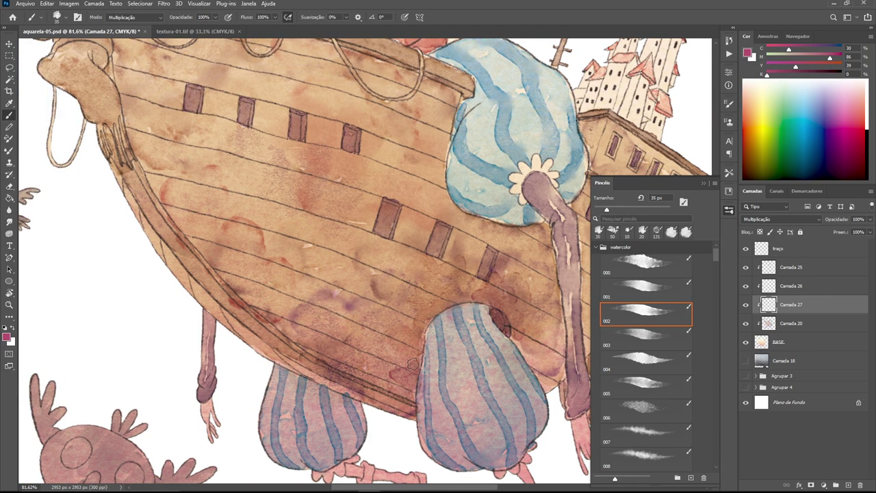
pyautogui.hotkey('ctrl', '0')
pyautogui.scroll(5, 496, 293)
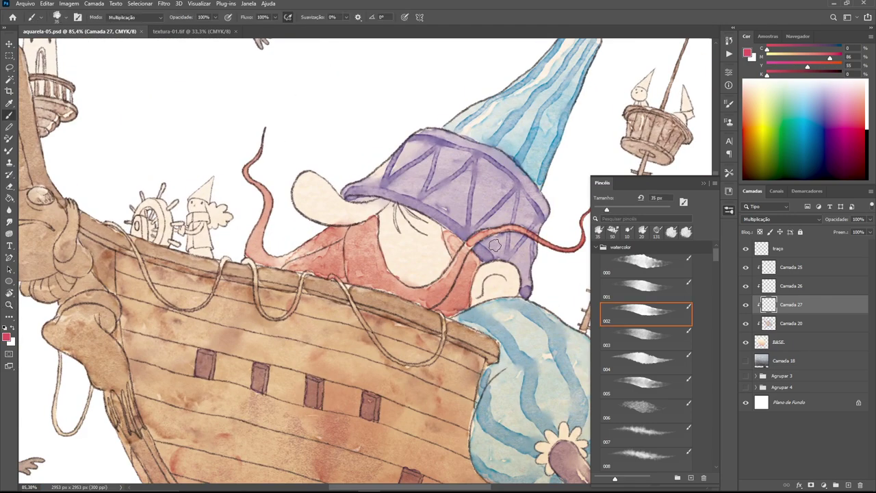
# - Paint the wizard's nose pinkish red and run red down both legs onto the feet
pyautogui.moveTo(306, 183); pyautogui.dragTo(330, 220)
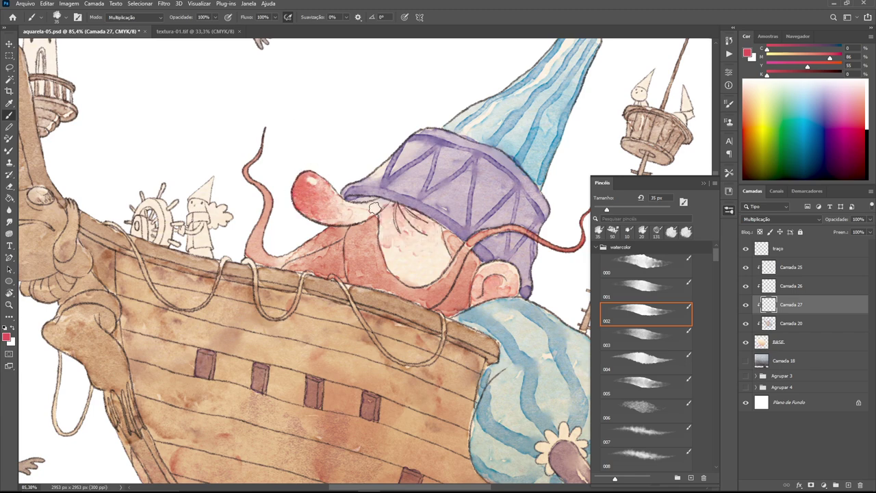
pyautogui.hotkey('ctrl', '0')
pyautogui.scroll(5, 351, 356)
pyautogui.moveTo(373, 229); pyautogui.dragTo(367, 360)
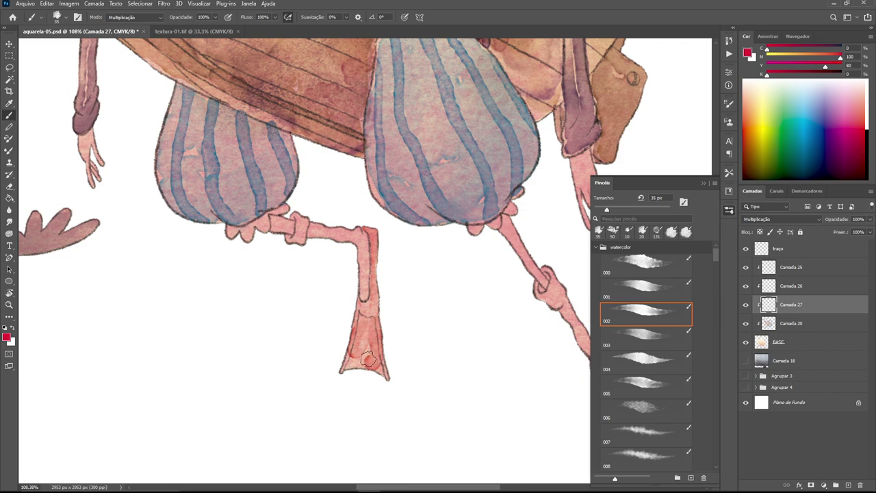
pyautogui.moveTo(479, 383); pyautogui.dragTo(331, 346)
pyautogui.moveTo(456, 308); pyautogui.dragTo(478, 359)
pyautogui.scroll(-3, 358, 284)
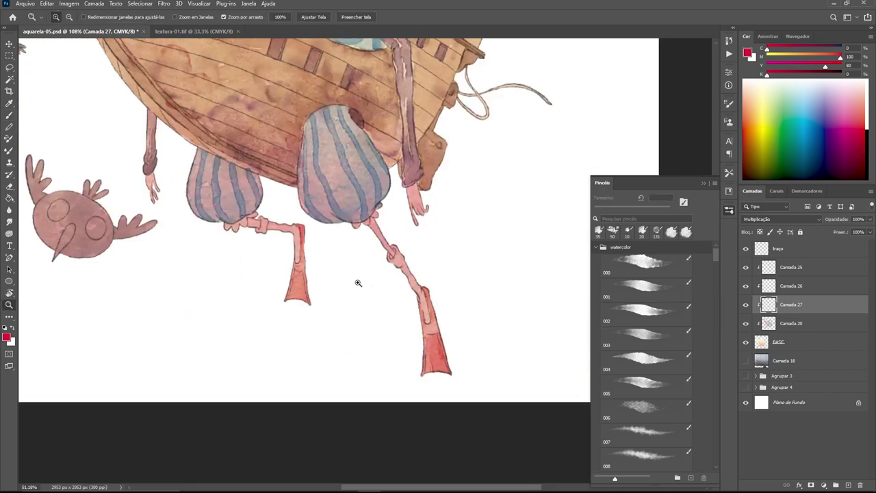
# - Paint teal cuffs down both legs with a 15 px brush
pyautogui.hotkey('ctrl', '0')
pyautogui.scroll(5, 312, 304)
pyautogui.press('[')
pyautogui.press('[')
pyautogui.hotkey('ctrl', 'z')
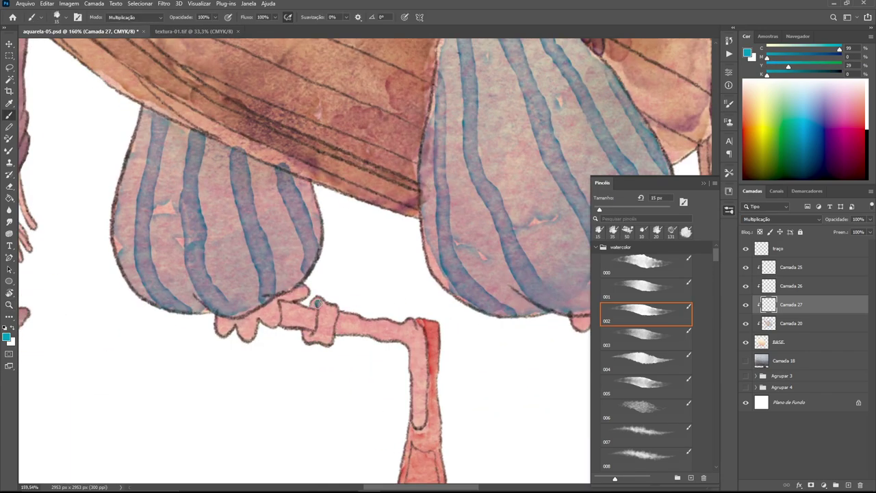
pyautogui.moveTo(316, 308); pyautogui.dragTo(418, 421)
pyautogui.moveTo(338, 318); pyautogui.dragTo(349, 329)
pyautogui.hotkey('ctrl', '0')
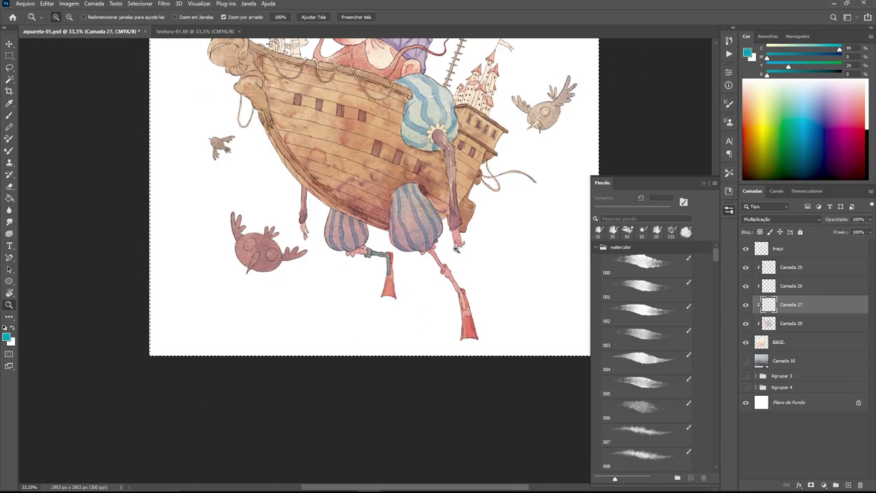
pyautogui.scroll(4, 415, 341)
pyautogui.moveTo(444, 375); pyautogui.dragTo(470, 413)
# - Save the illustration, fit the whole image on screen and select Camada 20
pyautogui.scroll(-6, 466, 356)
pyautogui.press('z')
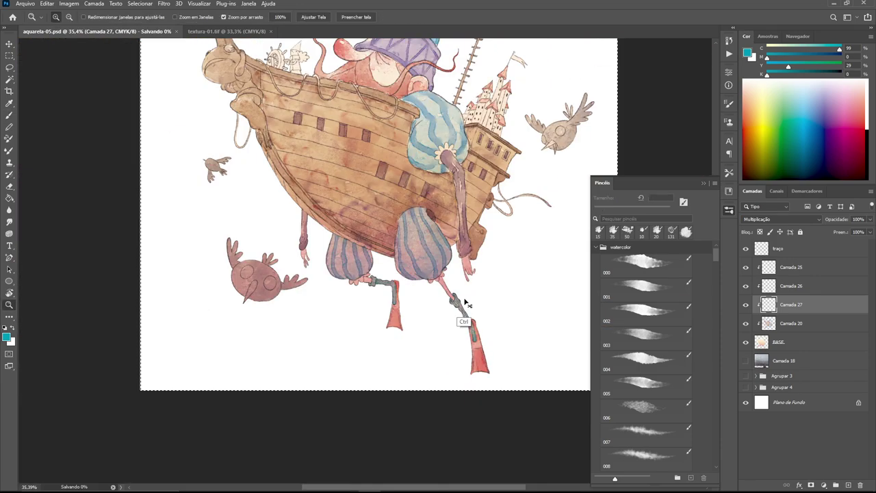
pyautogui.rightClick(434, 268)
pyautogui.click(452, 269)
pyautogui.scroll(3, 432, 305)
pyautogui.press('r')
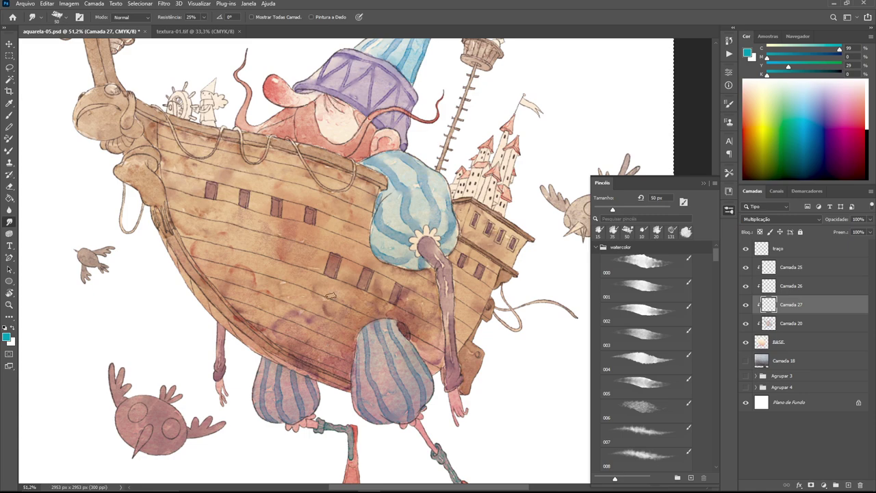
pyautogui.hotkey('alt', '[')
pyautogui.scroll(-3, 301, 237)
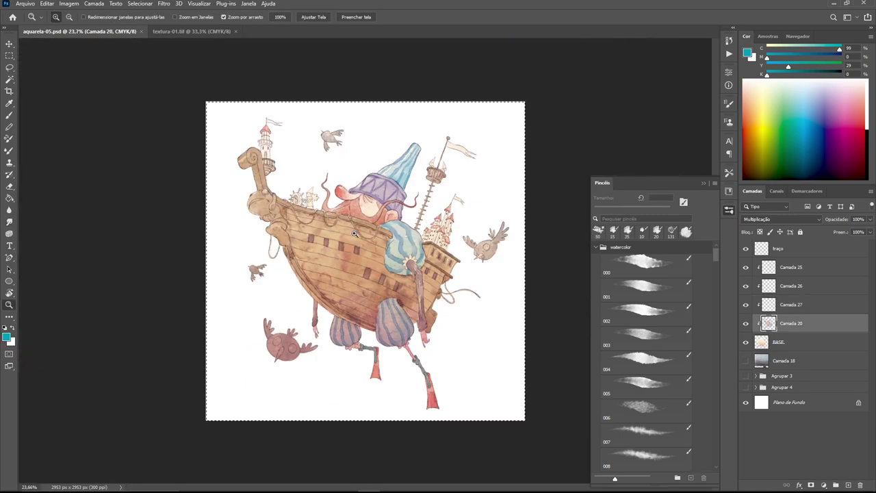
# - Add layer Camada 28 and try pink shading on the hull's left side, then undo it
pyautogui.press('b')
pyautogui.scroll(2, 343, 261)
pyautogui.click(645, 435)
pyautogui.moveTo(839, 49); pyautogui.dragTo(790, 51)
pyautogui.moveTo(236, 202)
pyautogui.mouseDown()
pyautogui.moveTo(326, 264)
pyautogui.moveTo(311, 291)
pyautogui.mouseUp()
pyautogui.hotkey('ctrl', 'z')
pyautogui.click(645, 264)
pyautogui.moveTo(237, 202)
pyautogui.mouseDown()
pyautogui.moveTo(322, 277)
pyautogui.moveTo(346, 312)
pyautogui.mouseUp()
pyautogui.press('p')
pyautogui.press('z')
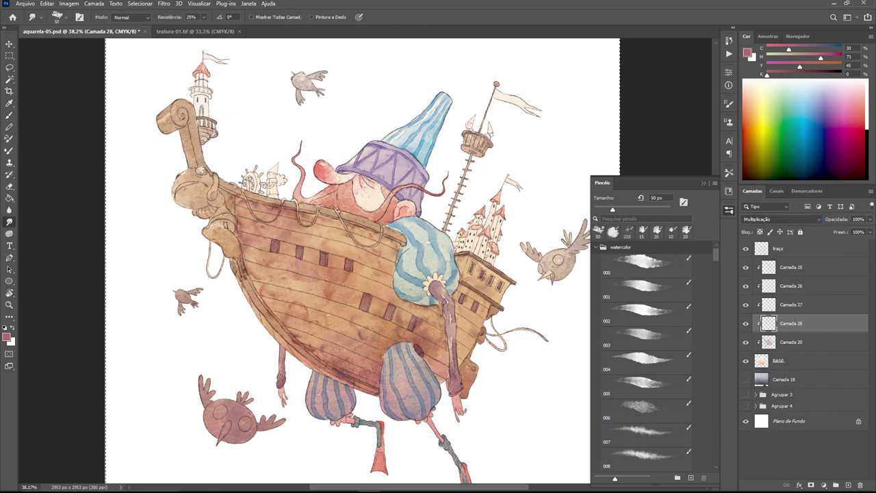
pyautogui.scroll(-3, 247, 230)
# - On a new layer, paint brown over the figurehead's scroll head and neck with brush 002
pyautogui.hotkey('ctrl', 'shift', 'alt', 'n')
pyautogui.click(645, 312)
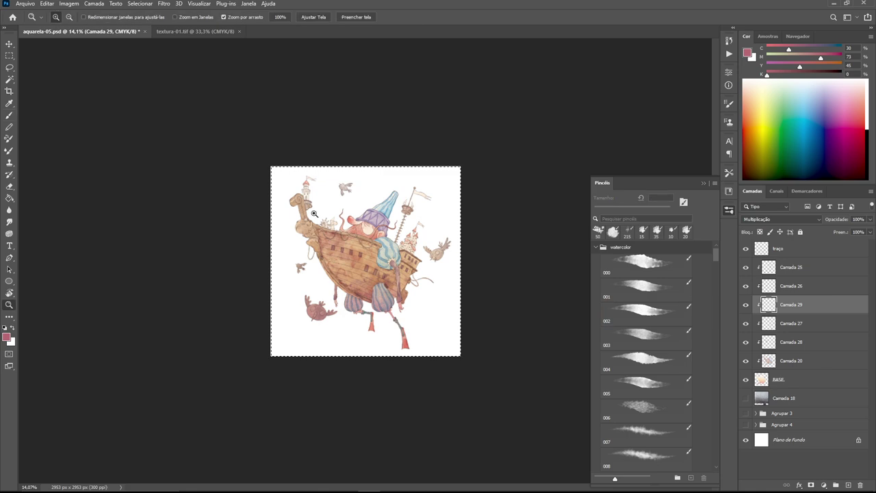
pyautogui.scroll(5, 302, 202)
pyautogui.moveTo(280, 191)
pyautogui.mouseDown()
pyautogui.moveTo(321, 215)
pyautogui.moveTo(339, 156)
pyautogui.moveTo(363, 274)
pyautogui.moveTo(414, 329)
pyautogui.mouseUp()
pyautogui.moveTo(329, 185)
pyautogui.mouseDown()
pyautogui.moveTo(342, 169)
pyautogui.moveTo(380, 294)
pyautogui.moveTo(414, 327)
pyautogui.mouseUp()
pyautogui.scroll(-5, 414, 327)
pyautogui.scroll(5, 226, 162)
pyautogui.scroll(-5, 225, 162)
pyautogui.scroll(5, 402, 184)
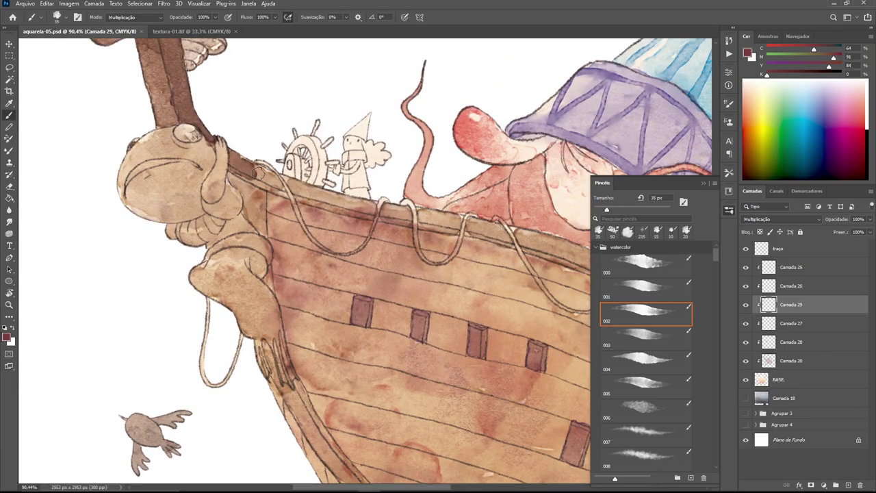
# - Rotate the canvas view and paint the ship's top rail darker brown
pyautogui.press('r')
pyautogui.moveTo(402, 184); pyautogui.dragTo(308, 232)
pyautogui.moveTo(404, 187)
pyautogui.mouseDown()
pyautogui.moveTo(589, 137)
pyautogui.moveTo(580, 142)
pyautogui.mouseUp()
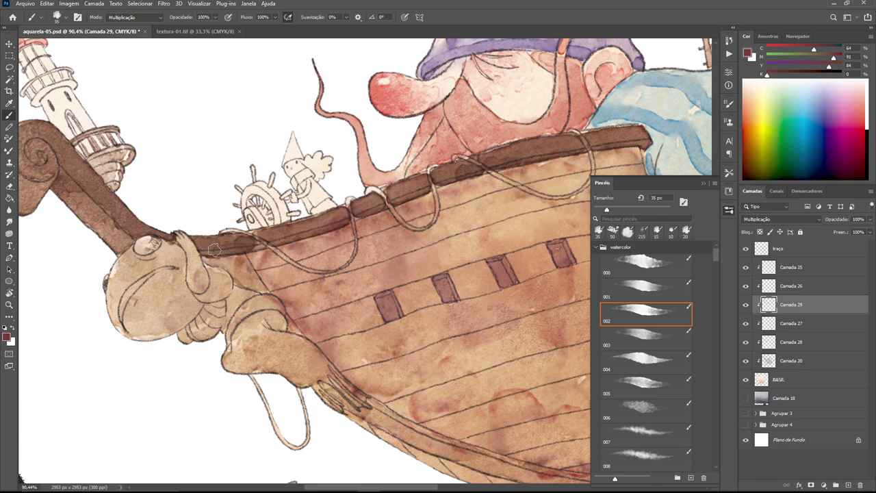
pyautogui.moveTo(214, 250); pyautogui.dragTo(239, 176)
pyautogui.press('[')
pyautogui.press('[')
pyautogui.press('[')
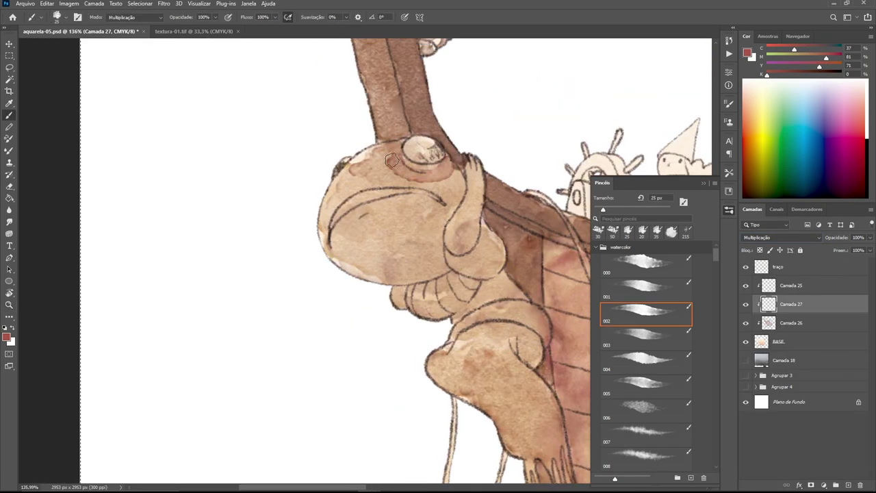
# - Wash reddish-brown over the figurehead's head, lower face, collar and arm
pyautogui.moveTo(402, 171); pyautogui.dragTo(448, 179)
pyautogui.moveTo(336, 199)
pyautogui.mouseDown()
pyautogui.moveTo(349, 264)
pyautogui.moveTo(401, 290)
pyautogui.moveTo(479, 257)
pyautogui.moveTo(472, 205)
pyautogui.moveTo(503, 312)
pyautogui.moveTo(459, 237)
pyautogui.mouseUp()
pyautogui.moveTo(411, 254)
pyautogui.mouseDown()
pyautogui.moveTo(465, 281)
pyautogui.moveTo(472, 321)
pyautogui.moveTo(498, 370)
pyautogui.mouseUp()
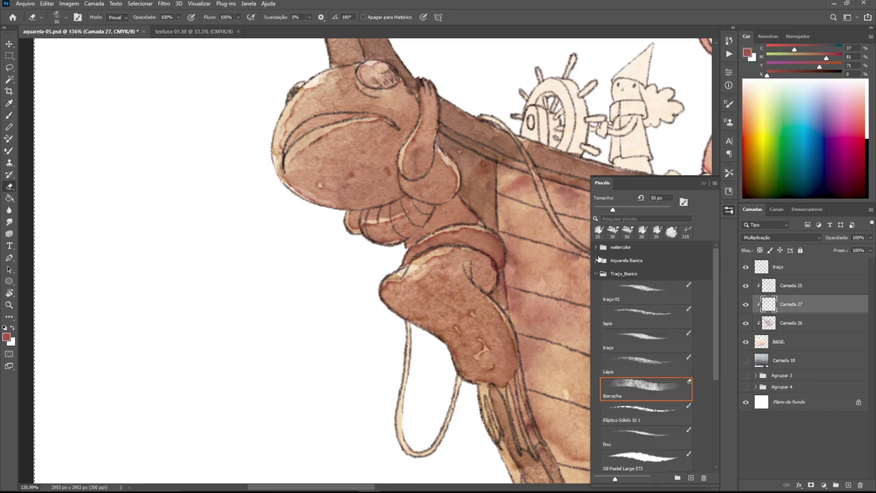
pyautogui.press('r')
pyautogui.hotkey('ctrl', '0')
pyautogui.scroll(5, 349, 274)
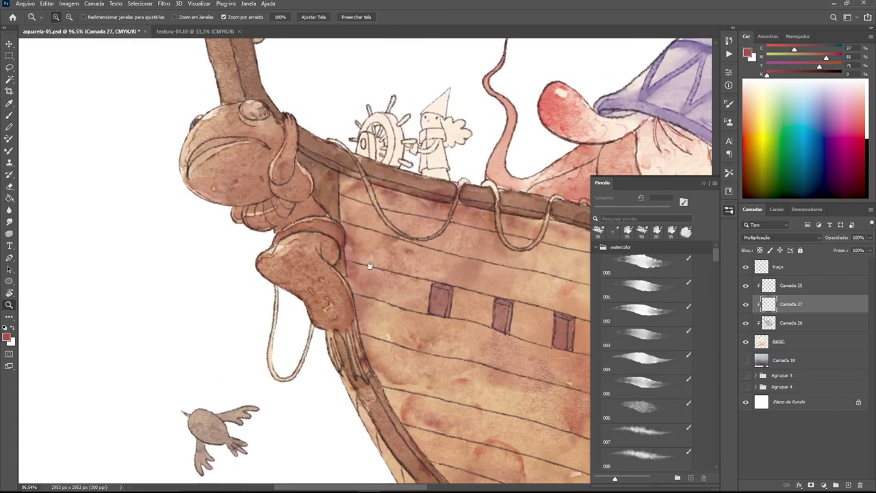
pyautogui.press('b')
pyautogui.moveTo(348, 267); pyautogui.dragTo(356, 316)
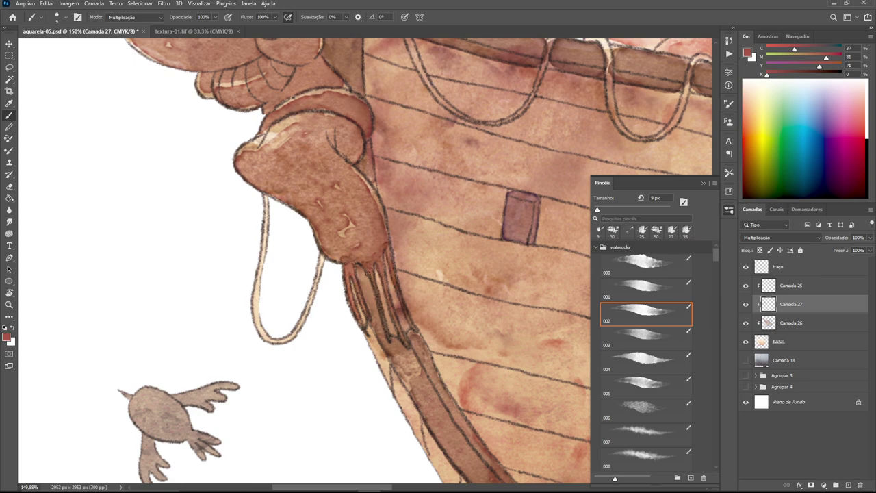
# - With a 30 px brush, darken under the figurehead's chin and along the arm
pyautogui.moveTo(294, 41); pyautogui.dragTo(291, 257)
pyautogui.press(']')
pyautogui.press(']')
pyautogui.press(']')
pyautogui.moveTo(271, 291)
pyautogui.mouseDown()
pyautogui.moveTo(253, 342)
pyautogui.moveTo(330, 332)
pyautogui.mouseUp()
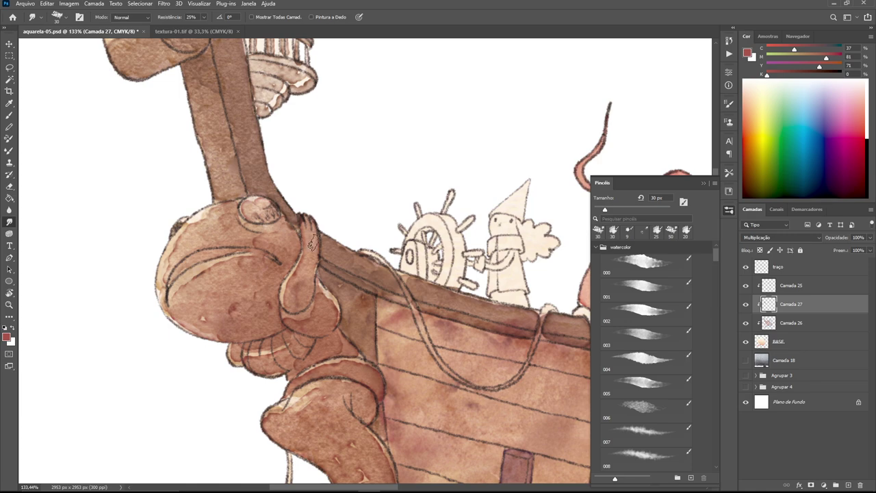
pyautogui.press('z')
pyautogui.moveTo(316, 272)
pyautogui.mouseDown()
pyautogui.moveTo(300, 264)
pyautogui.moveTo(384, 263)
pyautogui.mouseUp()
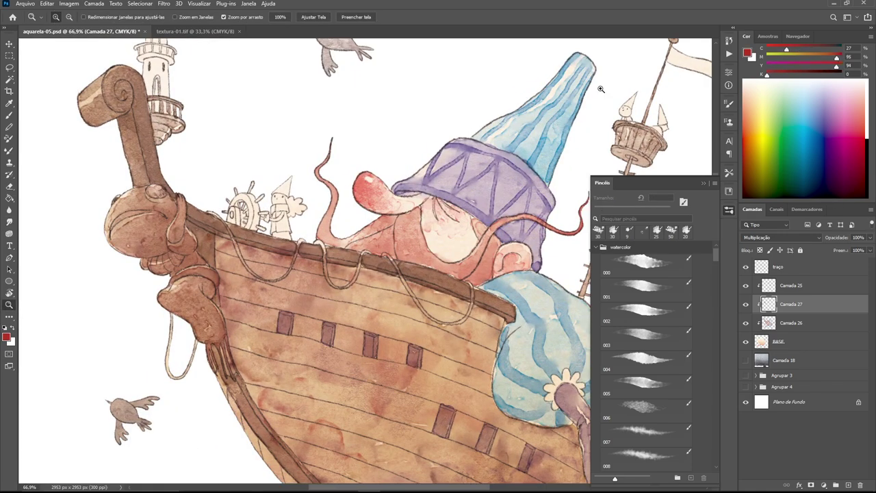
pyautogui.moveTo(601, 89); pyautogui.dragTo(521, 89)
# - Paint the wizard's whisker and the area under the nose darker red
pyautogui.moveTo(404, 228); pyautogui.dragTo(480, 228)
pyautogui.press('b')
pyautogui.moveTo(394, 218); pyautogui.dragTo(305, 262)
pyautogui.moveTo(262, 239); pyautogui.dragTo(277, 147)
pyautogui.moveTo(373, 232); pyautogui.dragTo(361, 197)
pyautogui.moveTo(342, 240); pyautogui.dragTo(373, 205)
pyautogui.moveTo(413, 148)
pyautogui.mouseDown()
pyautogui.moveTo(358, 200)
pyautogui.moveTo(335, 239)
pyautogui.moveTo(343, 281)
pyautogui.moveTo(410, 302)
pyautogui.moveTo(466, 280)
pyautogui.moveTo(489, 229)
pyautogui.moveTo(455, 325)
pyautogui.moveTo(360, 342)
pyautogui.mouseUp()
# - Add a short red stroke near the whisker tip at 20 px, then switch to Camada 25
pyautogui.press('[')
pyautogui.moveTo(414, 234); pyautogui.dragTo(558, 205)
pyautogui.scroll(-5, 410, 226)
pyautogui.scroll(4, 352, 231)
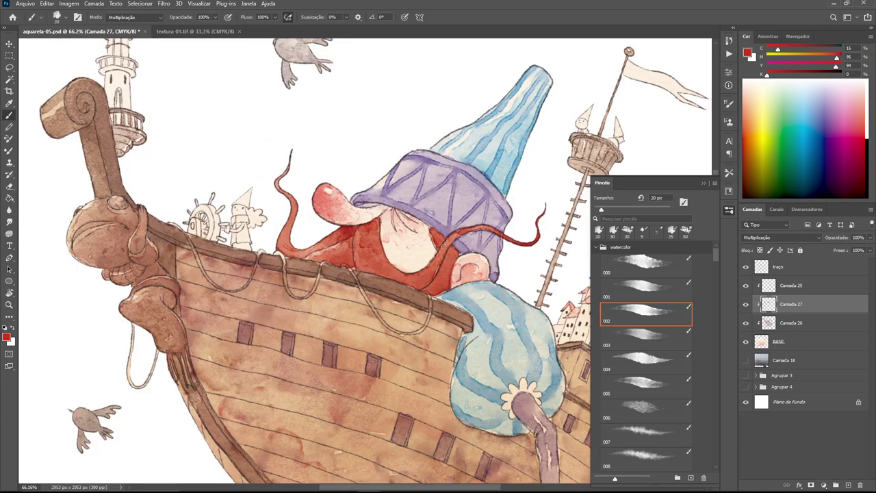
pyautogui.hotkey('alt', ']')
pyautogui.scroll(3, 379, 270)
pyautogui.scroll(-6, 380, 192)
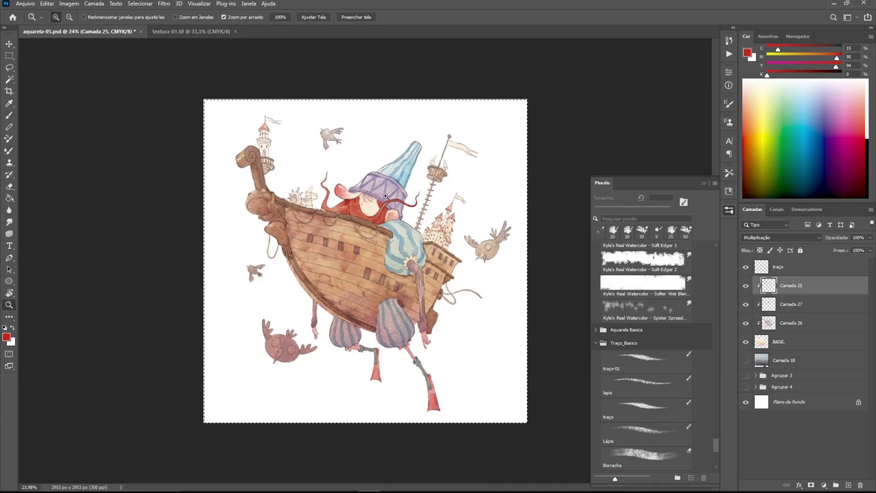
# - Add a new layer clipped to the hull and set it to Multiply blending
pyautogui.scroll(3, 381, 192)
pyautogui.press('b')
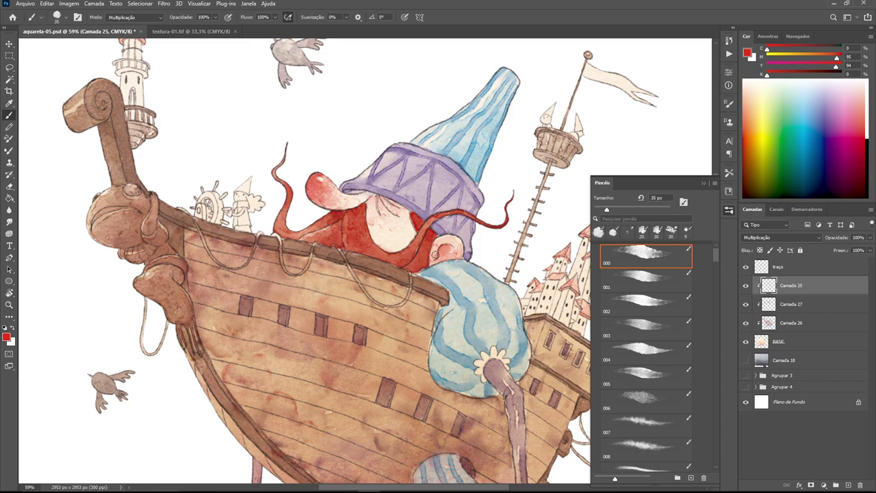
pyautogui.scroll(3, 408, 309)
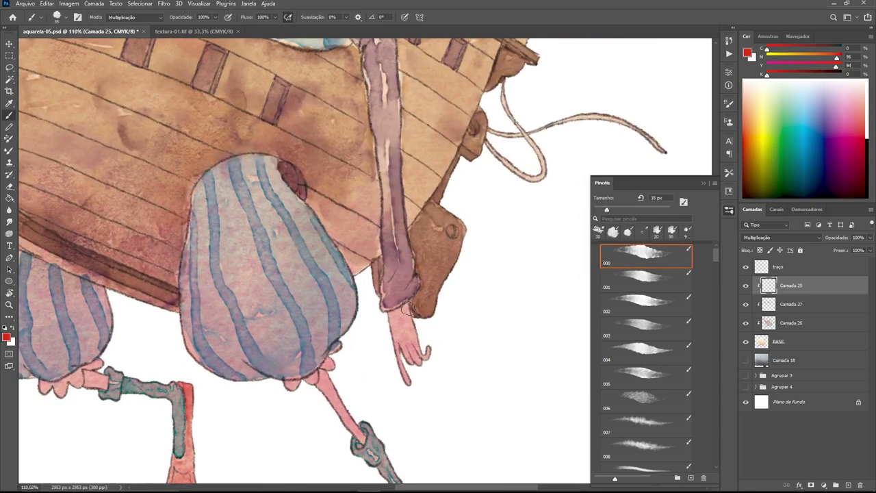
pyautogui.moveTo(214, 306); pyautogui.dragTo(349, 294)
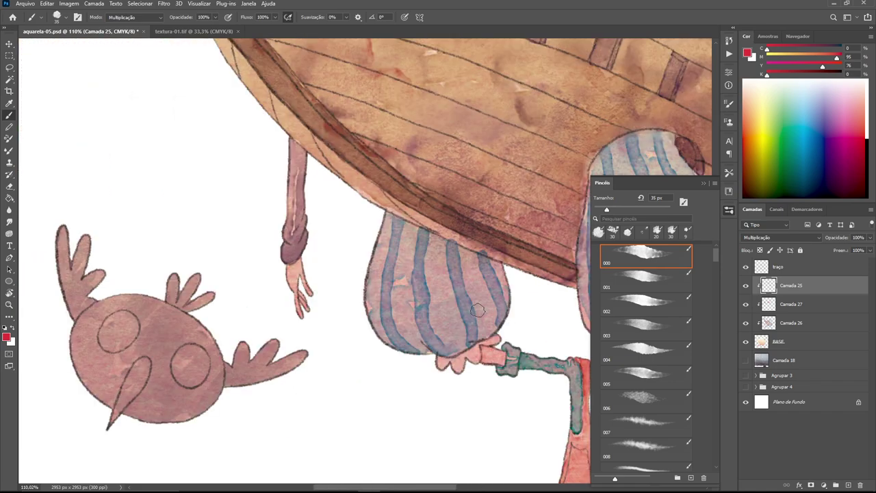
pyautogui.press('z')
pyautogui.hotkey('ctrl', '0')
pyautogui.hotkey('ctrl', 'shift', 'alt', 'n')
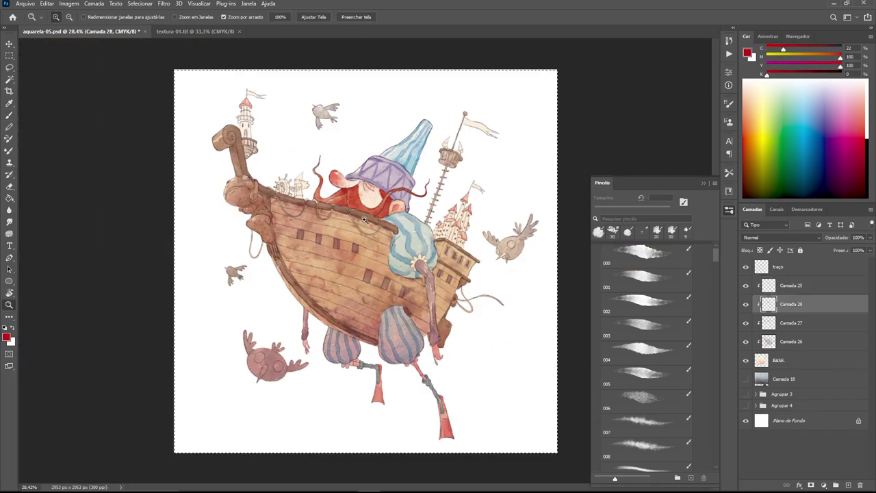
pyautogui.press('b')
pyautogui.scroll(2, 370, 260)
pyautogui.hotkey('ctrl', 'z')
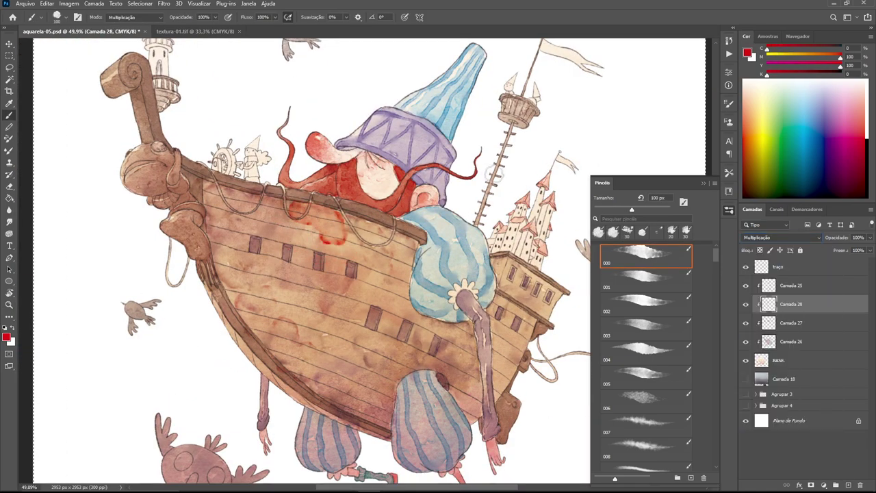
# - Wash red over the upper-left hull and smudge it to soften the blotches
pyautogui.keyDown('alt'); pyautogui.click(376, 238); pyautogui.keyUp('alt')
pyautogui.click(321, 215)
pyautogui.moveTo(327, 217); pyautogui.dragTo(384, 274)
pyautogui.moveTo(322, 244)
pyautogui.mouseDown()
pyautogui.moveTo(220, 206)
pyautogui.moveTo(294, 262)
pyautogui.mouseUp()
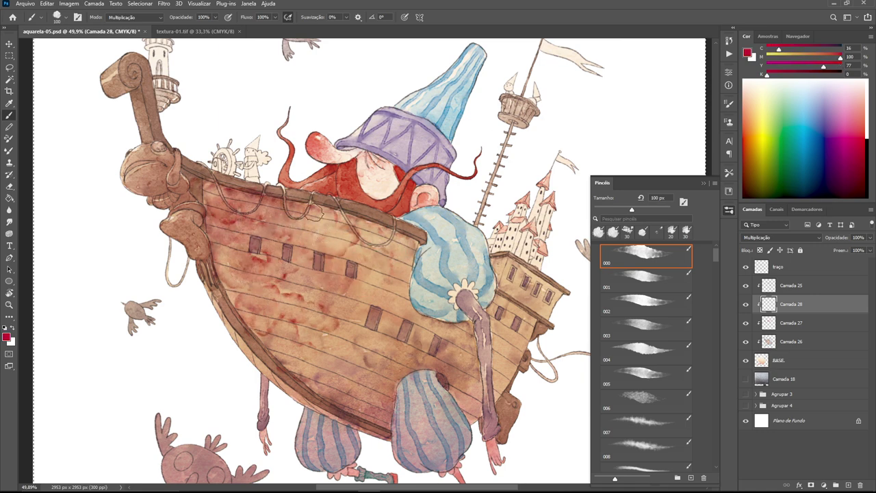
pyautogui.press('r')
pyautogui.moveTo(276, 259); pyautogui.dragTo(232, 298)
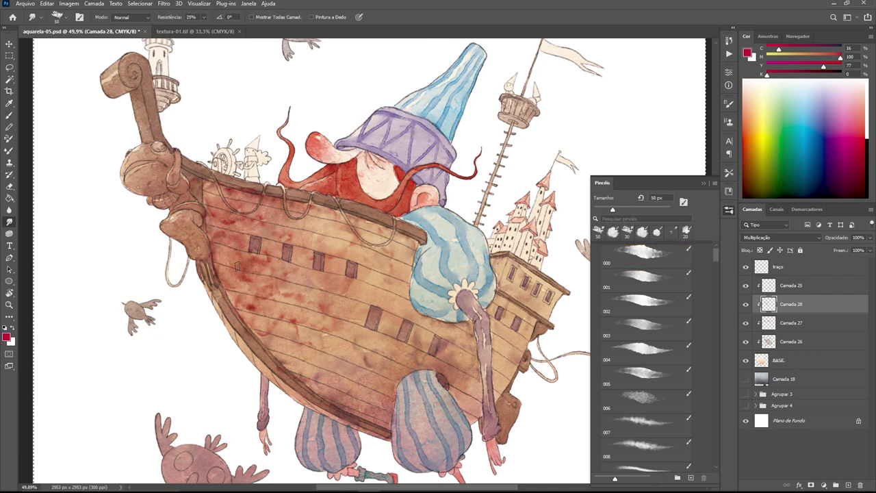
# - Reveal Camada 28's hull strokes, then pick a tan colour and watercolour brush 002
pyautogui.click(747, 304)
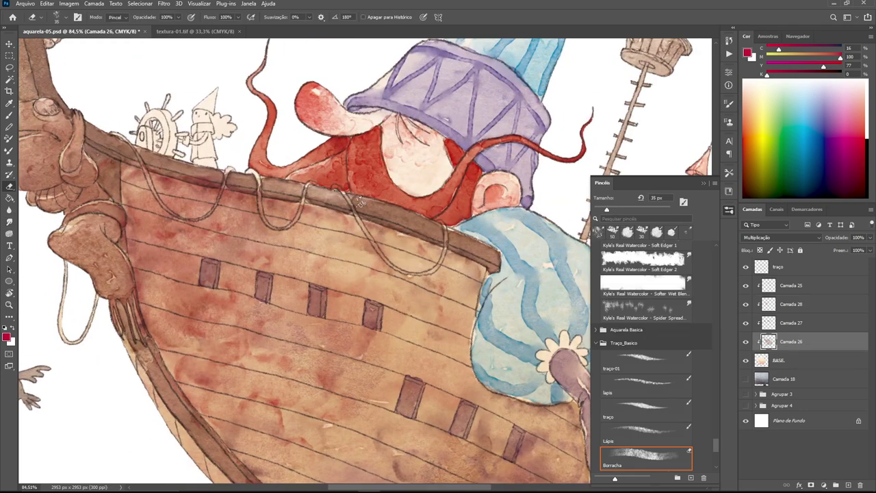
pyautogui.keyDown('alt'); pyautogui.click(402, 222); pyautogui.keyUp('alt')
pyautogui.click(644, 300)
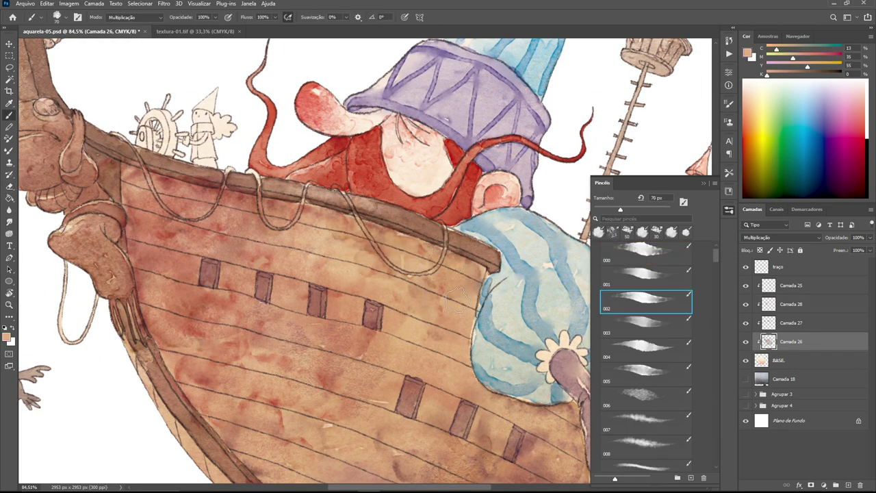
pyautogui.hotkey('ctrl', '0')
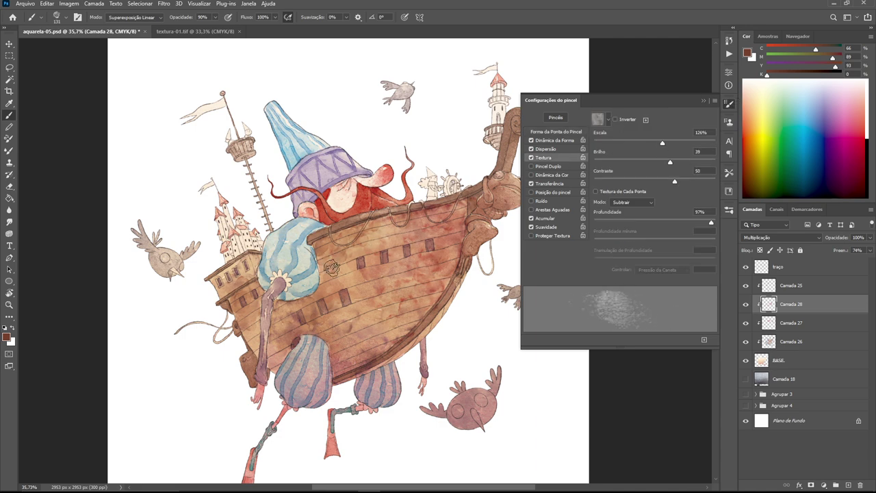
# - With watercolour brush 005, darken several patches of the hull with reddish strokes
pyautogui.press('z')
pyautogui.moveTo(157, 230); pyautogui.dragTo(397, 223)
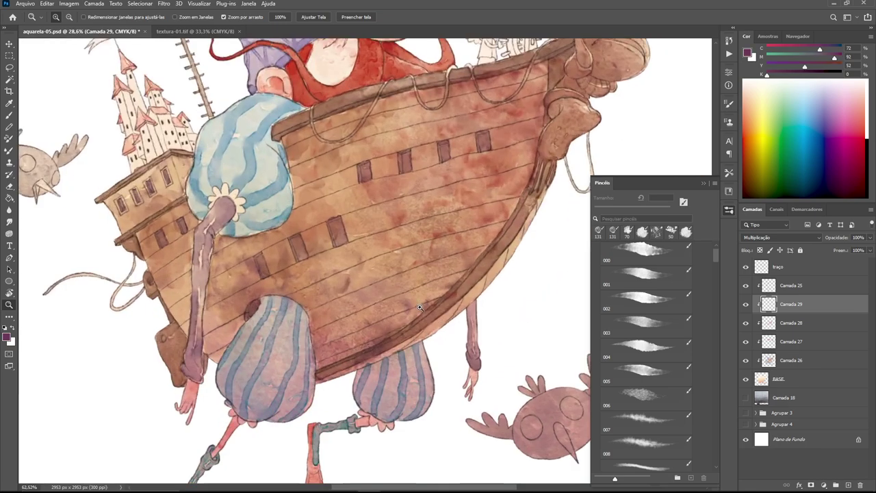
pyautogui.click(646, 374)
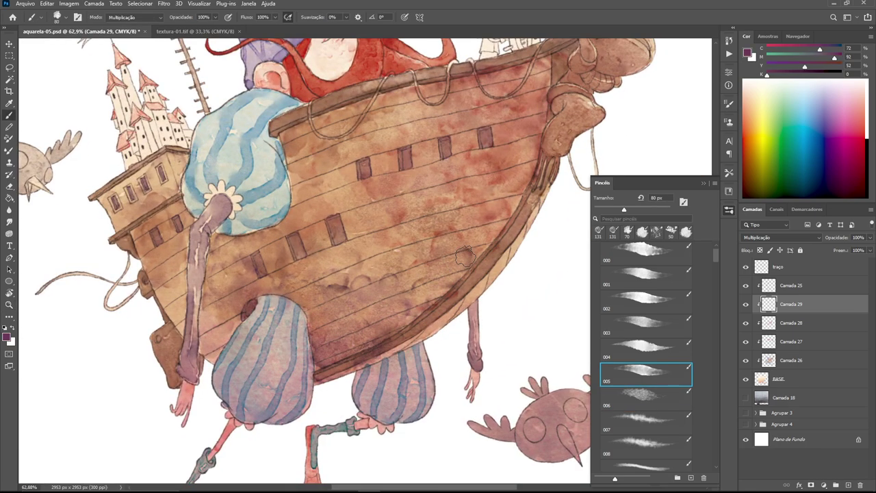
pyautogui.moveTo(354, 302); pyautogui.dragTo(368, 277)
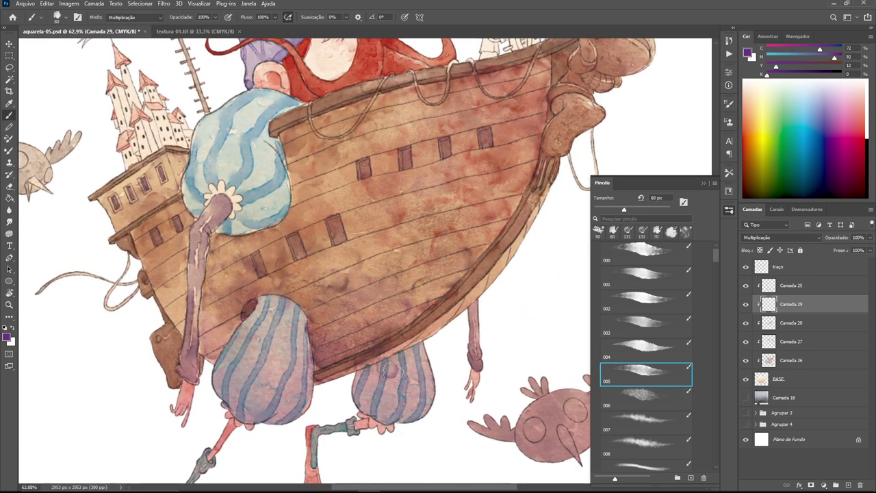
pyautogui.press('z')
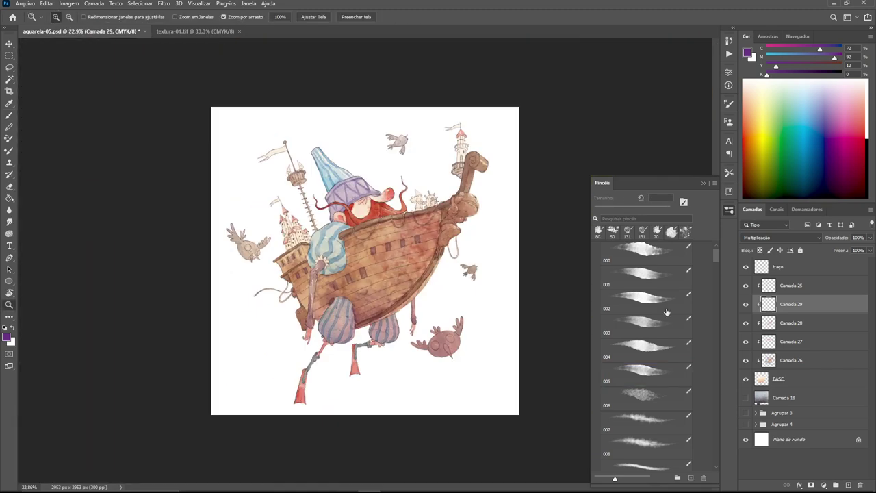
pyautogui.moveTo(281, 340); pyautogui.dragTo(396, 240)
pyautogui.press('b')
pyautogui.moveTo(493, 180)
pyautogui.mouseDown()
pyautogui.moveTo(487, 218)
pyautogui.moveTo(458, 272)
pyautogui.mouseUp()
pyautogui.moveTo(330, 241); pyautogui.dragTo(373, 219)
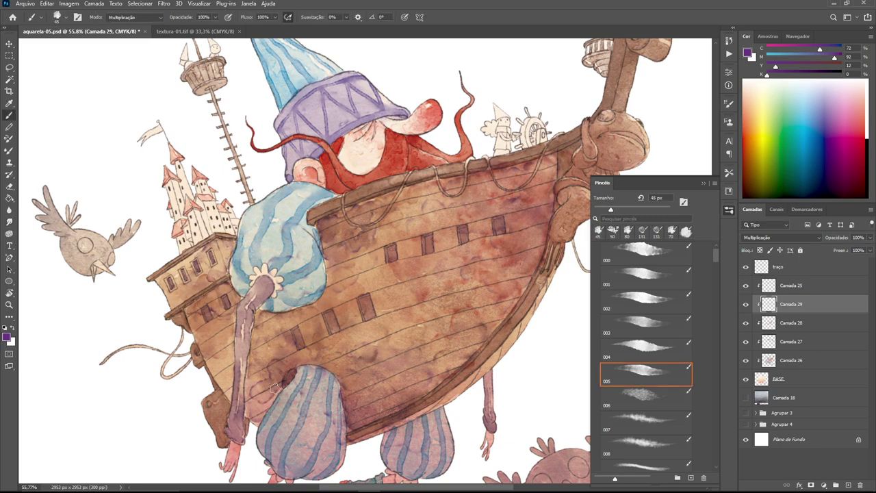
pyautogui.press('z')
pyautogui.moveTo(487, 366); pyautogui.dragTo(367, 291)
# - Zoom around the hull and wizard's hat, panning down toward the blue sack
pyautogui.press('r')
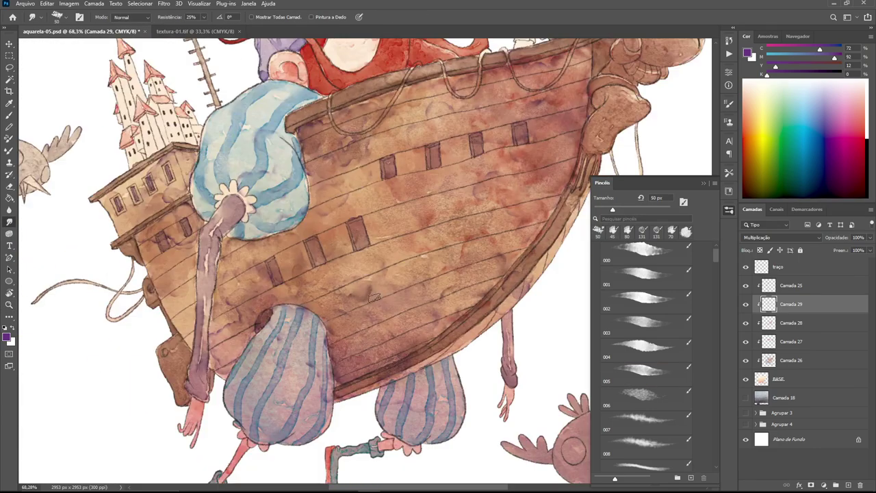
pyautogui.press('z')
pyautogui.moveTo(506, 187); pyautogui.dragTo(509, 157)
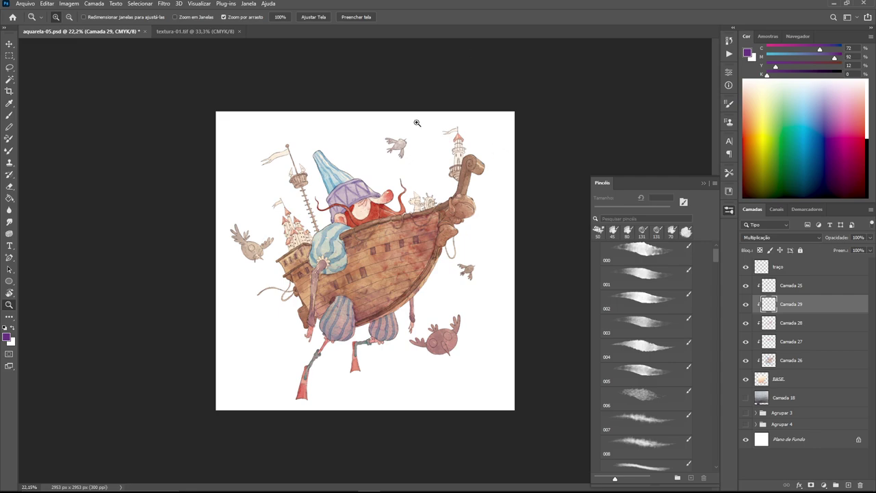
pyautogui.moveTo(339, 281); pyautogui.dragTo(397, 280)
pyautogui.press('r')
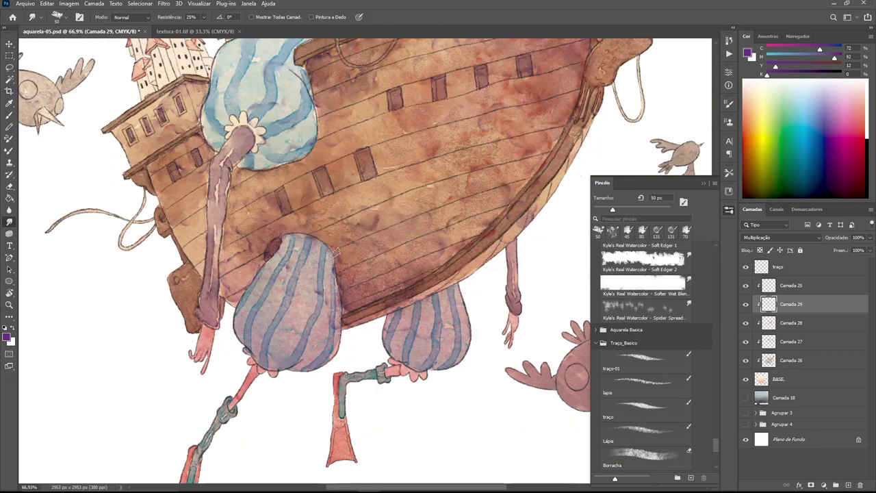
pyautogui.moveTo(340, 260); pyautogui.dragTo(339, 195)
pyautogui.press('b')
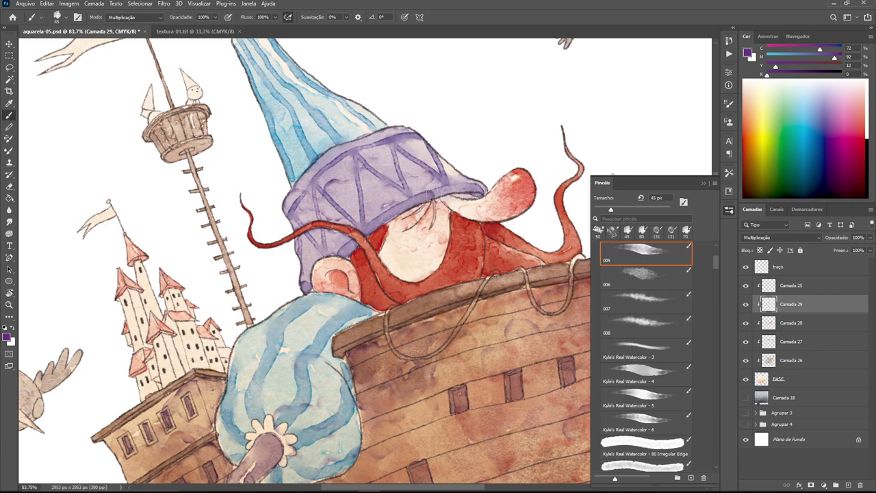
pyautogui.moveTo(301, 226); pyautogui.dragTo(353, 328)
# - Smudge and erase to clean up the blue sack's edge
pyautogui.press('r')
pyautogui.moveTo(430, 244); pyautogui.dragTo(424, 174)
pyautogui.press('e')
pyautogui.moveTo(384, 205)
pyautogui.mouseDown()
pyautogui.moveTo(318, 273)
pyautogui.moveTo(299, 233)
pyautogui.mouseUp()
pyautogui.press('r')
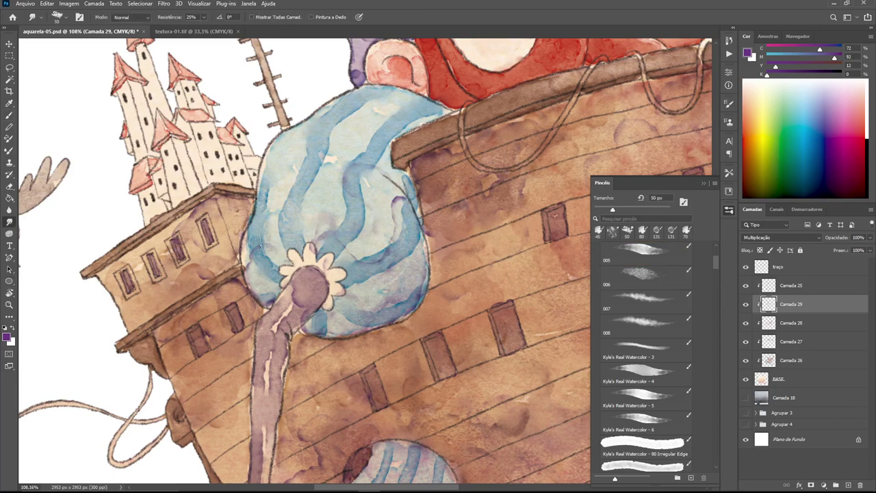
# - Zoom in on the wizard's face and add new layer Camada 30 with the brush
pyautogui.press('z')
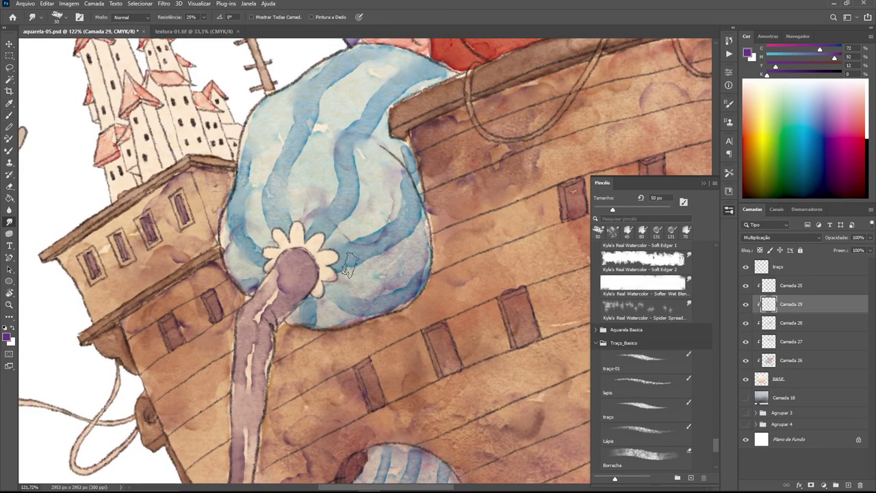
pyautogui.moveTo(300, 232); pyautogui.dragTo(318, 333)
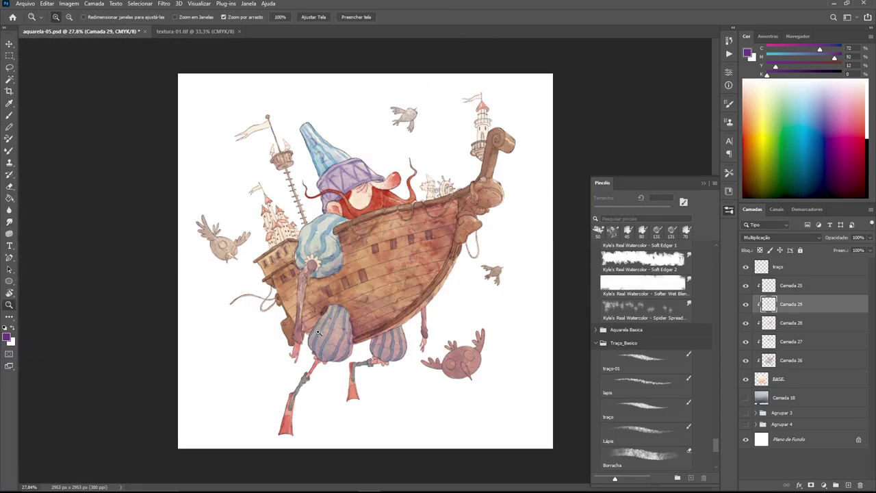
pyautogui.moveTo(358, 211); pyautogui.dragTo(397, 211)
pyautogui.hotkey('ctrl', 'shift', 'alt', 'n')
pyautogui.press('b')
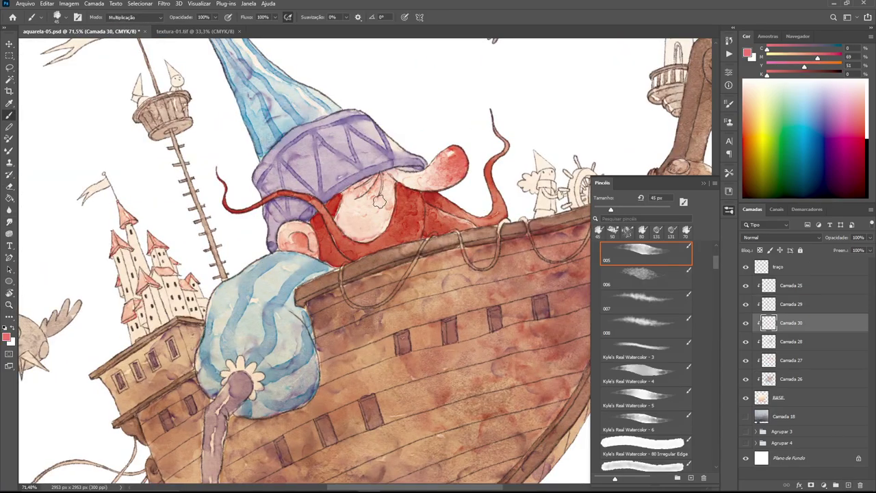
# - Add new layer Camada 31 and load the 005 watercolor brush with bright red
pyautogui.press('z')
pyautogui.moveTo(380, 229); pyautogui.dragTo(395, 216)
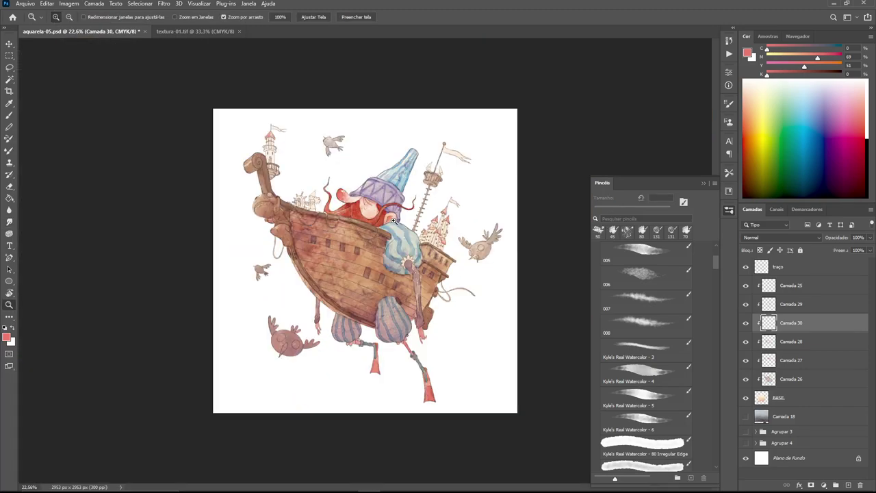
pyautogui.hotkey('ctrl', 'shift', 'alt', 'n')
pyautogui.click(780, 237)
pyautogui.click(774, 267)
pyautogui.hotkey('ctrl', '+')
pyautogui.hotkey('ctrl', '+')
pyautogui.hotkey('ctrl', '+')
pyautogui.click(644, 250)
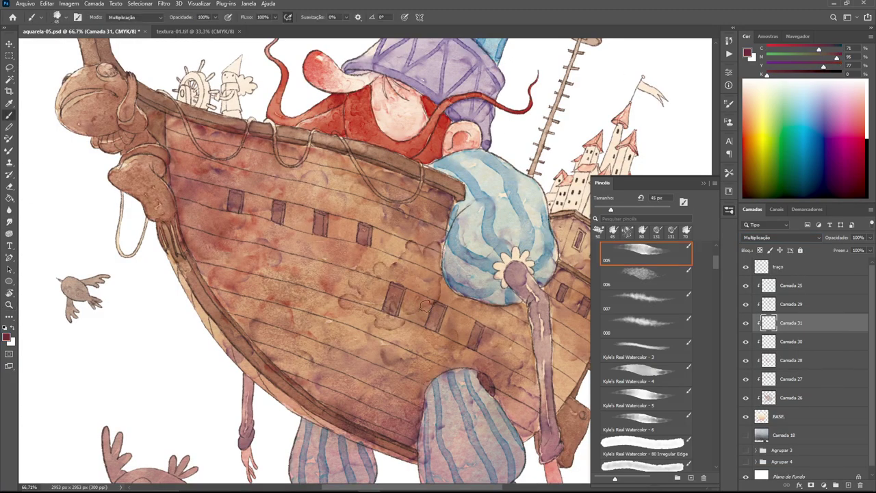
pyautogui.press('r')
pyautogui.click(784, 100)
pyautogui.press('b')
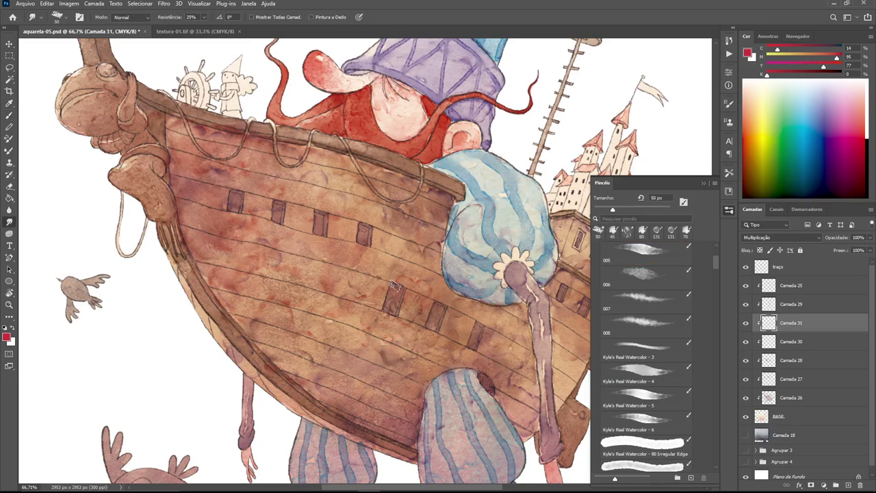
pyautogui.hscroll(3, 437, 357)
pyautogui.scroll(-1, 436, 358)
# - Paint the lighthouse flag blue
pyautogui.press('z')
pyautogui.moveTo(452, 224)
pyautogui.mouseDown()
pyautogui.moveTo(414, 217)
pyautogui.moveTo(479, 217)
pyautogui.mouseUp()
pyautogui.press('b')
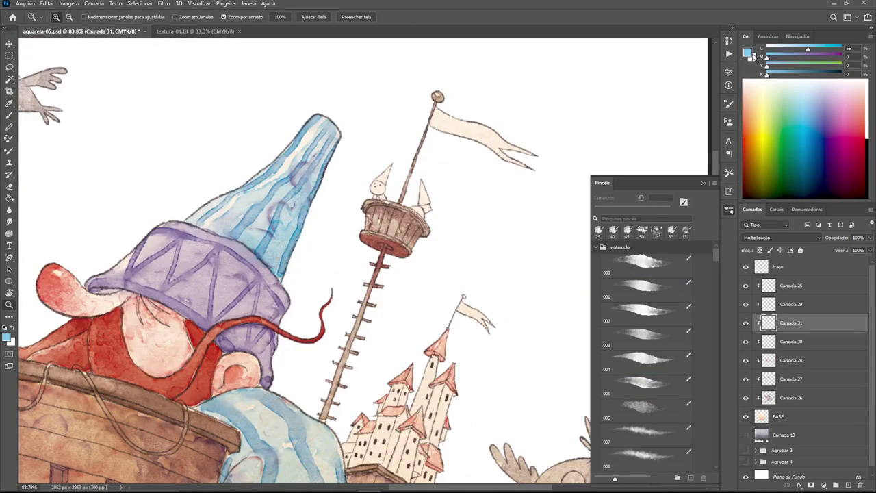
pyautogui.keyDown('alt'); pyautogui.click(329, 137); pyautogui.keyUp('alt')
pyautogui.moveTo(480, 158); pyautogui.dragTo(213, 146)
pyautogui.press('z')
pyautogui.moveTo(274, 212)
pyautogui.mouseDown()
pyautogui.moveTo(322, 212)
pyautogui.moveTo(226, 213)
pyautogui.mouseUp()
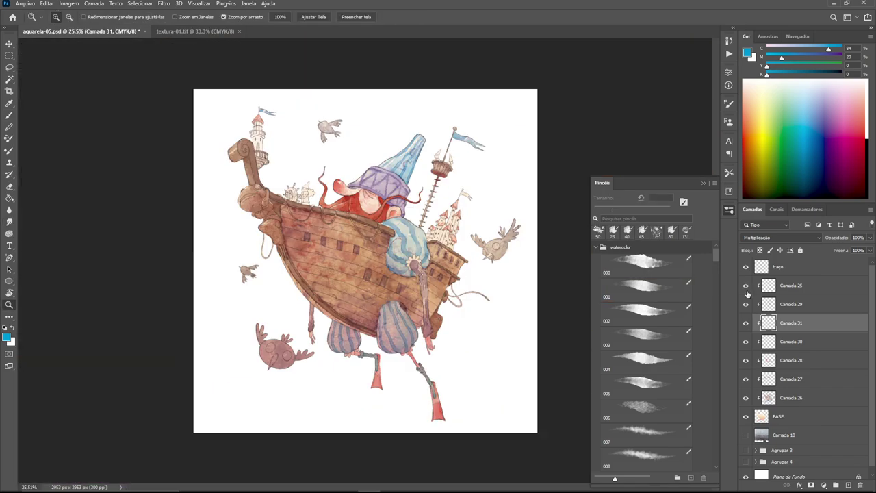
# - Merge the clipped paint layers into Camada 29 and brush a reddish wash over the hull
pyautogui.hotkey('ctrl', 'e')
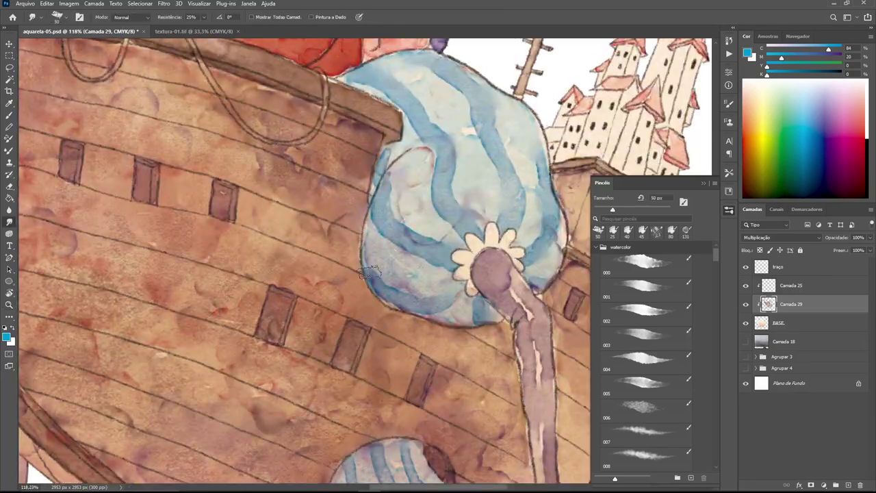
pyautogui.press('z')
pyautogui.moveTo(533, 224); pyautogui.dragTo(399, 257)
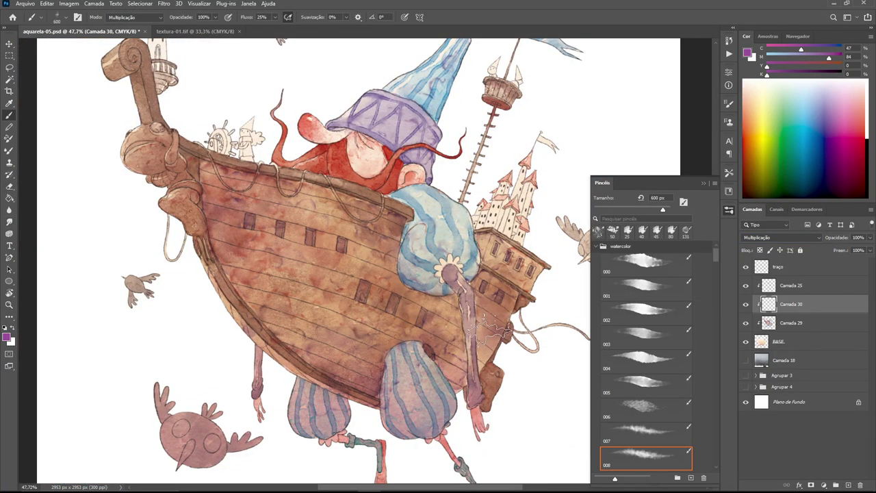
pyautogui.keyDown('alt'); pyautogui.click(438, 336); pyautogui.keyUp('alt')
pyautogui.moveTo(424, 336); pyautogui.dragTo(548, 364)
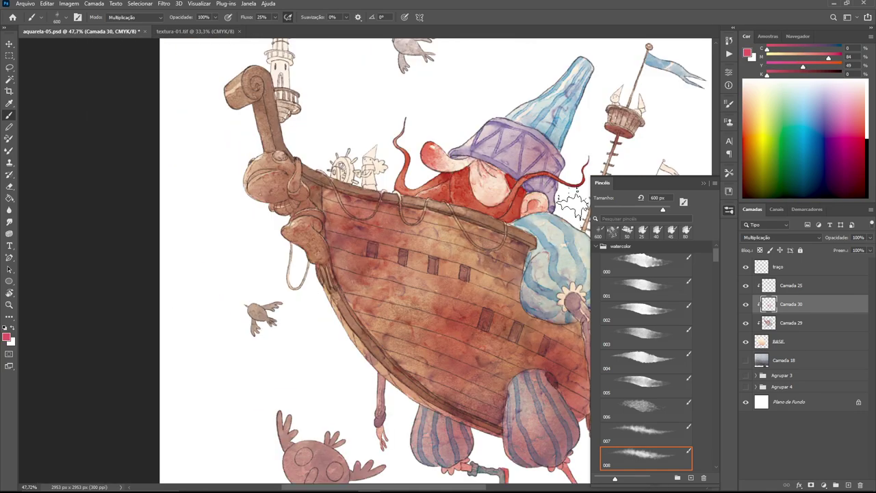
pyautogui.scroll(-5, 547, 154)
pyautogui.scroll(4, 548, 154)
pyautogui.keyDown('alt'); pyautogui.click(219, 328); pyautogui.keyUp('alt')
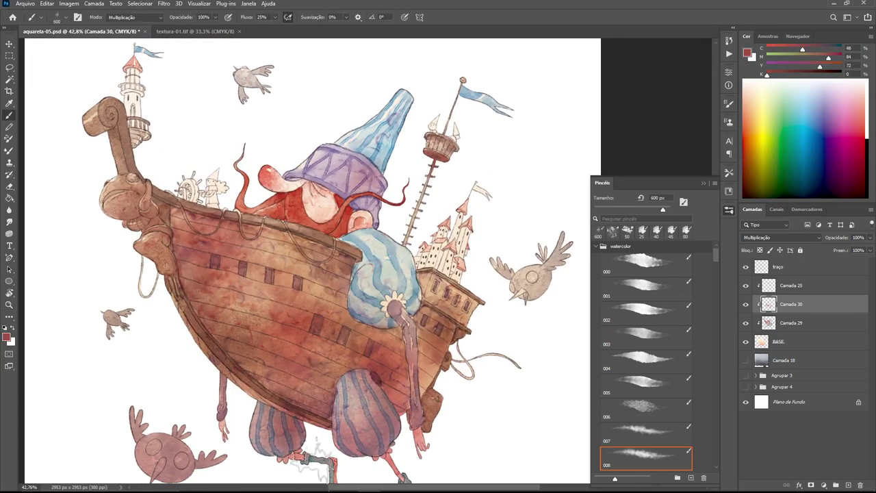
# - Fit the image to the window, add a clipped layer above Camada 30, and choose purple
pyautogui.press('z')
pyautogui.hotkey('ctrl', '0')
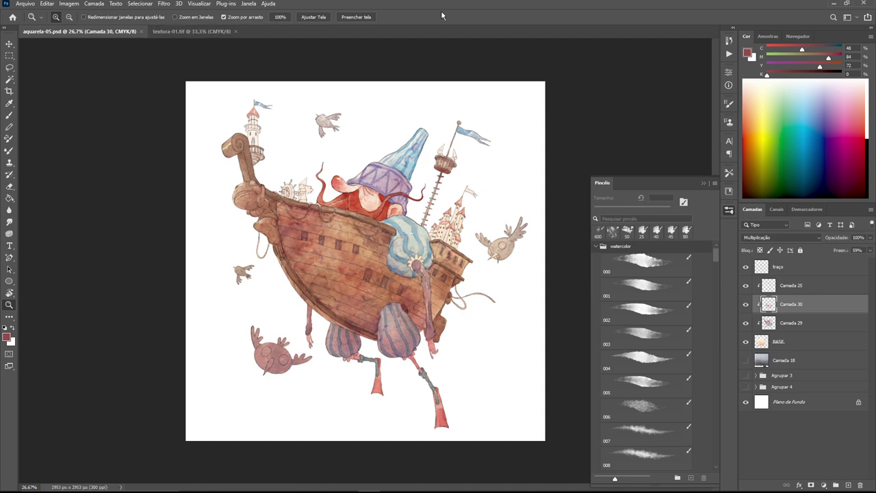
pyautogui.click(847, 485)
pyautogui.click(847, 130)
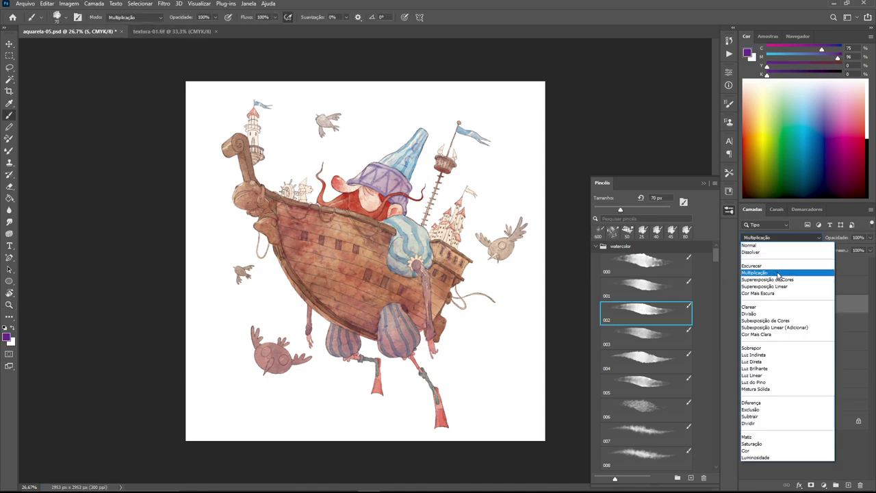
# - On layer S, paint a purple line along the gunwale
pyautogui.scroll(5, 321, 196)
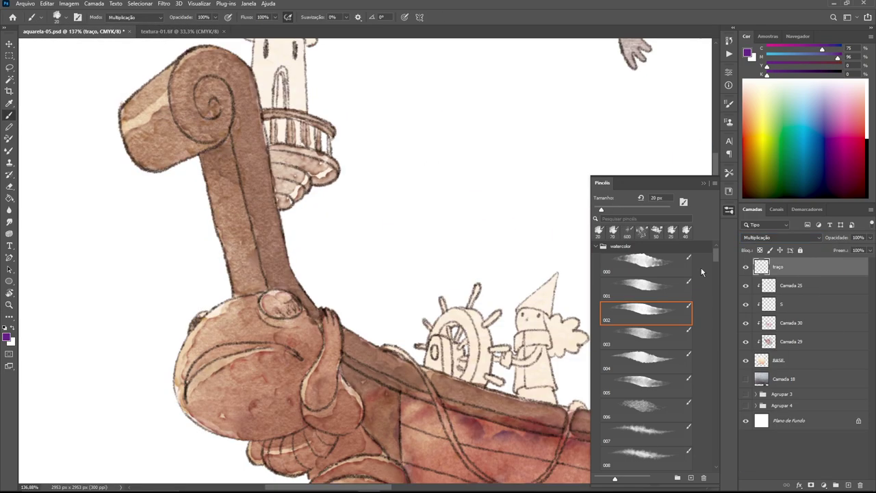
pyautogui.click(788, 304)
pyautogui.moveTo(345, 354); pyautogui.dragTo(229, 231)
pyautogui.moveTo(229, 231)
pyautogui.mouseDown()
pyautogui.moveTo(301, 267)
pyautogui.moveTo(510, 316)
pyautogui.moveTo(313, 224)
pyautogui.moveTo(384, 232)
pyautogui.moveTo(386, 309)
pyautogui.moveTo(363, 271)
pyautogui.moveTo(455, 255)
pyautogui.mouseUp()
pyautogui.press('z')
pyautogui.press('r')
# - Paint purple strokes along the figurehead's mouth, shrinking the brush to 10 px
pyautogui.press('z')
pyautogui.moveTo(466, 329); pyautogui.dragTo(308, 328)
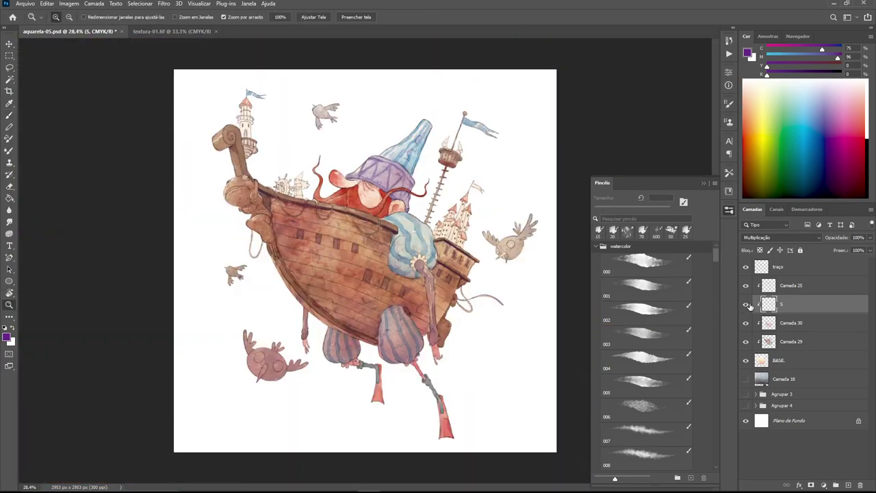
pyautogui.moveTo(342, 274); pyautogui.dragTo(548, 274)
pyautogui.moveTo(264, 291)
pyautogui.mouseDown()
pyautogui.moveTo(335, 241)
pyautogui.moveTo(462, 252)
pyautogui.mouseUp()
pyautogui.scroll(-3, 411, 260)
pyautogui.press('[')
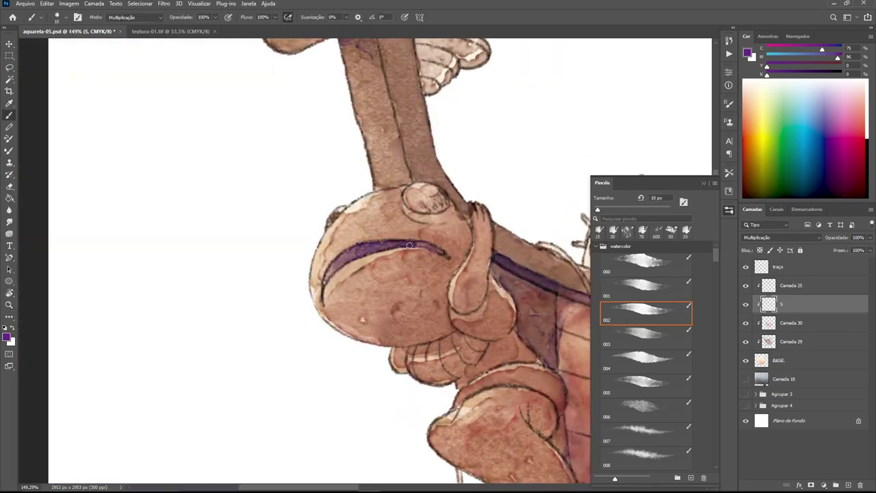
pyautogui.moveTo(410, 273)
pyautogui.mouseDown()
pyautogui.moveTo(436, 287)
pyautogui.moveTo(384, 196)
pyautogui.mouseUp()
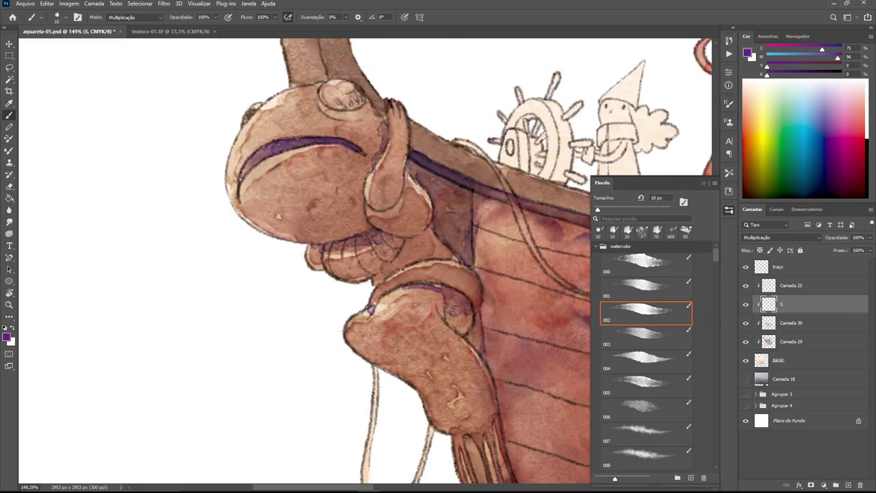
# - Fill a hull window with dark purple, then fit the whole image in view
pyautogui.press('z')
pyautogui.hotkey('ctrl', '0')
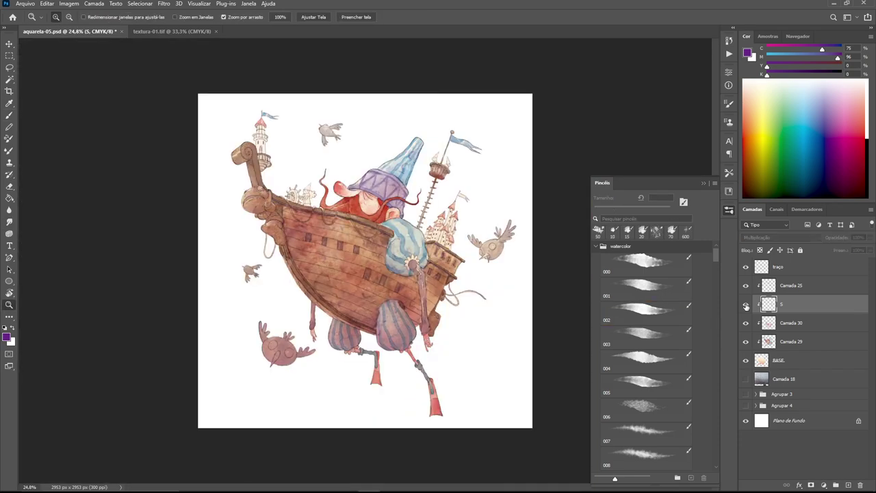
pyautogui.press('b')
pyautogui.moveTo(339, 279)
pyautogui.mouseDown()
pyautogui.moveTo(384, 280)
pyautogui.moveTo(411, 315)
pyautogui.mouseUp()
pyautogui.moveTo(381, 221); pyautogui.dragTo(363, 247)
pyautogui.moveTo(374, 195); pyautogui.dragTo(357, 250)
pyautogui.press('z')
pyautogui.hotkey('ctrl', '0')
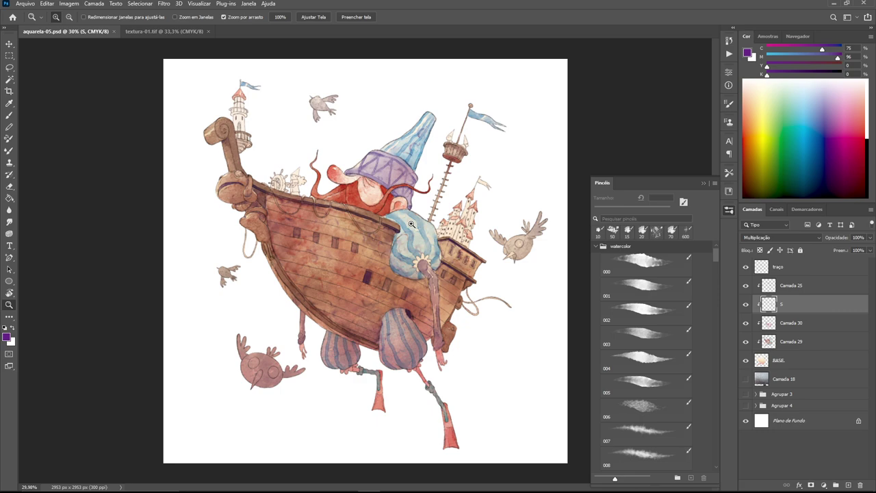
# - Paint two hull windows purple
pyautogui.moveTo(294, 233)
pyautogui.mouseDown()
pyautogui.moveTo(329, 232)
pyautogui.moveTo(315, 253)
pyautogui.mouseUp()
pyautogui.press('b')
pyautogui.moveTo(438, 239)
pyautogui.mouseDown()
pyautogui.moveTo(438, 281)
pyautogui.moveTo(288, 246)
pyautogui.mouseUp()
pyautogui.moveTo(397, 226)
pyautogui.mouseDown()
pyautogui.moveTo(394, 273)
pyautogui.moveTo(380, 255)
pyautogui.moveTo(413, 302)
pyautogui.mouseUp()
pyautogui.scroll(-2, 401, 229)
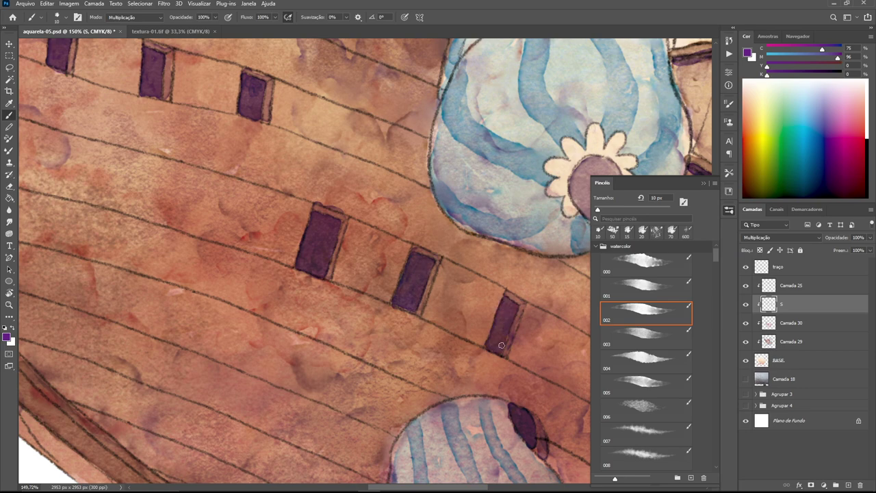
# - Fill the stern castle windows with dark purple
pyautogui.moveTo(503, 340); pyautogui.dragTo(469, 219)
pyautogui.moveTo(553, 273); pyautogui.dragTo(548, 301)
pyautogui.moveTo(419, 374); pyautogui.dragTo(309, 339)
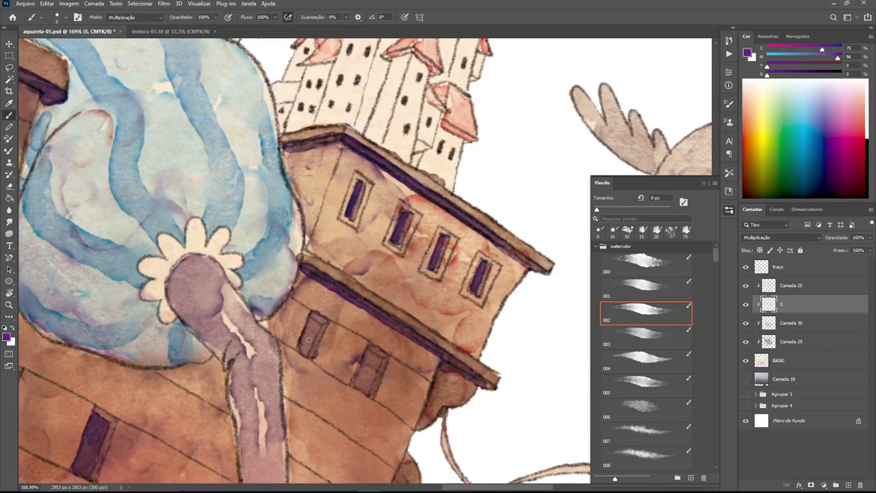
pyautogui.moveTo(356, 378)
pyautogui.mouseDown()
pyautogui.moveTo(370, 366)
pyautogui.moveTo(267, 205)
pyautogui.mouseUp()
# - Add purple shading on the bow carving, then zoom toward the ship's underside
pyautogui.moveTo(322, 398)
pyautogui.mouseDown()
pyautogui.moveTo(301, 290)
pyautogui.moveTo(342, 337)
pyautogui.mouseUp()
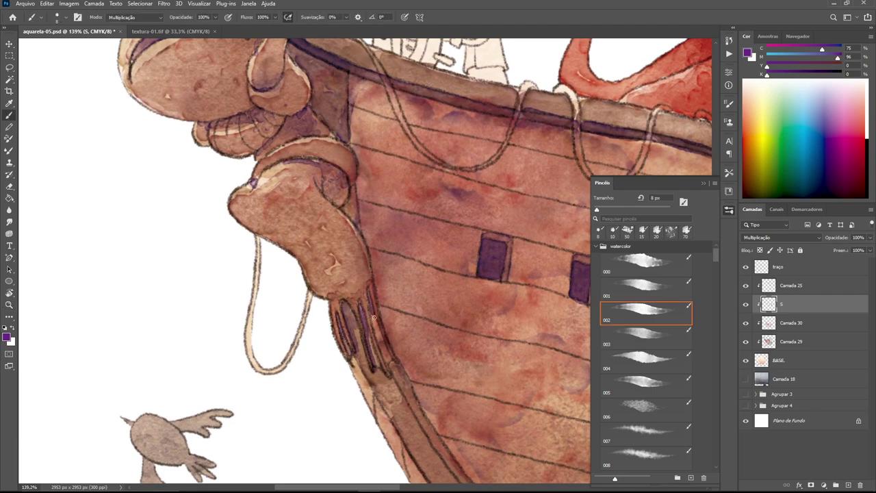
pyautogui.moveTo(409, 392); pyautogui.dragTo(346, 338)
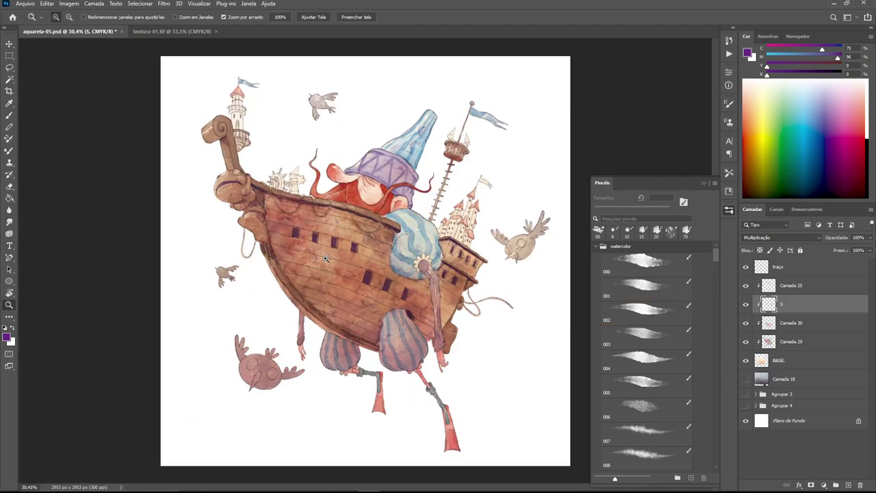
pyautogui.moveTo(326, 258); pyautogui.dragTo(369, 258)
pyautogui.press('b')
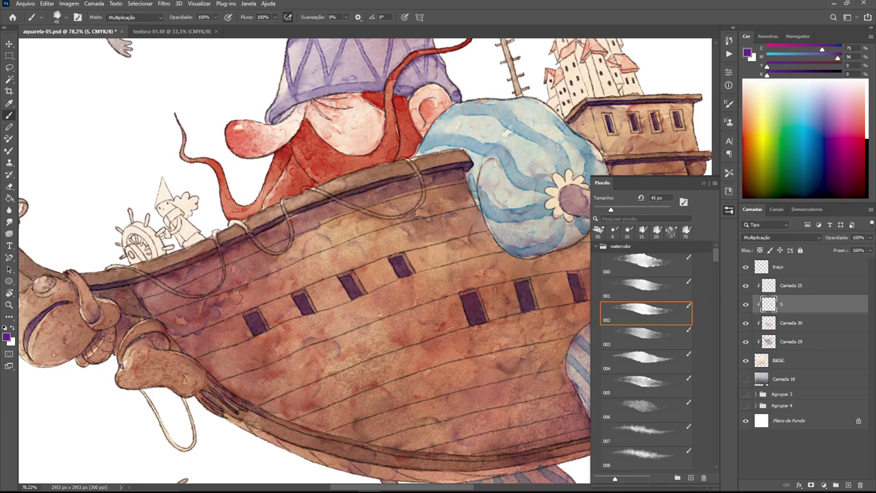
pyautogui.press('z')
pyautogui.moveTo(438, 237); pyautogui.dragTo(385, 237)
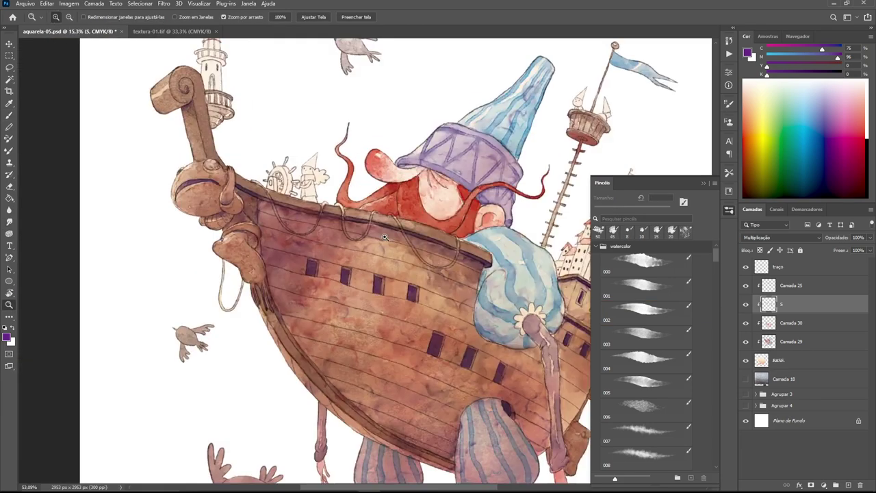
pyautogui.scroll(-5, 385, 237)
pyautogui.scroll(-5, 385, 236)
pyautogui.moveTo(356, 274); pyautogui.dragTo(397, 274)
# - Darken the shadows under the blue balloon and along its teal leg
pyautogui.press('b')
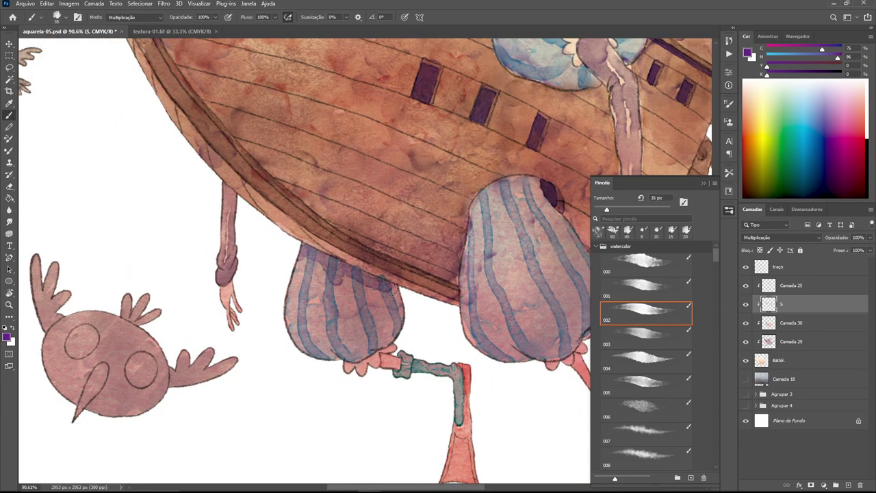
pyautogui.moveTo(333, 350)
pyautogui.mouseDown()
pyautogui.moveTo(350, 368)
pyautogui.moveTo(463, 389)
pyautogui.mouseUp()
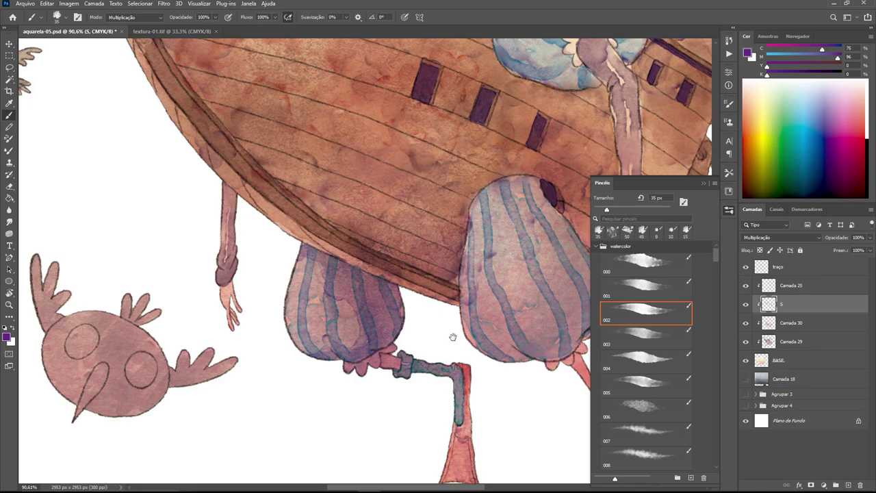
pyautogui.moveTo(453, 336); pyautogui.dragTo(391, 244)
pyautogui.moveTo(315, 179)
pyautogui.mouseDown()
pyautogui.moveTo(321, 255)
pyautogui.moveTo(363, 273)
pyautogui.mouseUp()
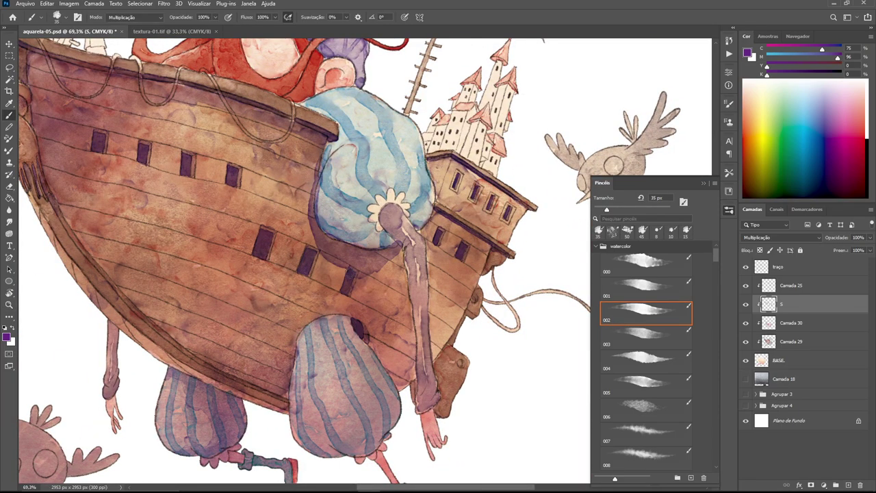
pyautogui.press('r')
pyautogui.moveTo(407, 236); pyautogui.dragTo(324, 209)
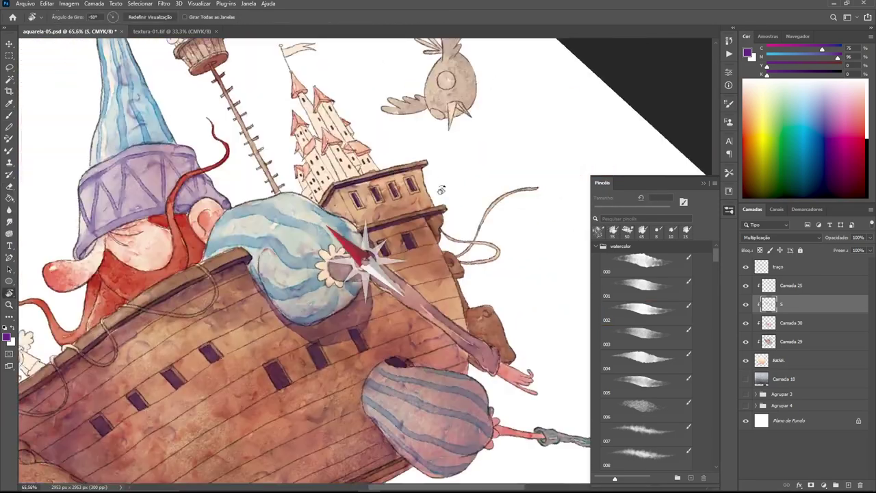
pyautogui.press('Escape')
pyautogui.press('z')
pyautogui.moveTo(425, 247); pyautogui.dragTo(398, 245)
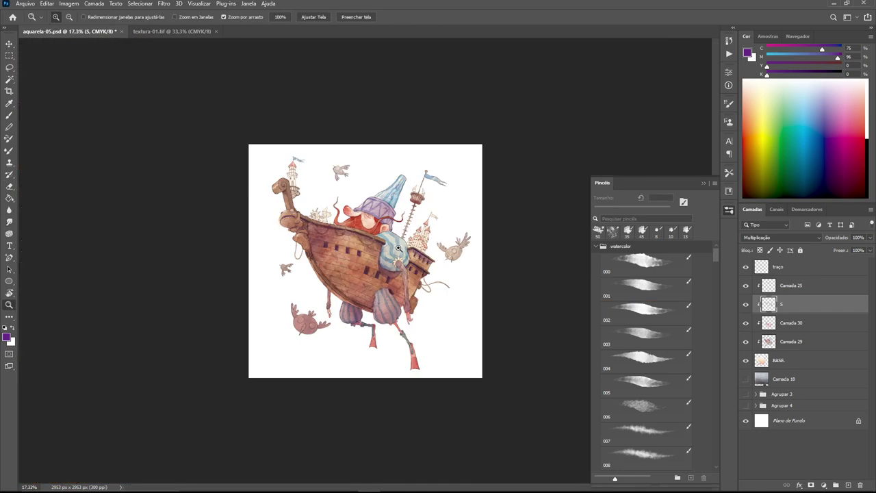
# - Shade the left striped balloon, the hull's bottom band and the right balloon's lower-left side
pyautogui.moveTo(404, 316); pyautogui.dragTo(269, 254)
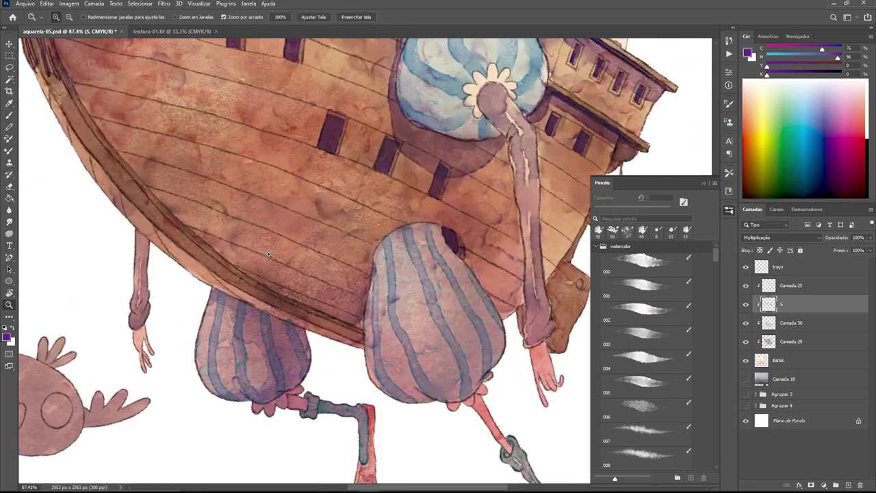
pyautogui.press('b')
pyautogui.moveTo(239, 311); pyautogui.dragTo(272, 330)
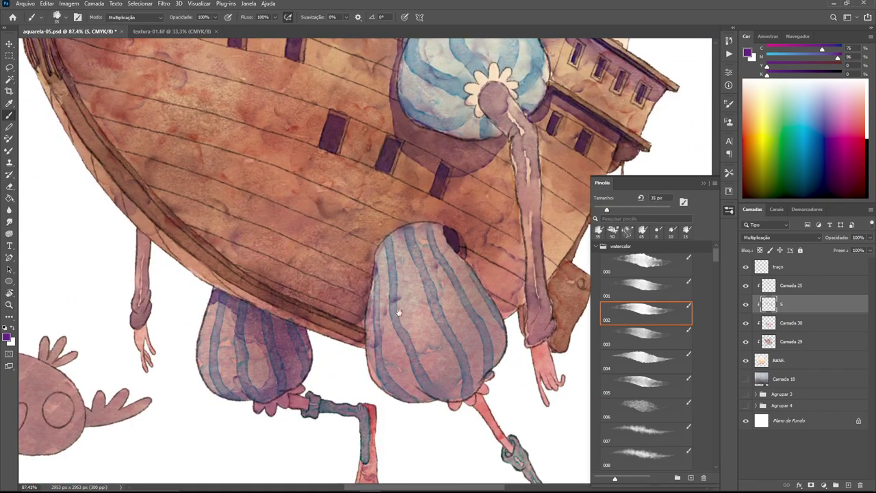
pyautogui.moveTo(365, 277); pyautogui.dragTo(410, 288)
pyautogui.moveTo(438, 377)
pyautogui.mouseDown()
pyautogui.moveTo(344, 401)
pyautogui.moveTo(254, 356)
pyautogui.moveTo(130, 260)
pyautogui.mouseUp()
pyautogui.moveTo(363, 230)
pyautogui.mouseDown()
pyautogui.moveTo(288, 274)
pyautogui.moveTo(392, 381)
pyautogui.moveTo(344, 233)
pyautogui.mouseUp()
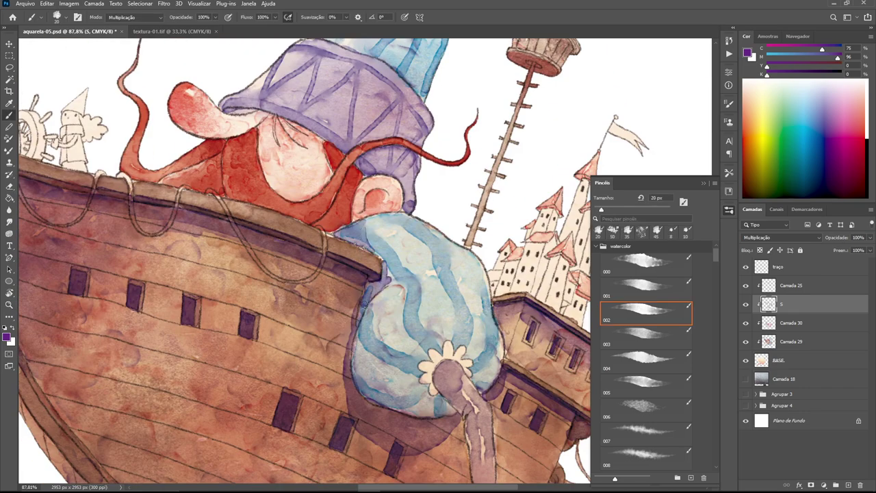
pyautogui.moveTo(390, 281); pyautogui.dragTo(349, 243)
pyautogui.moveTo(318, 287); pyautogui.dragTo(370, 349)
pyautogui.moveTo(311, 308)
pyautogui.mouseDown()
pyautogui.moveTo(384, 373)
pyautogui.moveTo(399, 327)
pyautogui.moveTo(446, 324)
pyautogui.mouseUp()
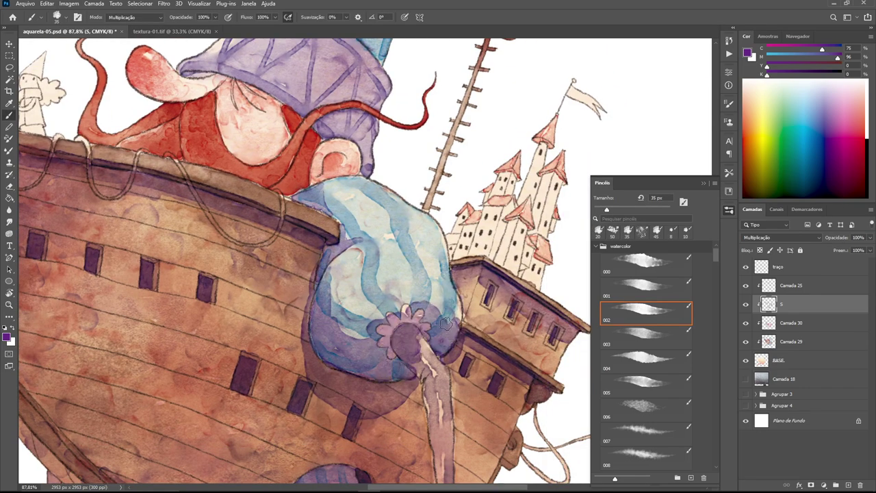
# - Zoom out to fit the whole canvas and review the balloon shading
pyautogui.moveTo(383, 276); pyautogui.dragTo(356, 191)
pyautogui.press('e')
pyautogui.press('b')
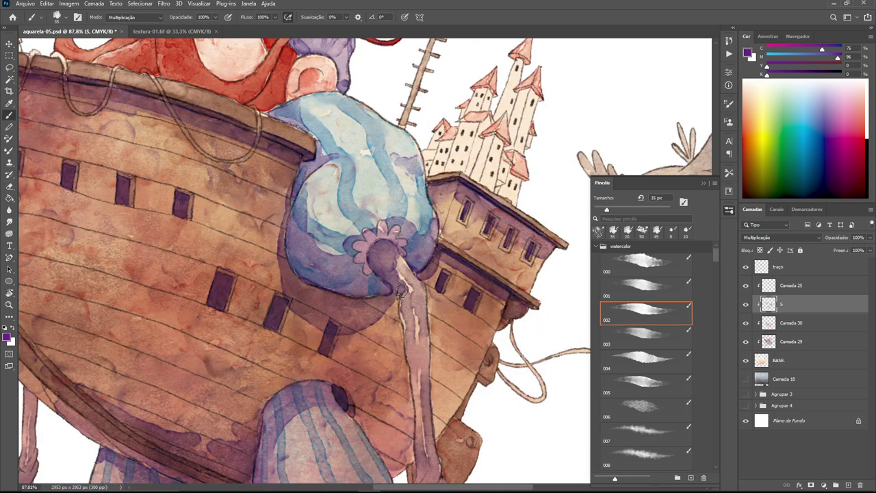
pyautogui.scroll(-4, 411, 328)
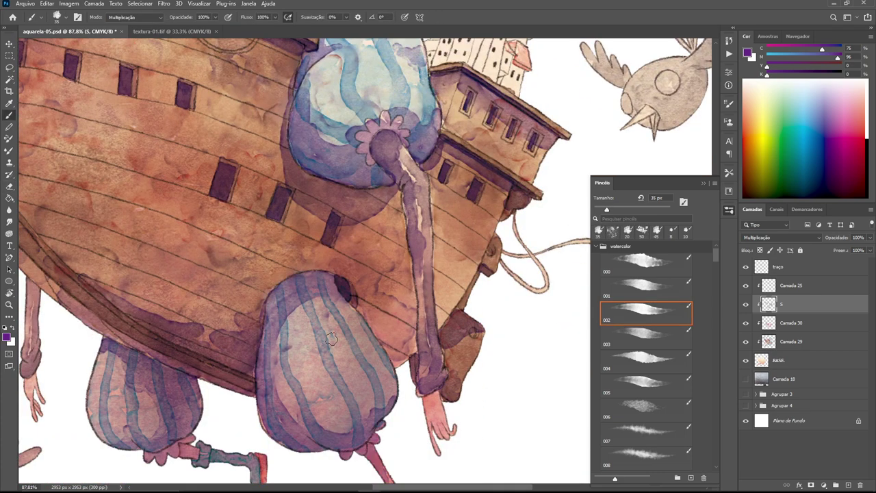
pyautogui.hotkey('ctrl', '-')
pyautogui.press('z')
pyautogui.hotkey('ctrl', '0')
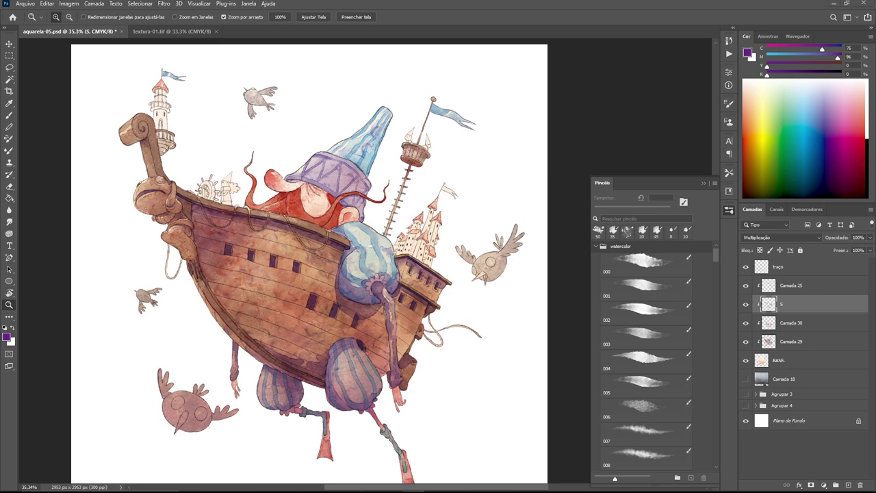
pyautogui.press('b')
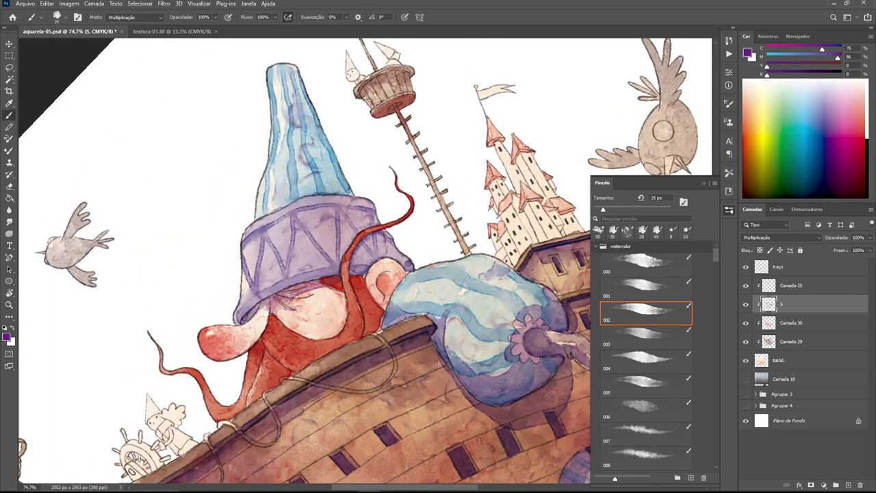
pyautogui.moveTo(370, 281); pyautogui.dragTo(333, 216)
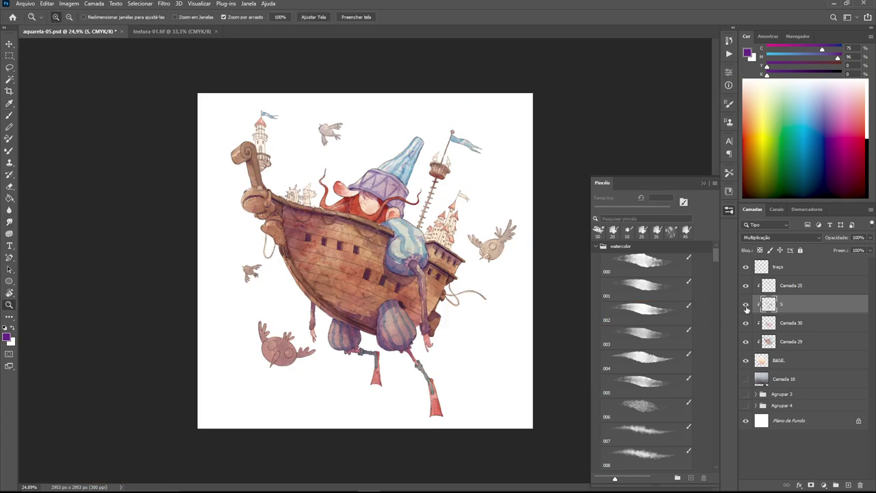
# - Soften the lower ship's purple shading, alternating the Smudge tool (25% strength) and Brush
pyautogui.moveTo(401, 323)
pyautogui.mouseDown()
pyautogui.moveTo(395, 233)
pyautogui.moveTo(259, 318)
pyautogui.mouseUp()
pyautogui.scroll(3, 395, 233)
pyautogui.press('r')
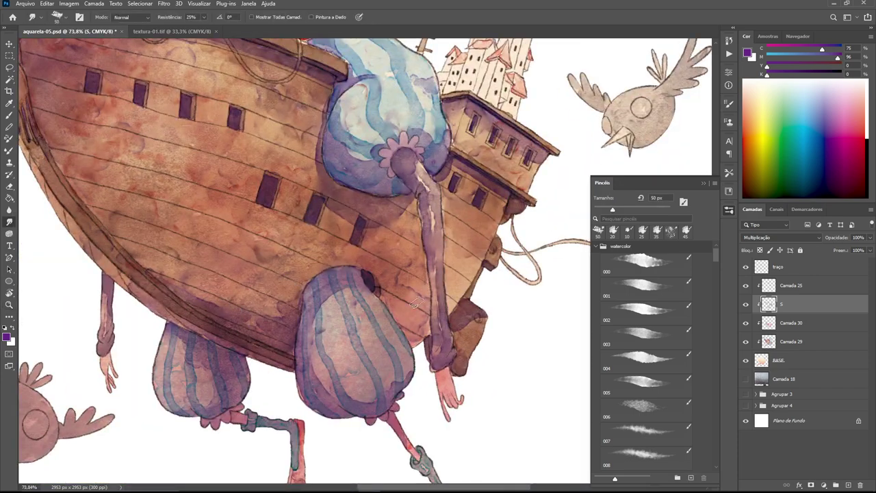
pyautogui.press('b')
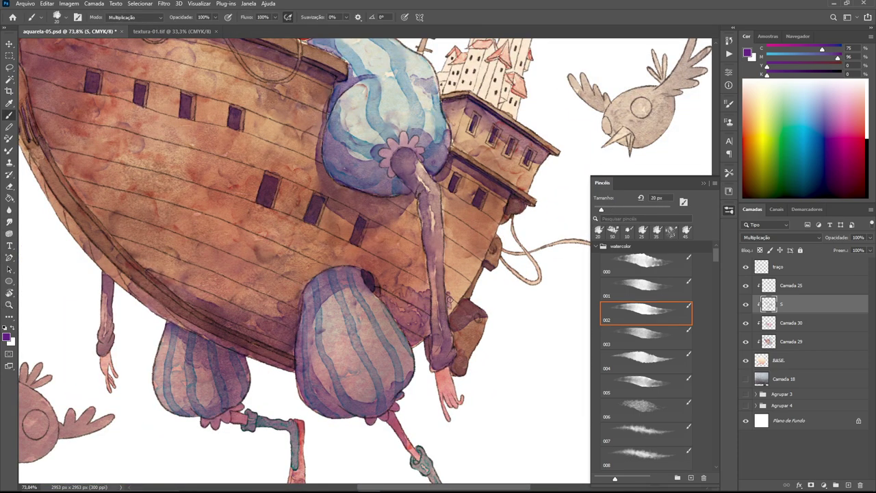
pyautogui.press('r')
pyautogui.scroll(-3, 356, 281)
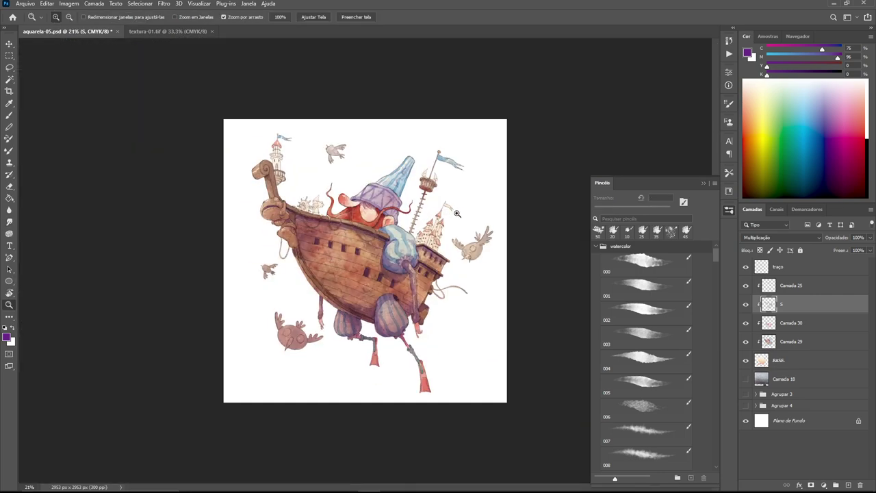
pyautogui.moveTo(470, 193); pyautogui.dragTo(347, 243)
pyautogui.press('b')
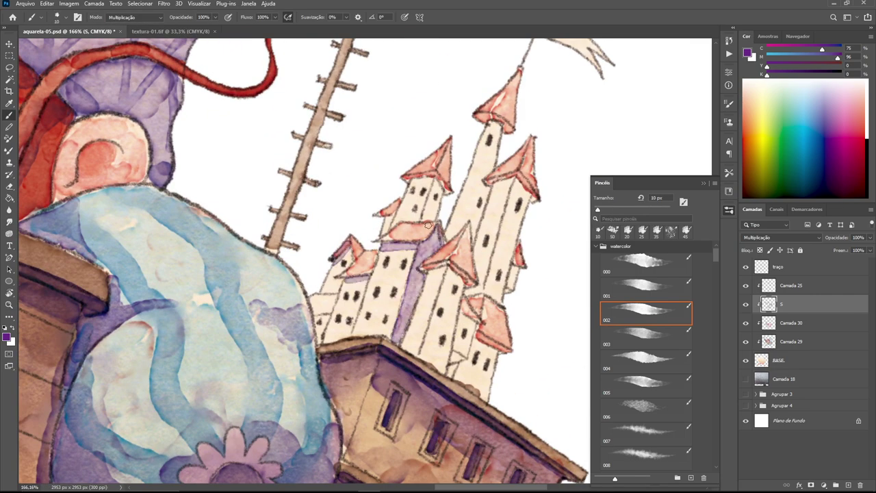
# - Paint purple shading down the front faces of two castle towers
pyautogui.moveTo(469, 267); pyautogui.dragTo(436, 368)
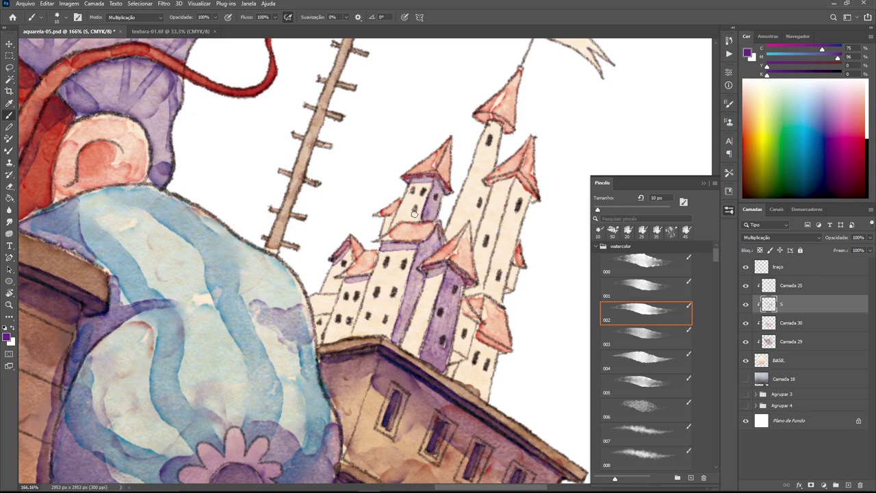
pyautogui.moveTo(431, 217); pyautogui.dragTo(455, 191)
pyautogui.moveTo(503, 272); pyautogui.dragTo(472, 370)
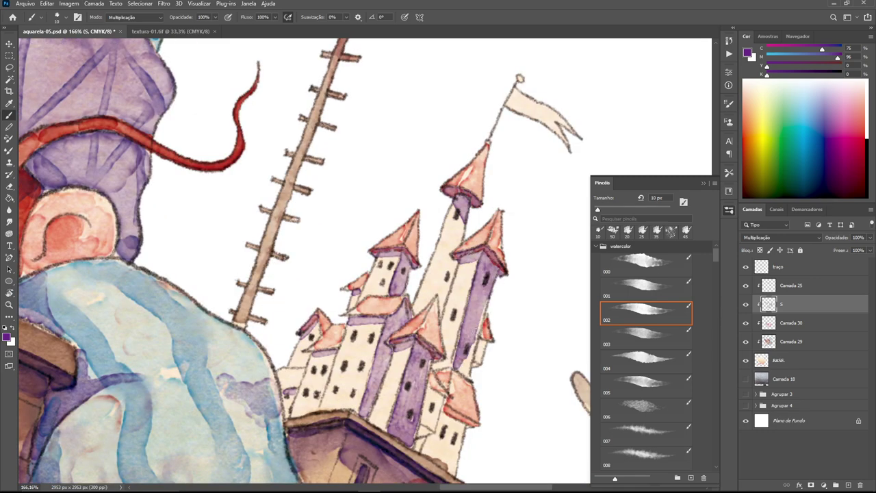
pyautogui.scroll(-3, 388, 344)
pyautogui.scroll(-3, 426, 312)
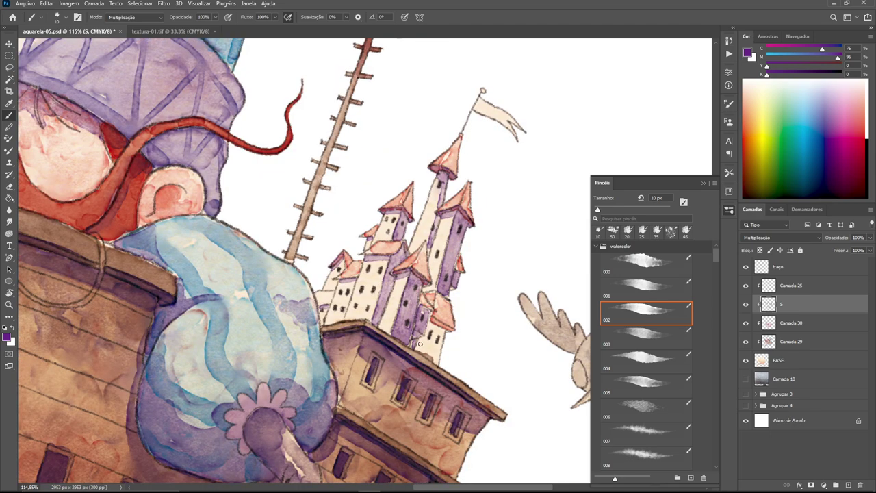
# - Zoom out to check, then move the view over the mast, hull and deck
pyautogui.press('z')
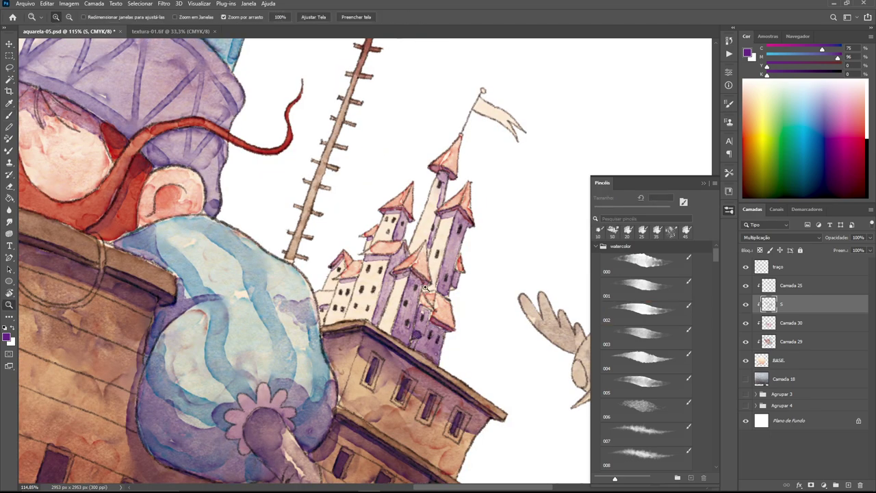
pyautogui.scroll(-5, 463, 194)
pyautogui.scroll(4, 443, 190)
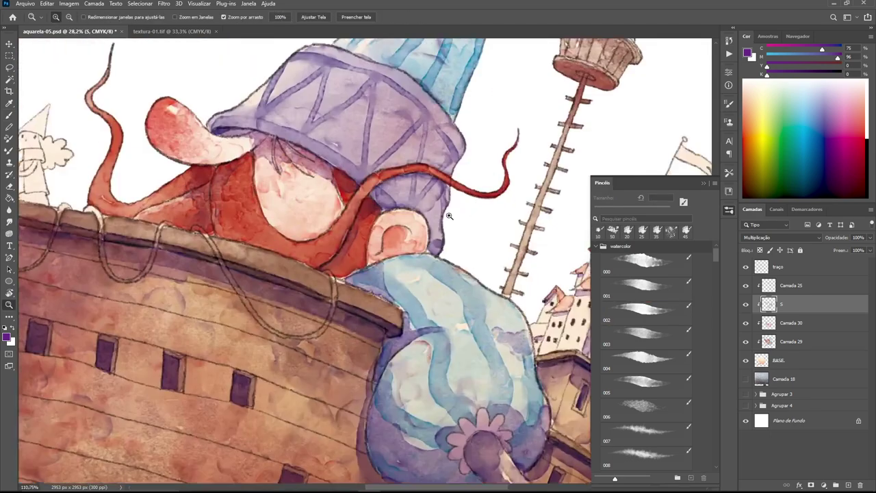
pyautogui.scroll(2, 479, 218)
pyautogui.press('b')
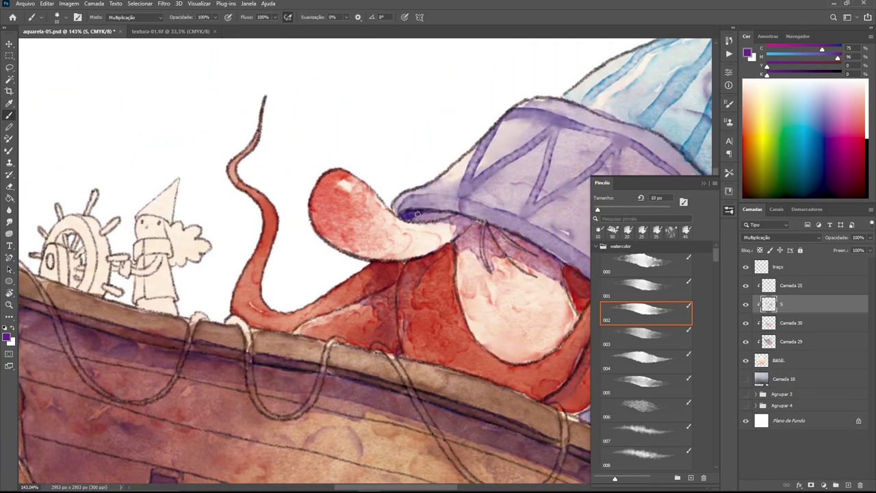
pyautogui.moveTo(482, 219); pyautogui.dragTo(472, 196)
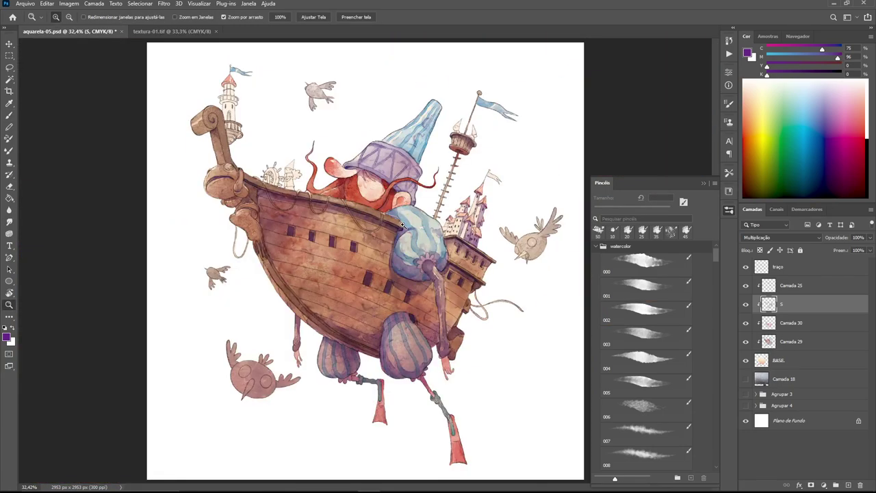
pyautogui.moveTo(514, 135); pyautogui.dragTo(268, 180)
pyautogui.moveTo(278, 369)
pyautogui.mouseDown()
pyautogui.moveTo(359, 211)
pyautogui.moveTo(647, 331)
pyautogui.mouseUp()
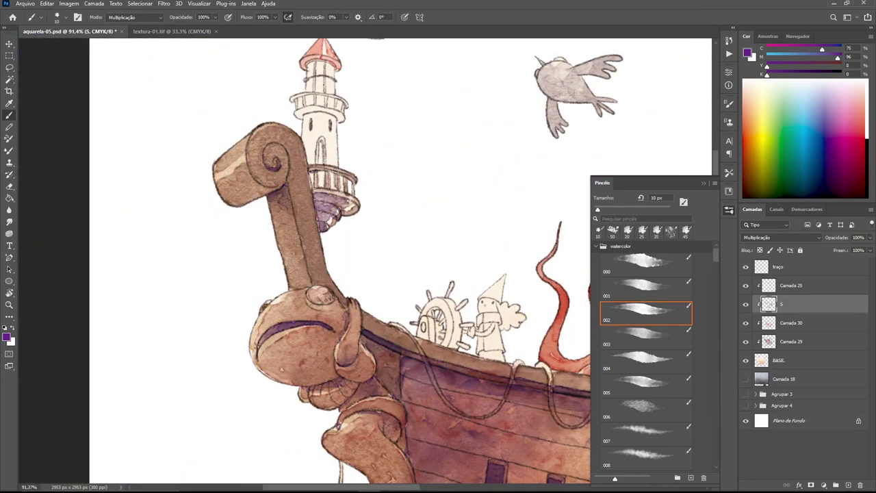
# - Darken the dangling arm's sleeve with the 15 px Multiply brush, then save
pyautogui.press('z')
pyautogui.moveTo(309, 169); pyautogui.dragTo(422, 177)
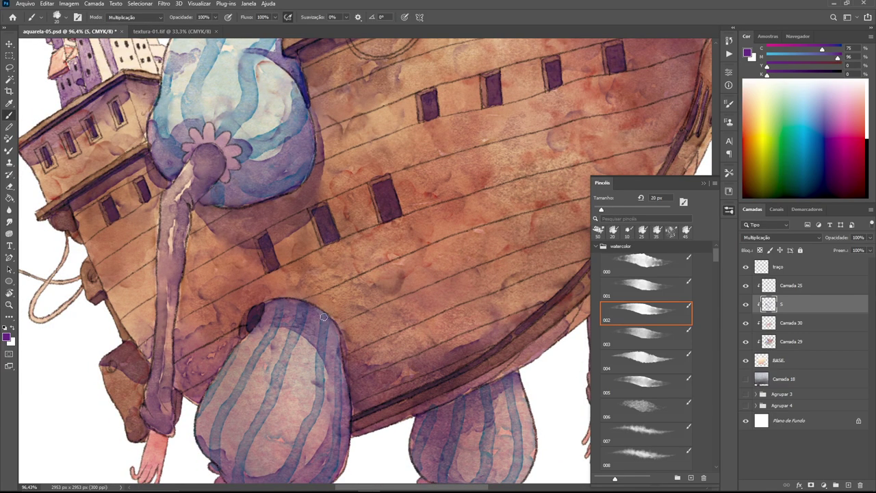
pyautogui.moveTo(245, 346); pyautogui.dragTo(183, 168)
pyautogui.hotkey('ctrl', '0')
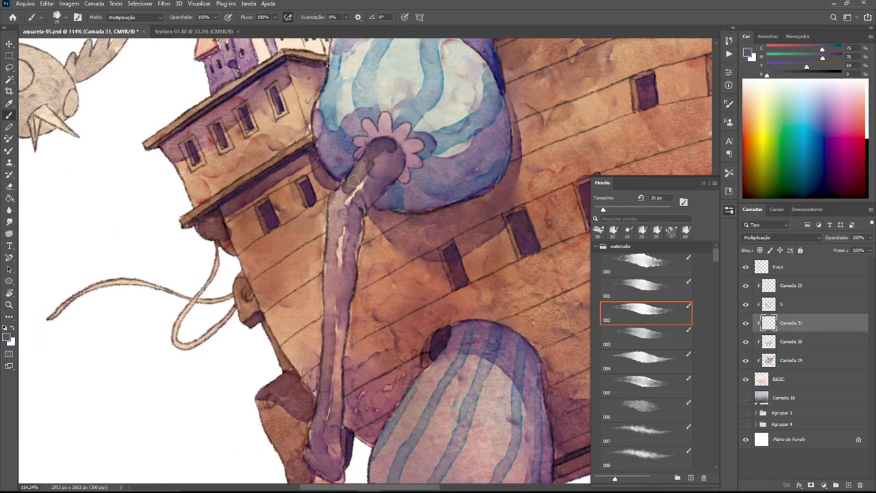
pyautogui.moveTo(352, 180); pyautogui.dragTo(388, 178)
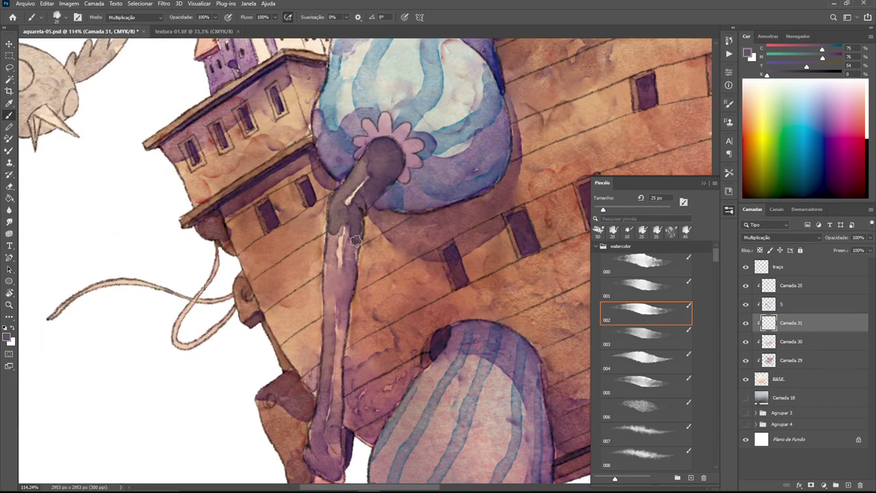
pyautogui.moveTo(333, 231); pyautogui.dragTo(330, 367)
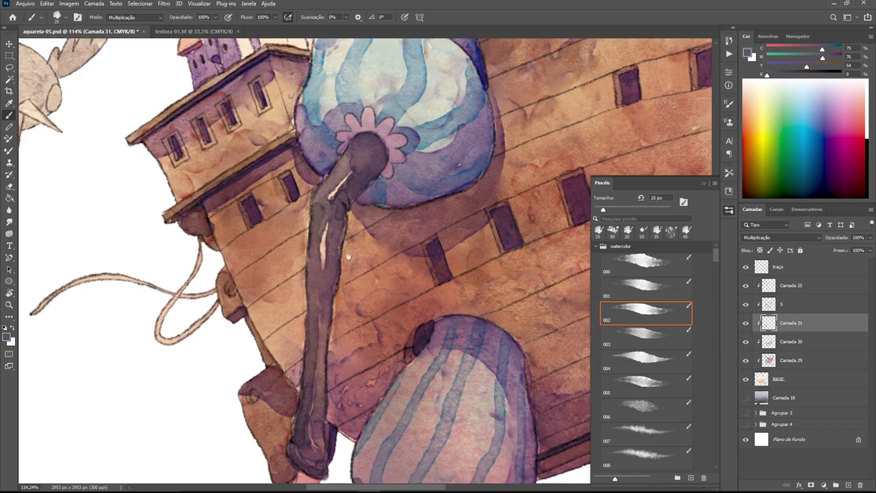
pyautogui.moveTo(418, 168); pyautogui.dragTo(408, 250)
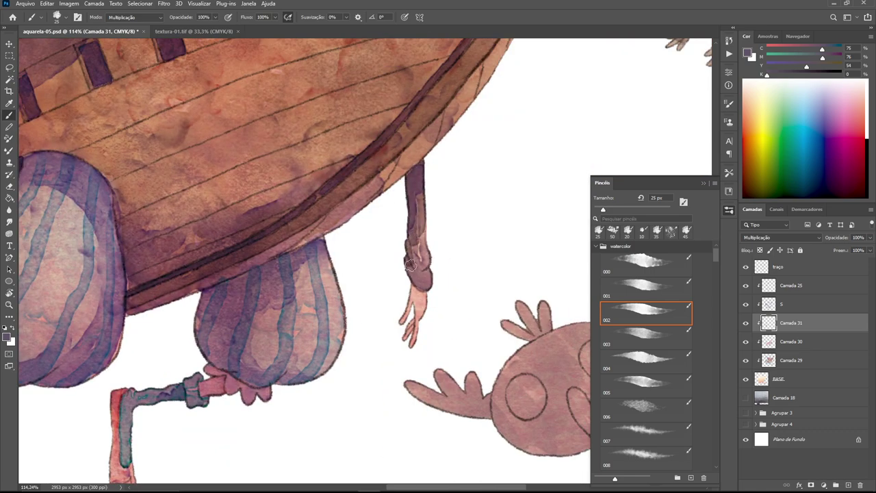
pyautogui.hotkey('ctrl', 's')
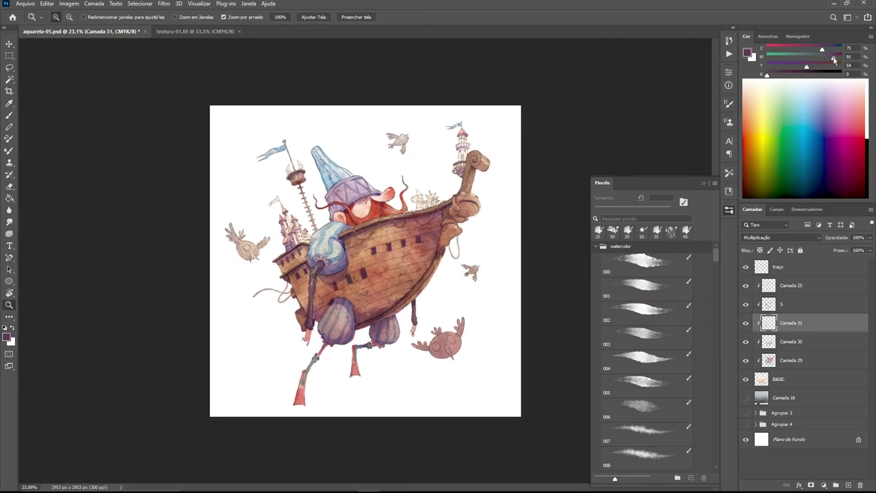
# - Deepen the dark windows on the ship's stern tower
pyautogui.moveTo(274, 274); pyautogui.dragTo(294, 274)
pyautogui.press('b')
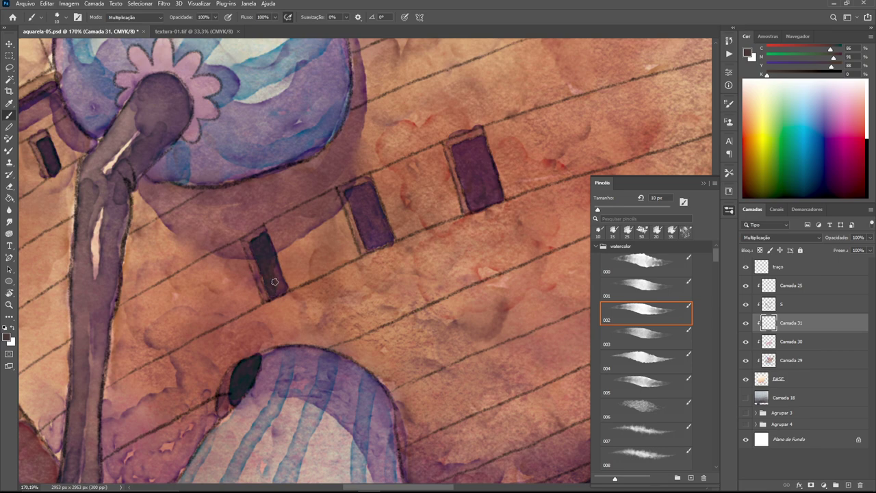
pyautogui.moveTo(274, 282); pyautogui.dragTo(279, 293)
pyautogui.moveTo(356, 189)
pyautogui.mouseDown()
pyautogui.moveTo(235, 231)
pyautogui.moveTo(257, 291)
pyautogui.mouseUp()
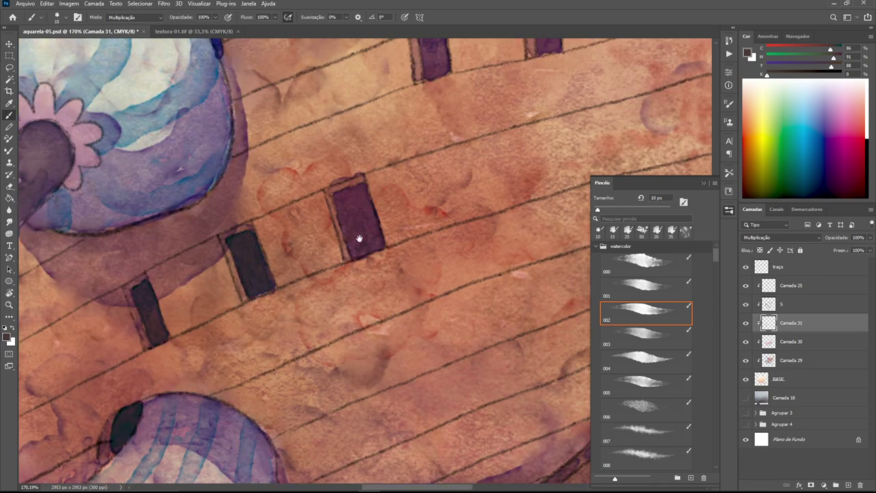
pyautogui.moveTo(358, 235); pyautogui.dragTo(270, 263)
# - Deepen the hull windows along the ship to near-black purple on Camada 31
pyautogui.moveTo(254, 225); pyautogui.dragTo(287, 284)
pyautogui.moveTo(360, 177); pyautogui.dragTo(364, 269)
pyautogui.moveTo(236, 195); pyautogui.dragTo(234, 226)
pyautogui.moveTo(350, 197); pyautogui.dragTo(359, 168)
pyautogui.moveTo(462, 144)
pyautogui.mouseDown()
pyautogui.moveTo(339, 209)
pyautogui.moveTo(328, 243)
pyautogui.mouseUp()
pyautogui.moveTo(435, 184); pyautogui.dragTo(337, 211)
pyautogui.hotkey('ctrl', '0')
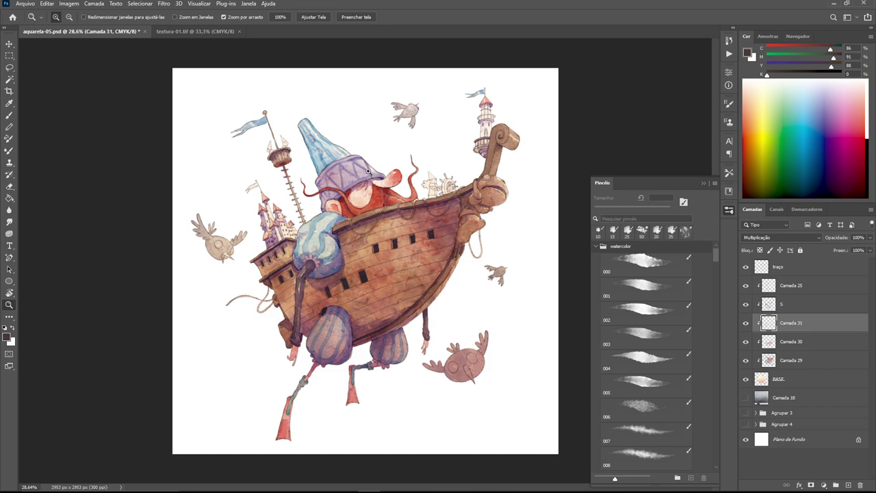
pyautogui.keyDown('alt'); pyautogui.scroll(-3, 354, 192); pyautogui.keyUp('alt')
pyautogui.click(787, 304)
pyautogui.keyDown('alt'); pyautogui.scroll(5, 347, 221); pyautogui.keyUp('alt')
# - Deepen the purple wash on the wizard's hat brim and smudge it
pyautogui.press(']')
pyautogui.press(']')
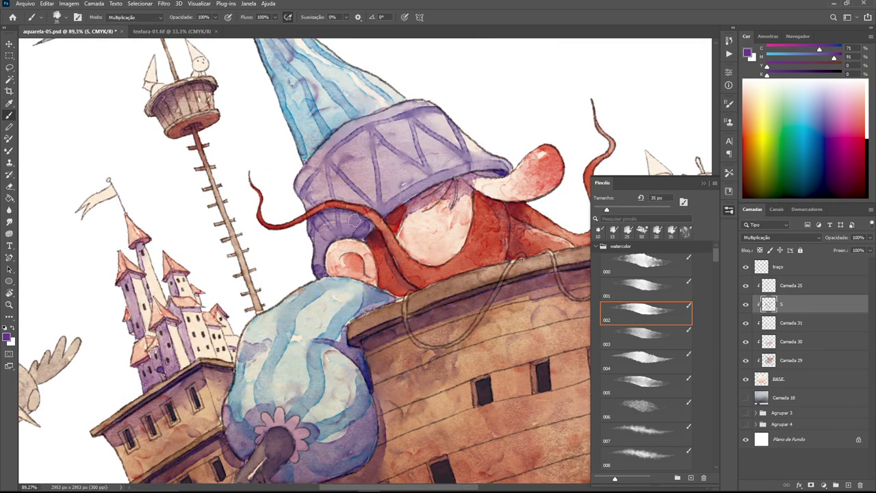
pyautogui.moveTo(354, 219); pyautogui.dragTo(381, 209)
pyautogui.press('r')
pyautogui.hotkey('ctrl', '0')
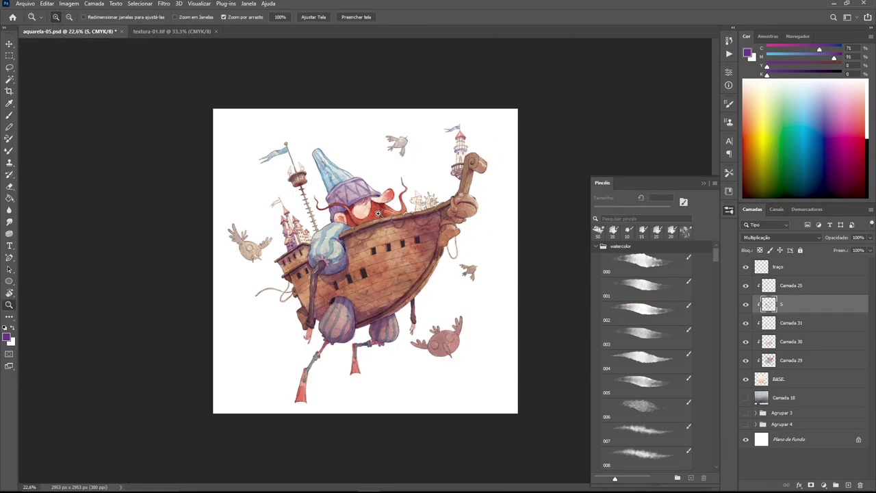
pyautogui.keyDown('alt'); pyautogui.scroll(4, 278, 254); pyautogui.keyUp('alt')
pyautogui.keyDown('alt'); pyautogui.scroll(1, 279, 253); pyautogui.keyUp('alt')
pyautogui.press('b')
pyautogui.scroll(-3, 278, 253)
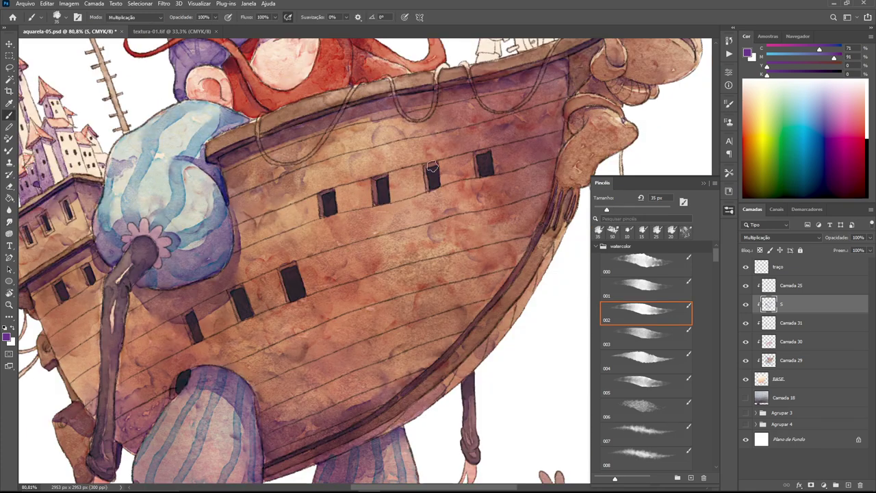
pyautogui.press('[')
pyautogui.press('[')
pyautogui.scroll(3, 438, 207)
pyautogui.hscroll(6, 411, 191)
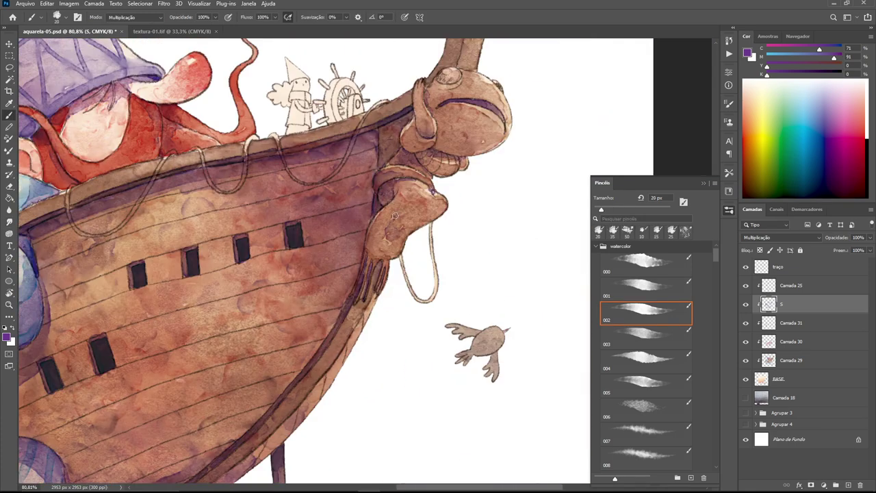
# - Erase stray paint along the ship's hull on the Camada 29 layer
pyautogui.hotkey('ctrl', '0')
pyautogui.keyDown('alt'); pyautogui.scroll(5, 418, 190); pyautogui.keyUp('alt')
pyautogui.press('e')
pyautogui.hotkey('alt', '[')
pyautogui.hotkey('alt', '[')
pyautogui.hotkey('alt', '[')
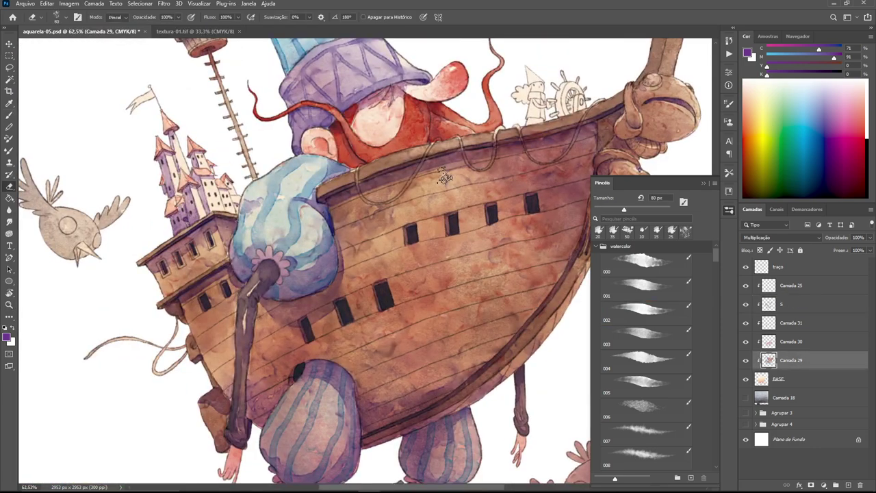
pyautogui.moveTo(434, 210)
pyautogui.mouseDown()
pyautogui.moveTo(400, 246)
pyautogui.moveTo(490, 193)
pyautogui.moveTo(479, 208)
pyautogui.moveTo(323, 212)
pyautogui.mouseUp()
pyautogui.press('z')
# - Add new layer Camada 32 and size the brush for the figurehead's dark eye
pyautogui.hotkey('ctrl', 'shift', 'alt', 'n')
pyautogui.press('b')
pyautogui.press('[')
pyautogui.hotkey('ctrl', '0')
pyautogui.scroll(5, 465, 175)
pyautogui.press(',')
pyautogui.press(',')
pyautogui.scroll(-2, 465, 174)
pyautogui.hscroll(-2, 466, 174)
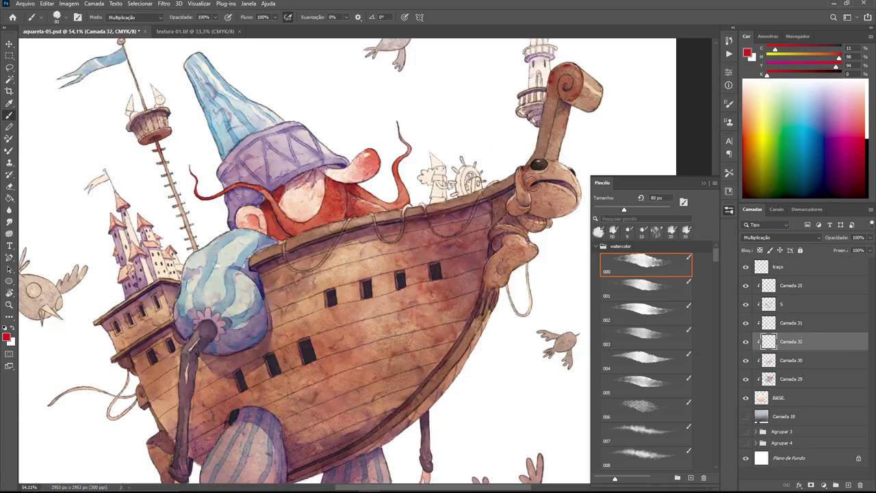
# - Reframe the illustration on the crow's nest and save the file
pyautogui.scroll(-2, 363, 203)
pyautogui.hscroll(-2, 363, 203)
pyautogui.hotkey('ctrl', '0')
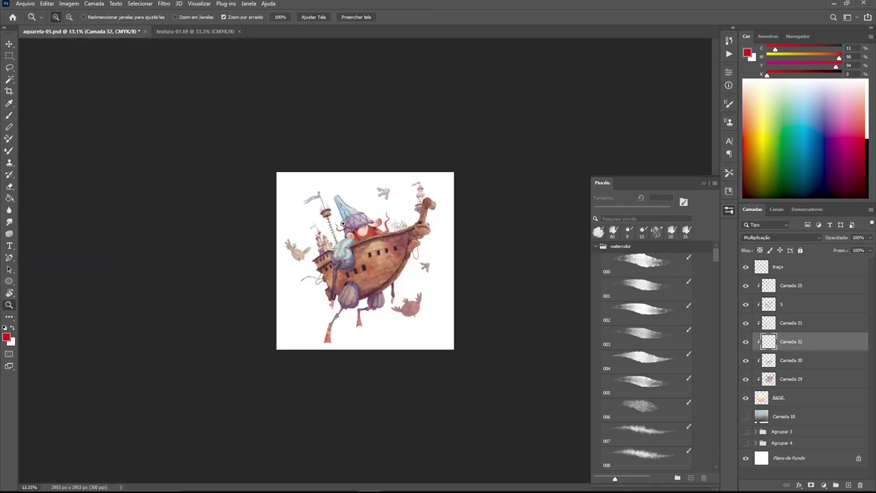
pyautogui.scroll(5, 329, 198)
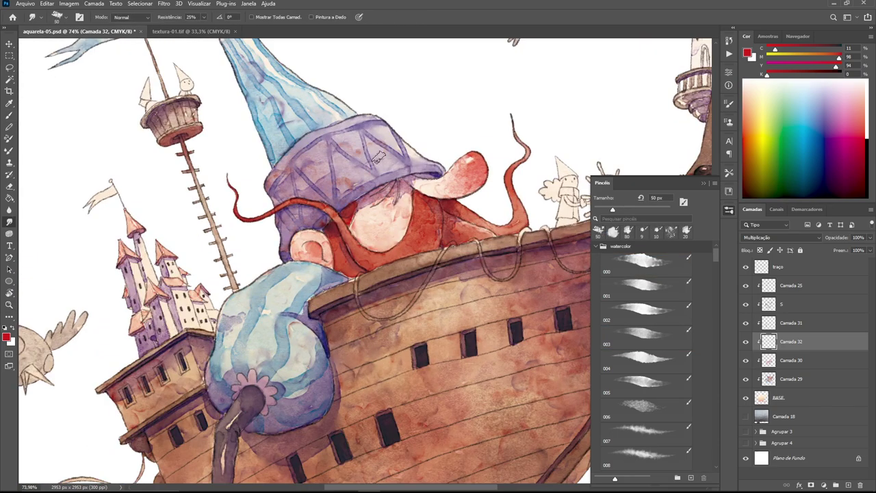
pyautogui.press('z')
pyautogui.moveTo(384, 218); pyautogui.dragTo(415, 218)
pyautogui.hotkey('ctrl', 's')
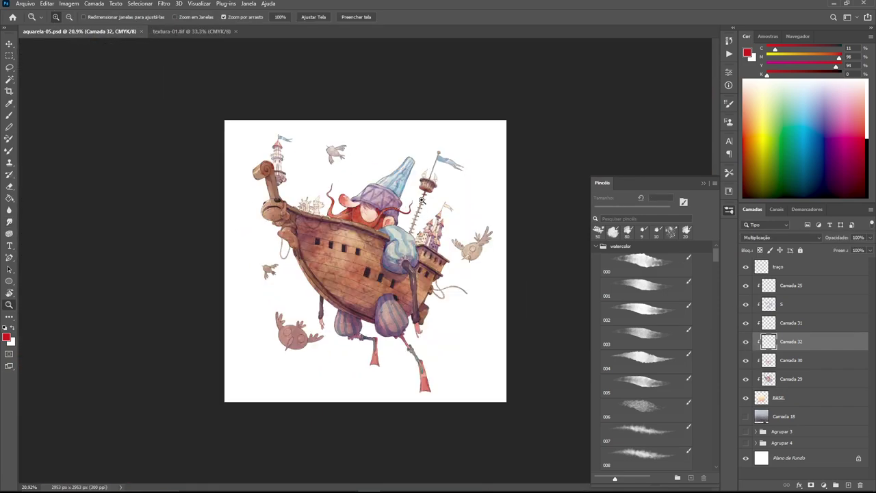
# - Paint the crow's-nest figures' pointed hats red on Camada 33
pyautogui.moveTo(427, 183); pyautogui.dragTo(479, 183)
pyautogui.press('b')
pyautogui.moveTo(479, 93); pyautogui.dragTo(452, 137)
pyautogui.moveTo(501, 68)
pyautogui.mouseDown()
pyautogui.moveTo(510, 137)
pyautogui.moveTo(506, 123)
pyautogui.mouseUp()
pyautogui.click(729, 209)
# - Finish the second red hat and add a pink cheek to the helmsman
pyautogui.click(647, 312)
pyautogui.scroll(-5, 359, 70)
pyautogui.scroll(4, 310, 296)
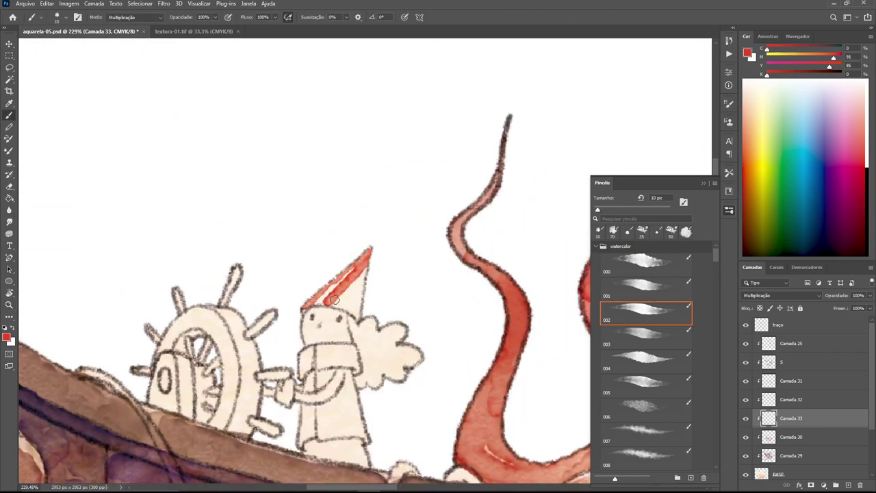
pyautogui.scroll(-5, 356, 273)
pyautogui.scroll(5, 369, 260)
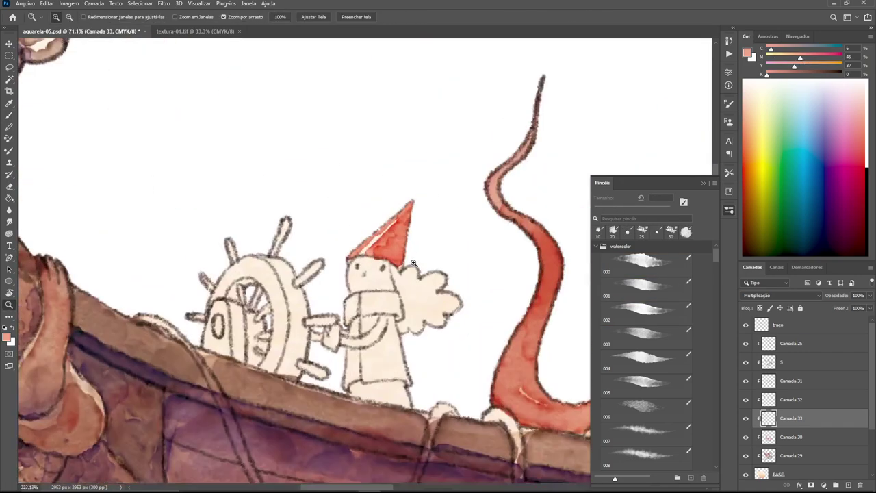
pyautogui.moveTo(355, 263); pyautogui.dragTo(373, 269)
pyautogui.scroll(-5, 323, 323)
pyautogui.scroll(5, 349, 192)
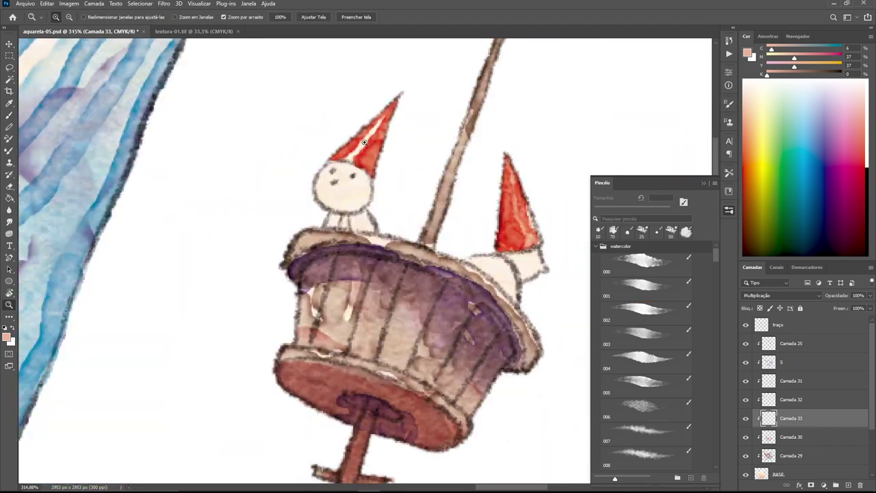
# - Paint the face of the figure atop the mast brown
pyautogui.keyDown('alt'); pyautogui.click(339, 175); pyautogui.keyUp('alt')
pyautogui.moveTo(322, 178)
pyautogui.mouseDown()
pyautogui.moveTo(342, 195)
pyautogui.moveTo(354, 191)
pyautogui.mouseUp()
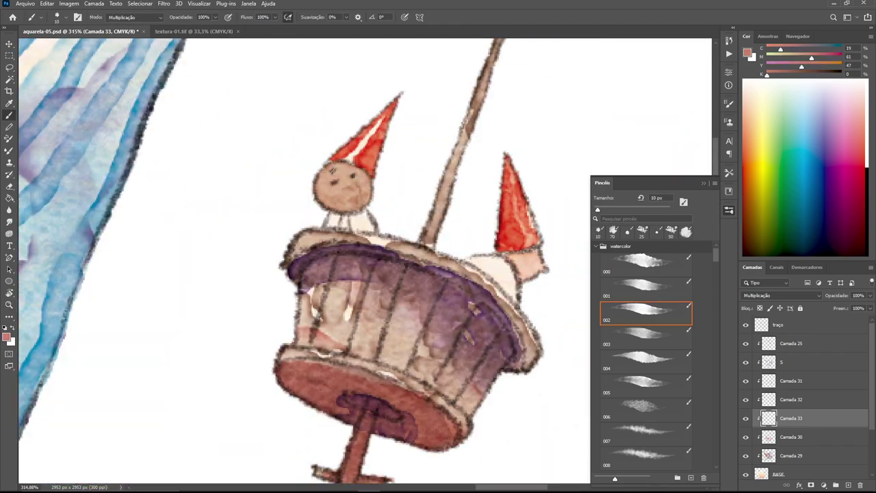
pyautogui.scroll(-5, 540, 251)
pyautogui.scroll(4, 293, 258)
# - Paint the helmsman's hair golden yellow with a 15 px brush
pyautogui.click(765, 174)
pyautogui.moveTo(321, 268)
pyautogui.mouseDown()
pyautogui.moveTo(363, 291)
pyautogui.moveTo(373, 315)
pyautogui.mouseUp()
pyautogui.hotkey('ctrl', 'z')
pyautogui.press(']')
pyautogui.moveTo(329, 294); pyautogui.dragTo(322, 271)
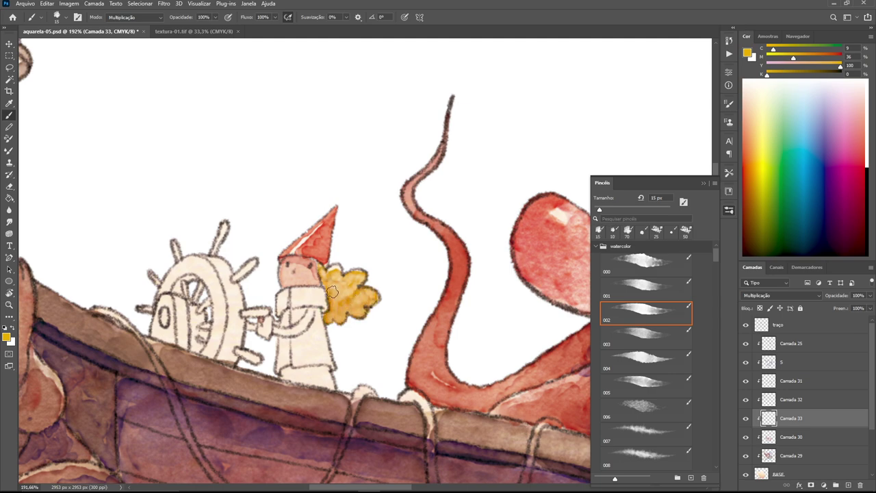
pyautogui.press('z')
pyautogui.hotkey('ctrl', '0')
pyautogui.scroll(5, 275, 167)
# - Paint the ship's wheel brown and darken its rim, spokes and hub
pyautogui.click(647, 313)
pyautogui.moveTo(246, 219); pyautogui.dragTo(212, 270)
pyautogui.moveTo(212, 236)
pyautogui.mouseDown()
pyautogui.moveTo(280, 158)
pyautogui.moveTo(253, 240)
pyautogui.moveTo(274, 281)
pyautogui.moveTo(343, 236)
pyautogui.moveTo(329, 294)
pyautogui.moveTo(205, 218)
pyautogui.mouseUp()
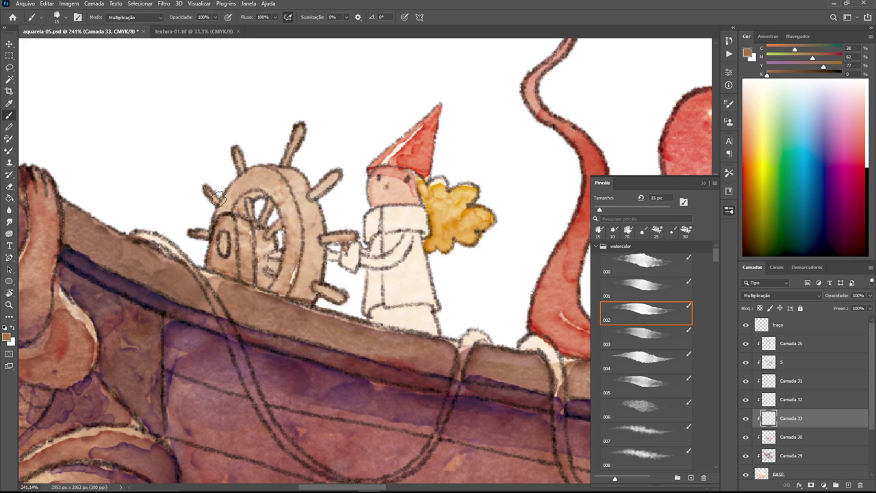
pyautogui.moveTo(299, 170)
pyautogui.mouseDown()
pyautogui.moveTo(226, 209)
pyautogui.moveTo(246, 205)
pyautogui.moveTo(315, 288)
pyautogui.moveTo(244, 225)
pyautogui.mouseUp()
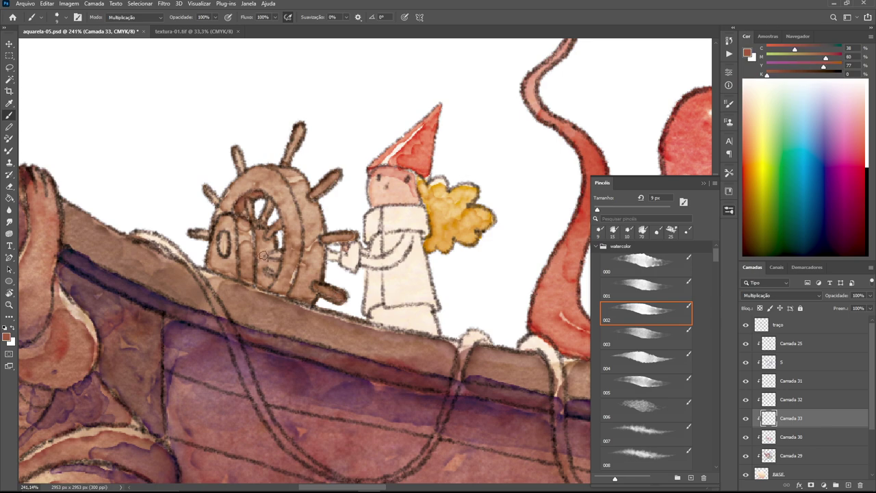
pyautogui.hotkey('ctrl', '0')
pyautogui.scroll(5, 272, 262)
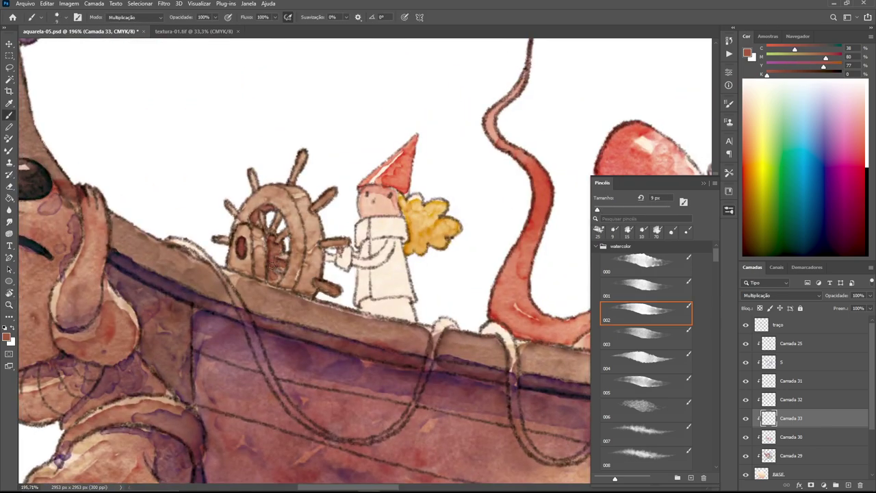
pyautogui.hotkey('ctrl', '0')
pyautogui.scroll(5, 312, 274)
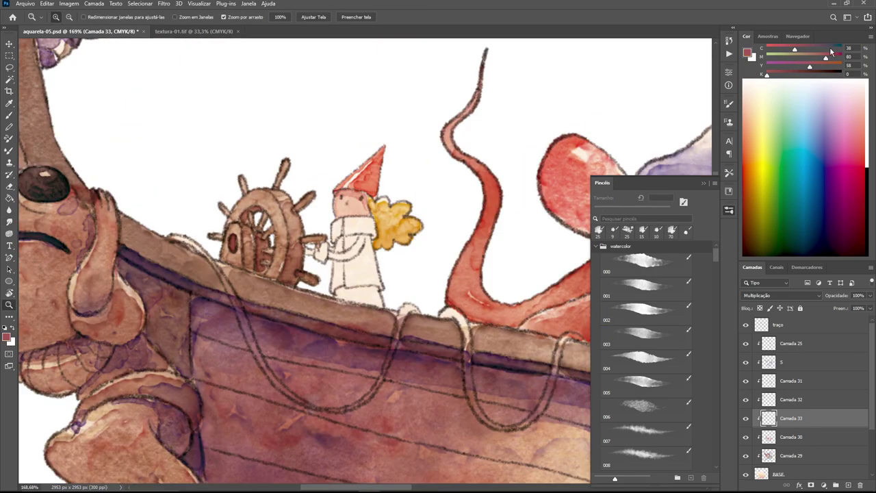
pyautogui.scroll(2, 312, 273)
# - Give the helmsman a dark purple coat, blue-grey collar and dark boots
pyautogui.click(312, 274)
pyautogui.moveTo(269, 274)
pyautogui.mouseDown()
pyautogui.moveTo(339, 270)
pyautogui.moveTo(329, 315)
pyautogui.moveTo(363, 322)
pyautogui.moveTo(328, 257)
pyautogui.moveTo(335, 295)
pyautogui.moveTo(269, 274)
pyautogui.mouseUp()
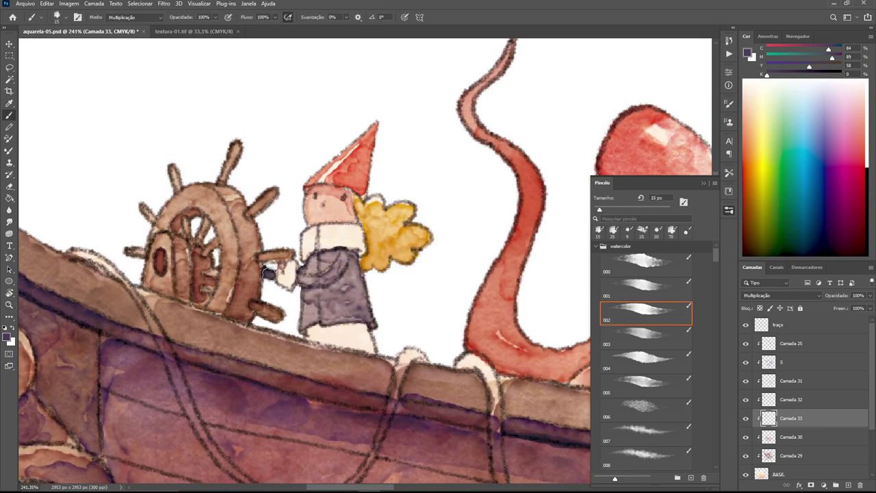
pyautogui.moveTo(302, 234)
pyautogui.mouseDown()
pyautogui.moveTo(313, 245)
pyautogui.moveTo(357, 245)
pyautogui.mouseUp()
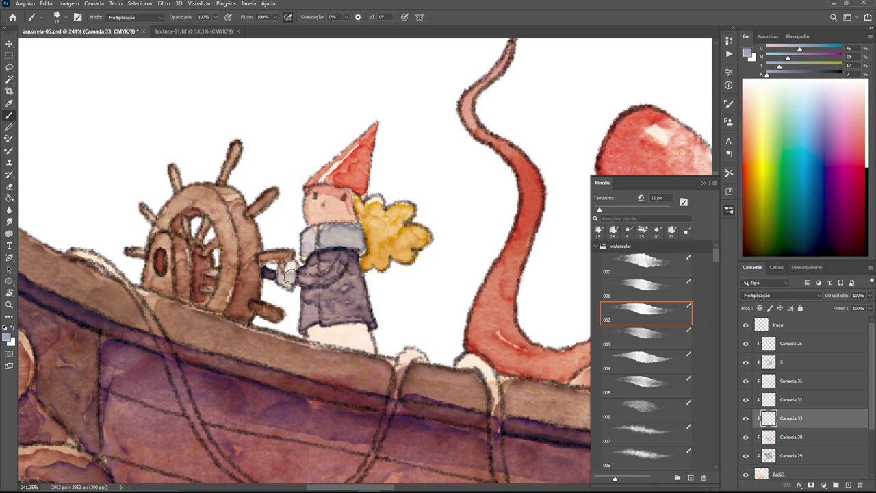
pyautogui.moveTo(308, 332)
pyautogui.mouseDown()
pyautogui.moveTo(373, 342)
pyautogui.moveTo(311, 335)
pyautogui.mouseUp()
pyautogui.hotkey('ctrl', '-')
pyautogui.hotkey('ctrl', '-')
pyautogui.hotkey('ctrl', '-')
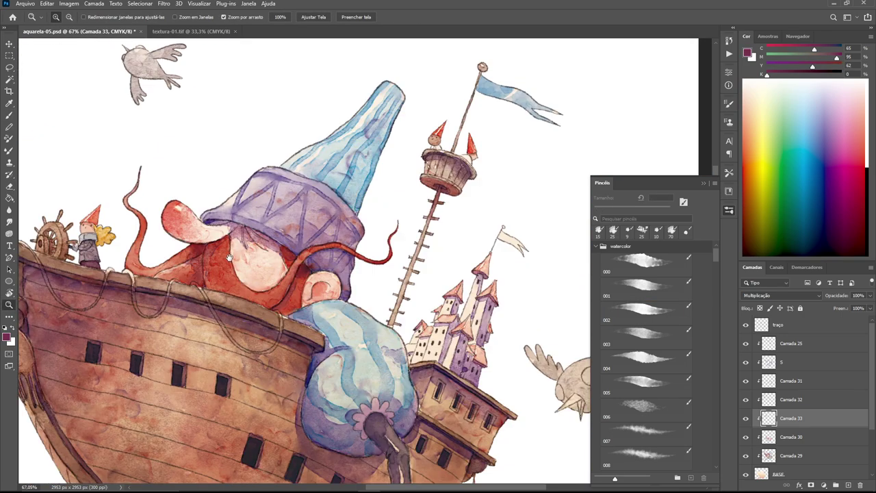
# - Paint the two crow's-nest figures' collars green
pyautogui.moveTo(479, 140); pyautogui.dragTo(534, 141)
pyautogui.press('b')
pyautogui.click(646, 313)
pyautogui.moveTo(352, 270); pyautogui.dragTo(408, 329)
pyautogui.moveTo(137, 212); pyautogui.dragTo(198, 224)
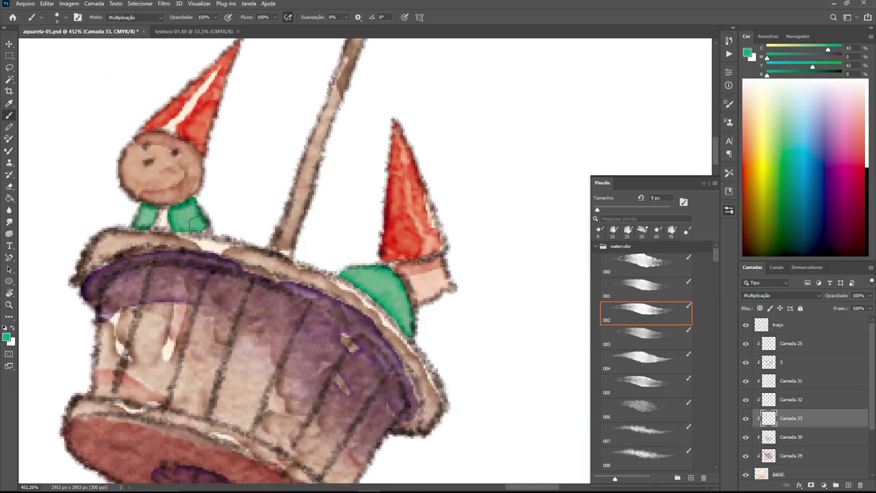
pyautogui.press('z')
pyautogui.hotkey('ctrl', '0')
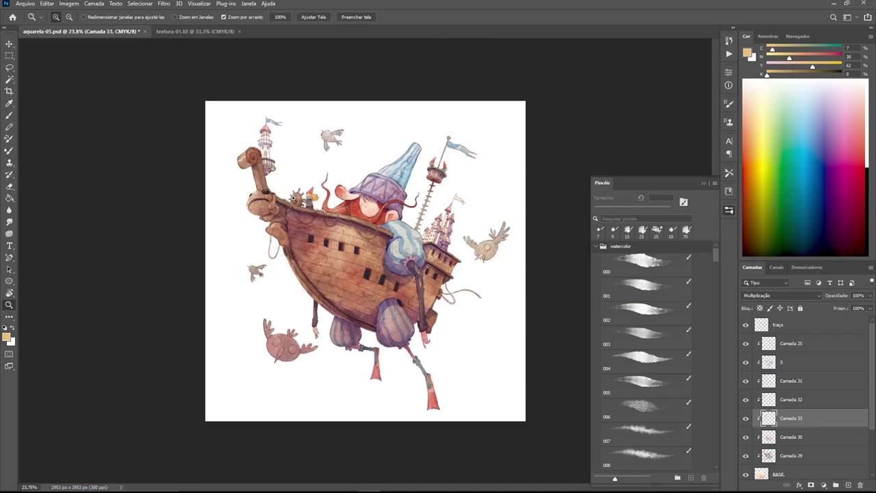
# - Add red, sampled from the tower roof, to the roof's right side
pyautogui.moveTo(486, 166); pyautogui.dragTo(548, 166)
pyautogui.press('b')
pyautogui.click(784, 57)
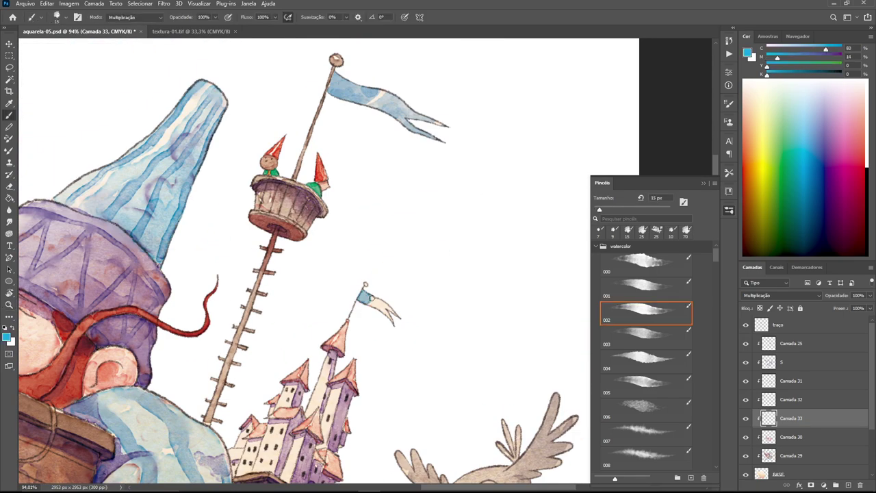
pyautogui.keyDown('alt'); pyautogui.click(340, 340); pyautogui.keyUp('alt')
pyautogui.scroll(-3, 341, 340)
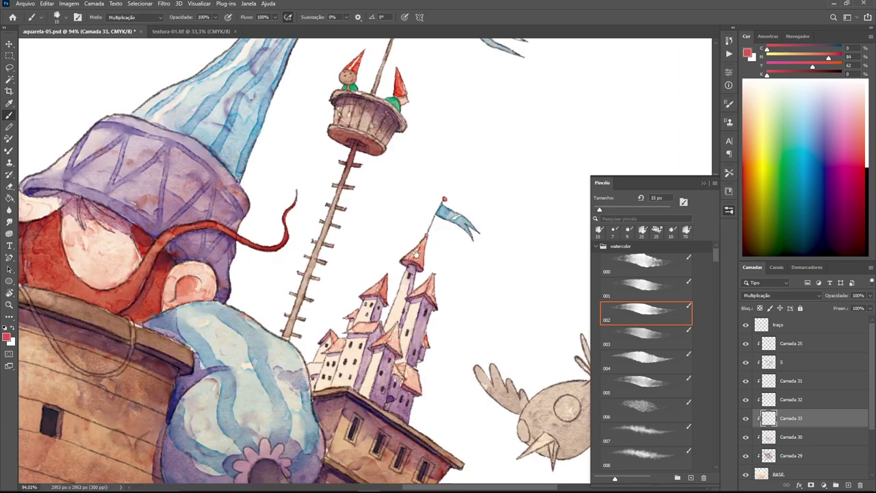
pyautogui.hscroll(-3, 329, 356)
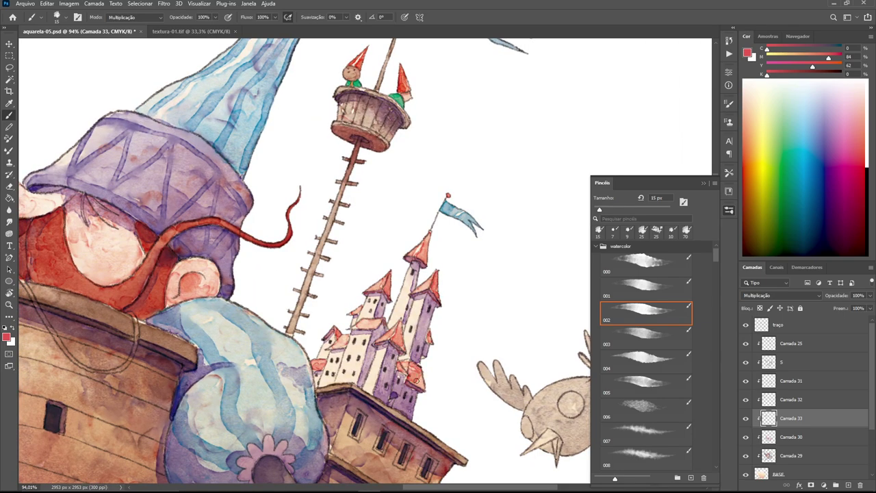
pyautogui.scroll(3, 431, 233)
pyautogui.moveTo(353, 274); pyautogui.dragTo(342, 229)
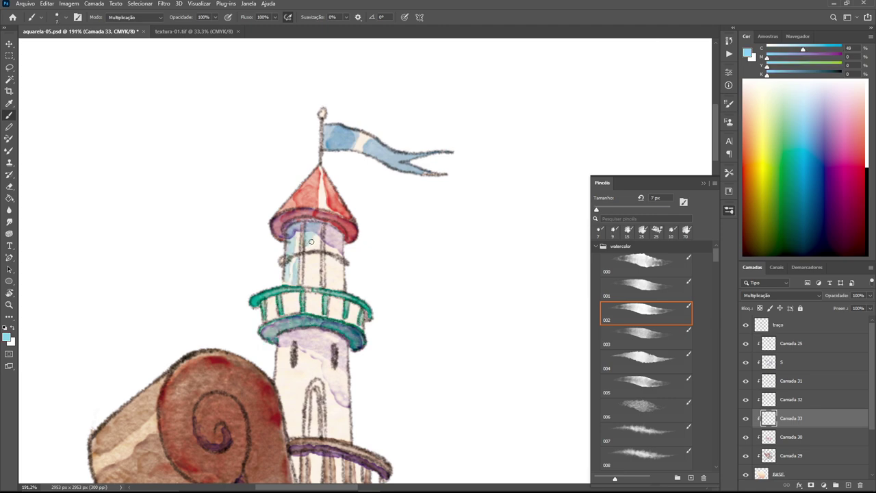
# - Tint the lighthouse balcony railing tan and bring up the layer merge options
pyautogui.moveTo(271, 315); pyautogui.dragTo(274, 300)
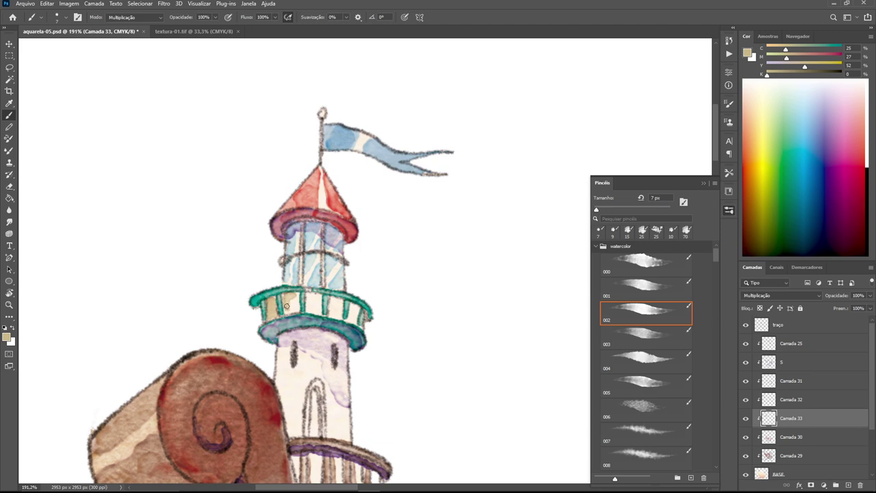
pyautogui.click(769, 361)
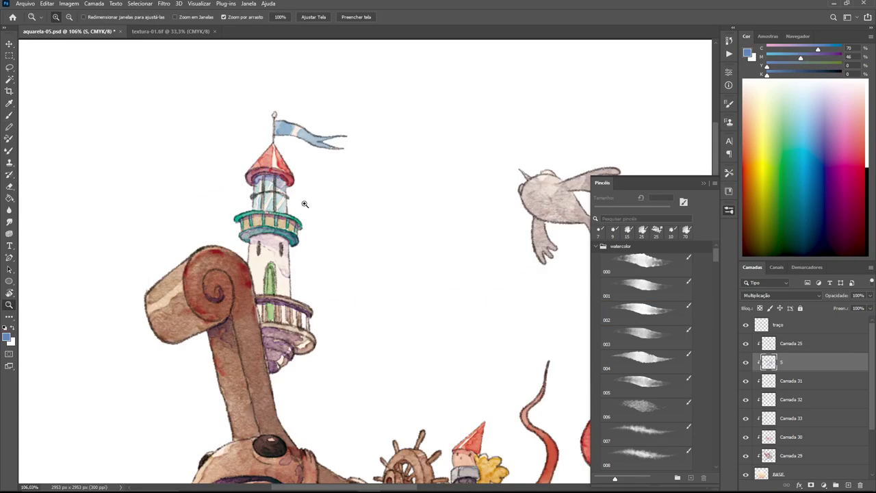
pyautogui.press('z')
pyautogui.hotkey('ctrl', '0')
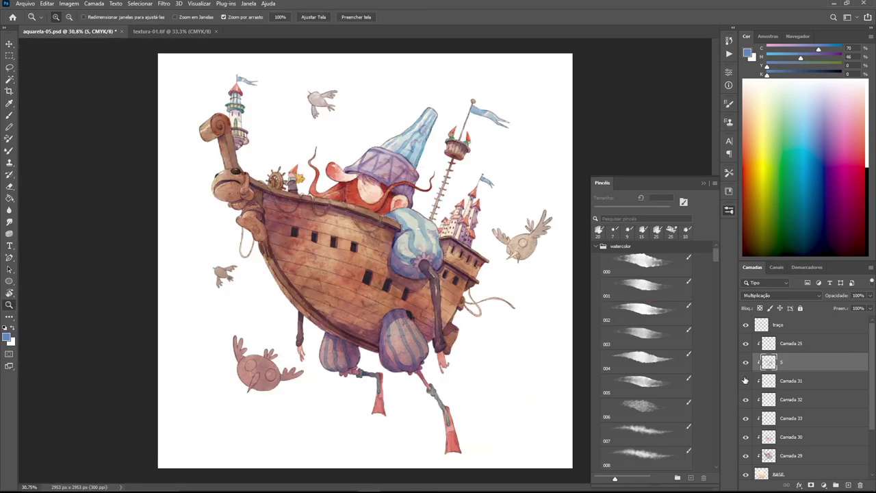
pyautogui.rightClick(798, 388)
# - Merge Camada 29–33 into the single layer Camada 31
pyautogui.click(767, 404)
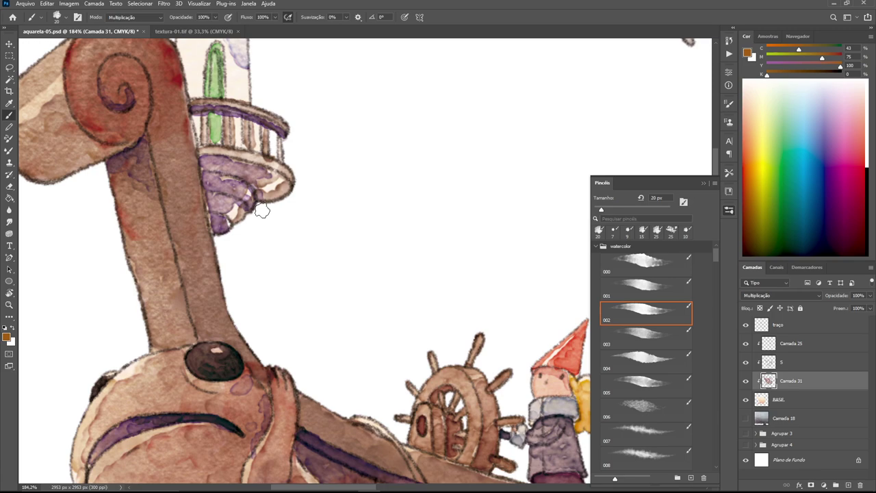
pyautogui.scroll(-5, 226, 184)
pyautogui.scroll(5, 274, 280)
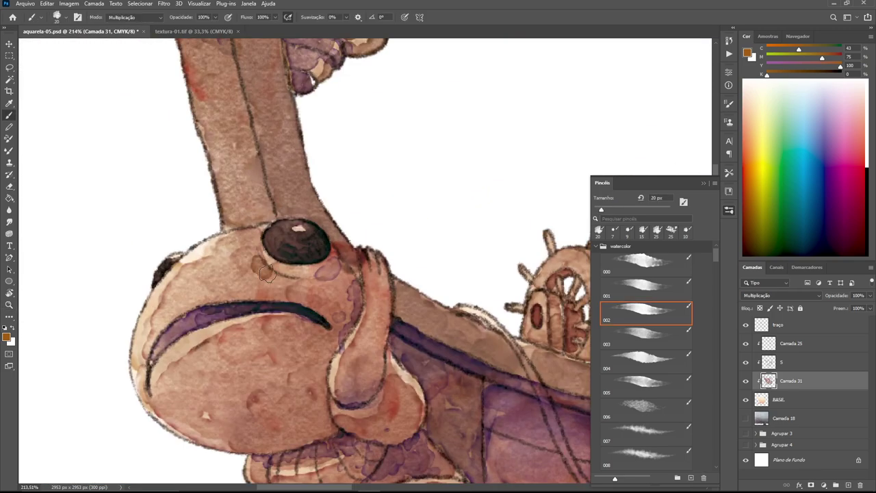
pyautogui.scroll(-2, 322, 298)
pyautogui.scroll(-1, 370, 299)
pyautogui.scroll(-1, 406, 302)
pyautogui.scroll(-5, 407, 302)
# - Add a new Multiply layer and paint red shading along the right shin
pyautogui.click(835, 485)
pyautogui.click(780, 295)
pyautogui.scroll(3, 398, 243)
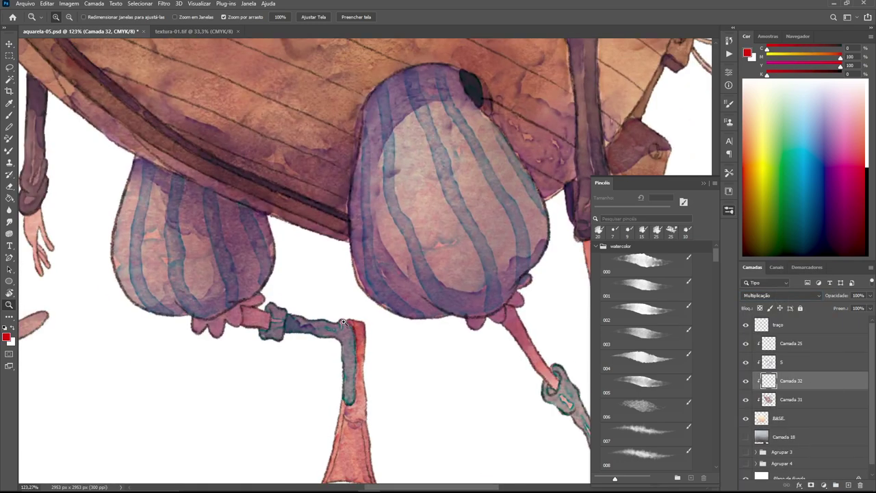
pyautogui.scroll(1, 398, 243)
pyautogui.moveTo(375, 355); pyautogui.dragTo(152, 215)
pyautogui.moveTo(448, 335)
pyautogui.mouseDown()
pyautogui.moveTo(434, 239)
pyautogui.moveTo(413, 278)
pyautogui.mouseUp()
# - Select the Camada 31 layer and switch to the Lasso for freehand selection
pyautogui.press('z')
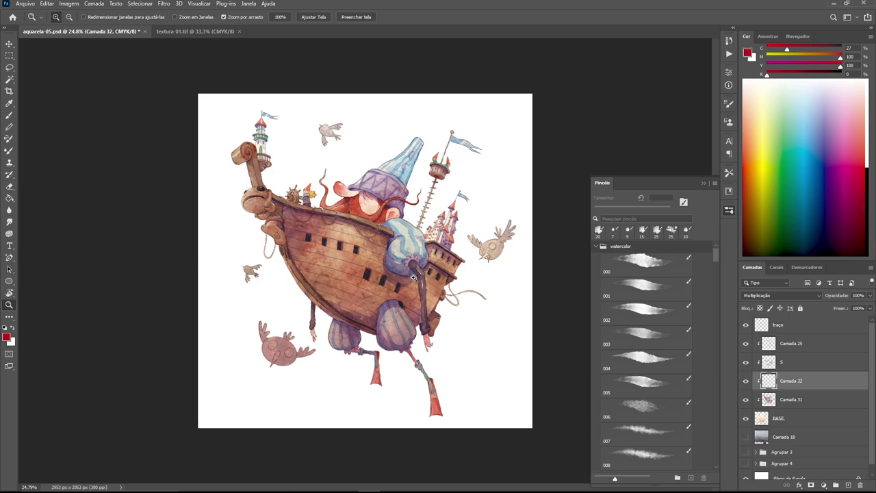
pyautogui.click(794, 400)
pyautogui.hotkey('ctrl', '1')
pyautogui.press('l')
pyautogui.scroll(-3, 385, 135)
pyautogui.scroll(5, 358, 189)
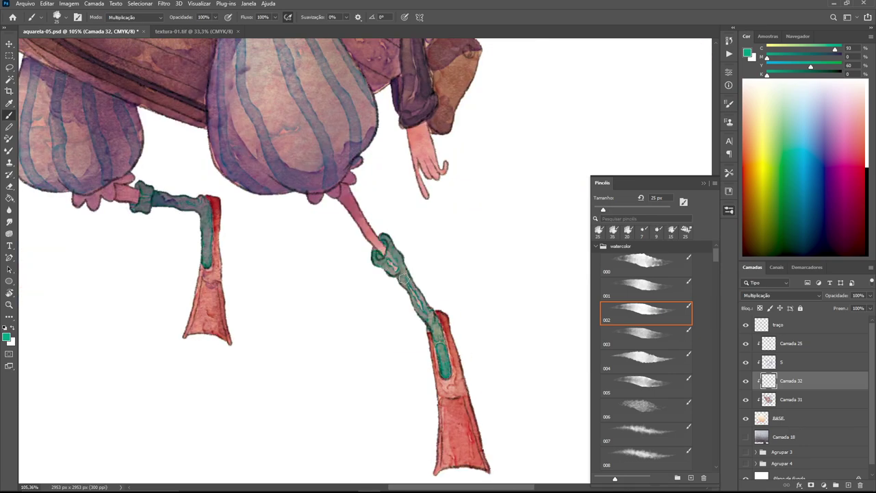
# - Return to the brush on the layer above and frame the legs below the ship
pyautogui.press('z')
pyautogui.moveTo(390, 277)
pyautogui.mouseDown()
pyautogui.moveTo(253, 194)
pyautogui.moveTo(370, 191)
pyautogui.mouseUp()
pyautogui.press('b')
pyautogui.press('.')
pyautogui.hotkey('alt', ']')
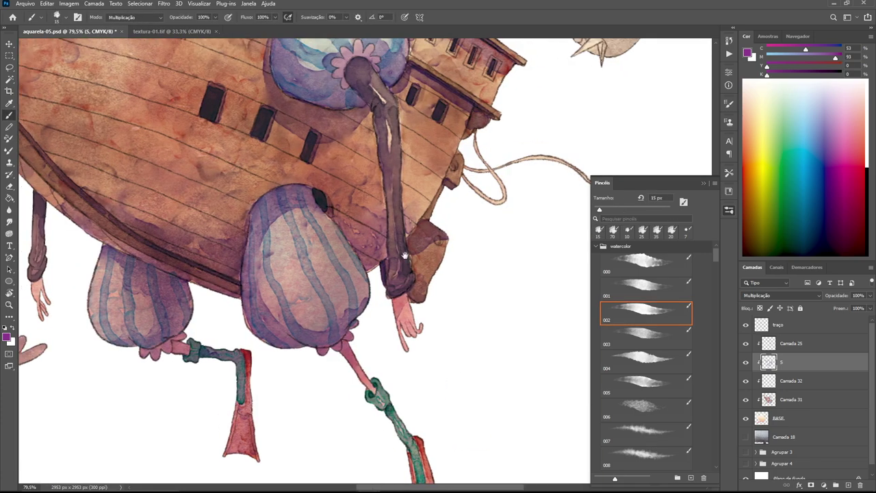
pyautogui.press('z')
pyautogui.moveTo(479, 58); pyautogui.dragTo(385, 58)
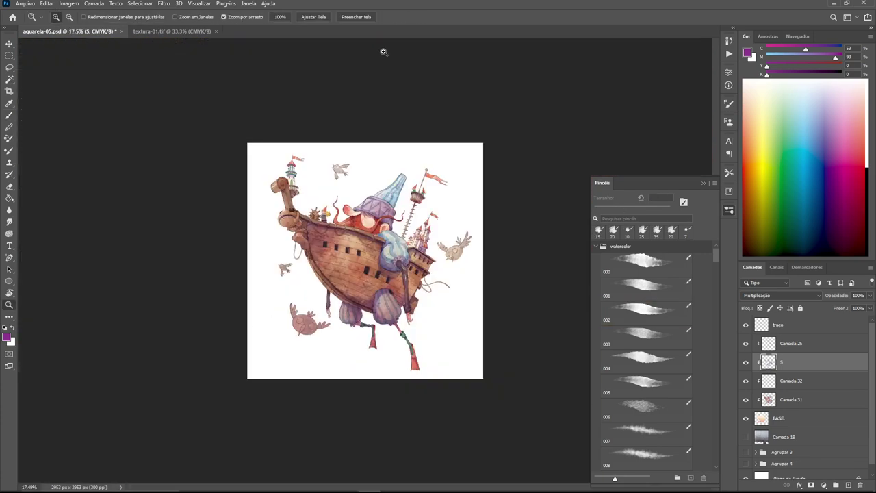
# - On a new layer, paint the birds' eyes a uniform dark brown with a smaller brush
pyautogui.hotkey('ctrl', 'shift', 'alt', 'n')
pyautogui.moveTo(306, 316)
pyautogui.mouseDown()
pyautogui.moveTo(367, 257)
pyautogui.moveTo(391, 287)
pyautogui.moveTo(218, 189)
pyautogui.mouseUp()
pyautogui.press('b')
pyautogui.moveTo(356, 226)
pyautogui.mouseDown()
pyautogui.moveTo(343, 224)
pyautogui.moveTo(372, 251)
pyautogui.mouseUp()
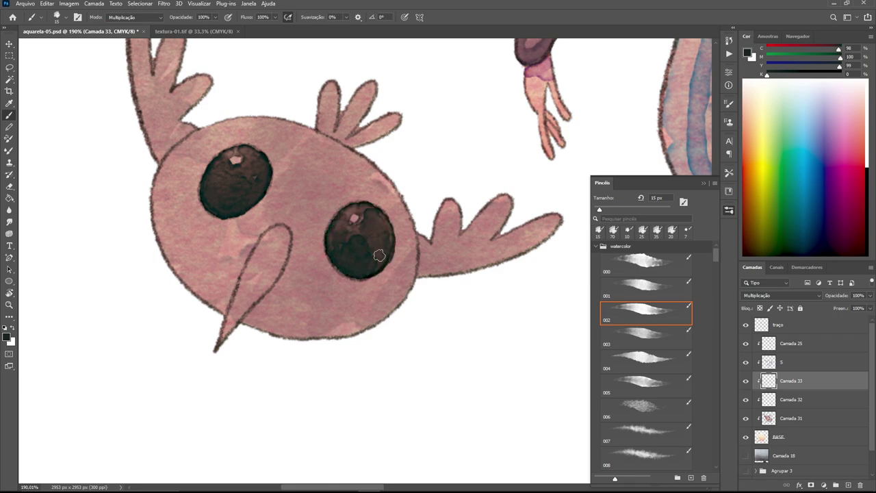
pyautogui.hotkey('ctrl', '0')
pyautogui.moveTo(315, 205)
pyautogui.mouseDown()
pyautogui.moveTo(356, 230)
pyautogui.moveTo(424, 212)
pyautogui.moveTo(439, 239)
pyautogui.mouseUp()
pyautogui.press('[')
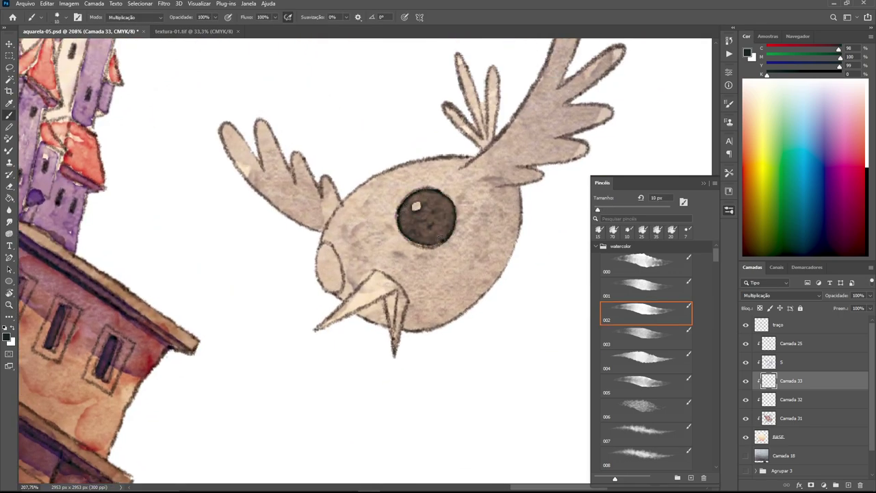
pyautogui.moveTo(418, 196); pyautogui.dragTo(435, 233)
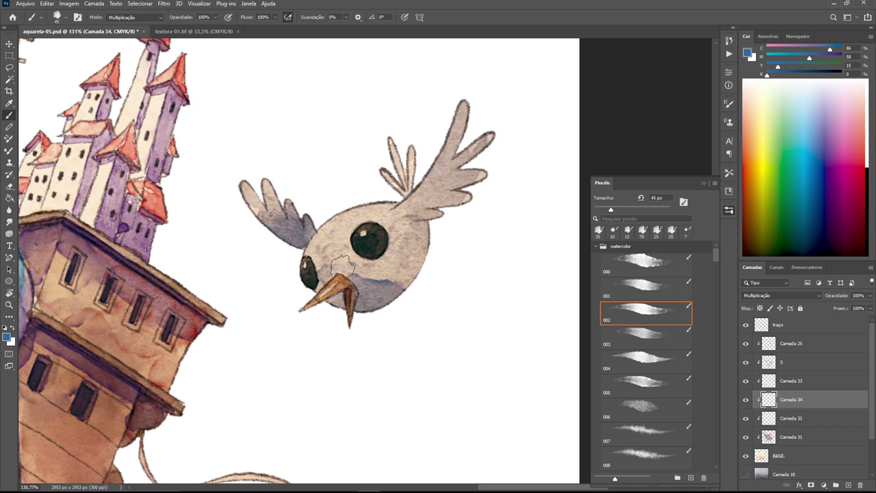
# - Wash blue-purple over a bird's body and wings and begin grey strokes on the upper bird
pyautogui.moveTo(343, 266)
pyautogui.mouseDown()
pyautogui.moveTo(410, 146)
pyautogui.moveTo(434, 244)
pyautogui.moveTo(394, 177)
pyautogui.mouseUp()
pyautogui.press('z')
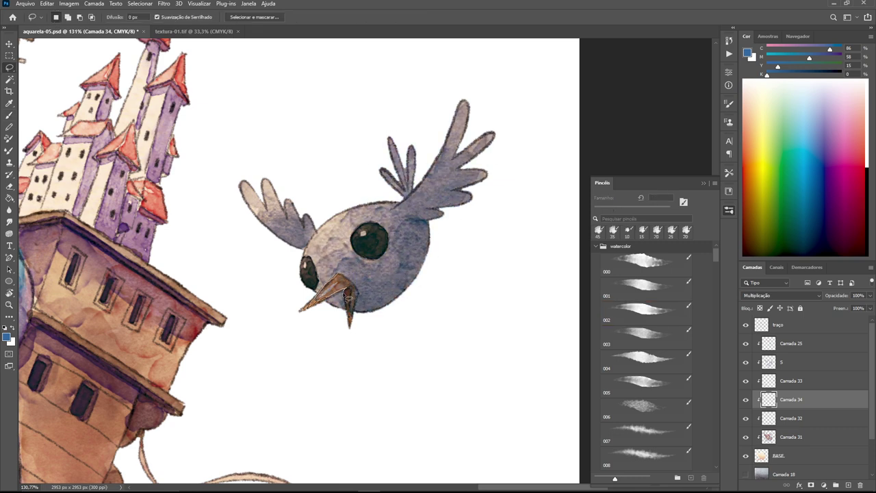
pyautogui.scroll(-5, 411, 260)
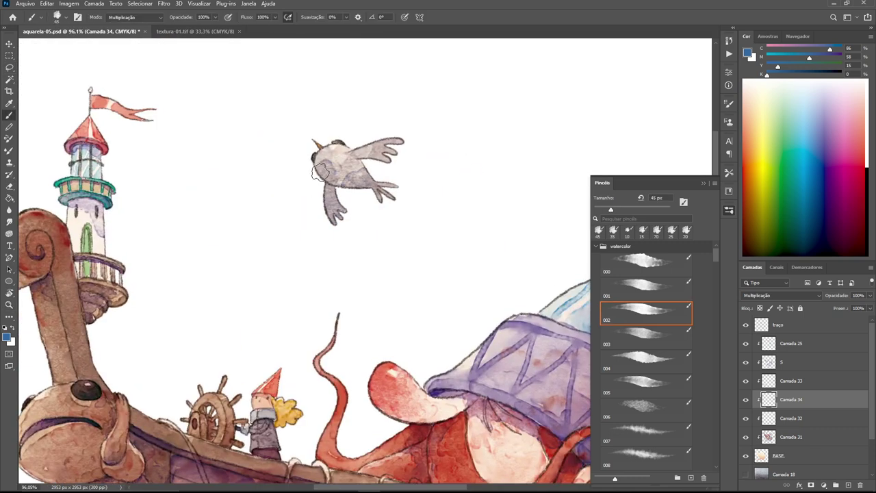
pyautogui.moveTo(383, 150); pyautogui.dragTo(347, 189)
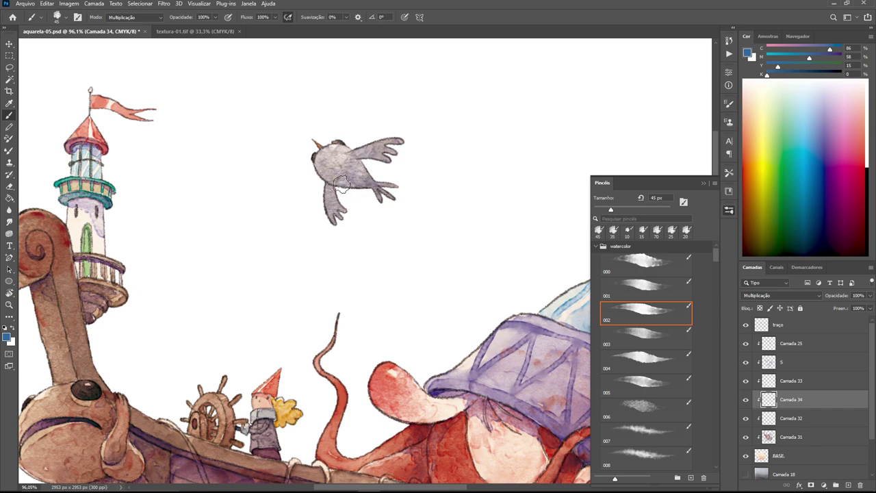
pyautogui.press('z')
pyautogui.scroll(-5, 366, 171)
pyautogui.scroll(4, 308, 288)
pyautogui.press('b')
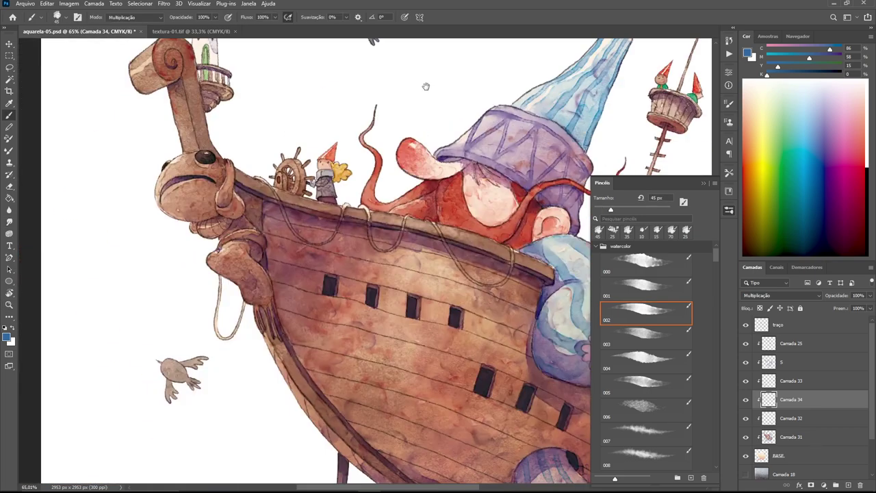
pyautogui.scroll(-5, 264, 264)
pyautogui.scroll(7, 452, 246)
# - Add grey strokes across the upper bird's wings and body
pyautogui.moveTo(322, 226); pyautogui.dragTo(308, 274)
pyautogui.moveTo(445, 226)
pyautogui.mouseDown()
pyautogui.moveTo(420, 179)
pyautogui.moveTo(500, 165)
pyautogui.mouseUp()
pyautogui.moveTo(438, 226); pyautogui.dragTo(479, 151)
pyautogui.moveTo(425, 209); pyautogui.dragTo(470, 233)
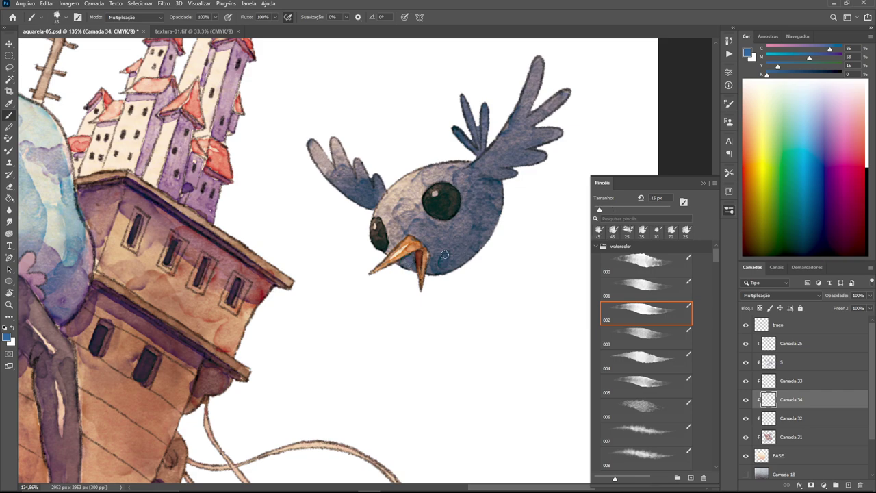
pyautogui.scroll(-5, 445, 262)
pyautogui.scroll(6, 296, 336)
# - With a 35 px, then 80 px brush, repaint the lower bird's body and wings dark blue-purple
pyautogui.press(']')
pyautogui.press(']')
pyautogui.moveTo(377, 274); pyautogui.dragTo(423, 323)
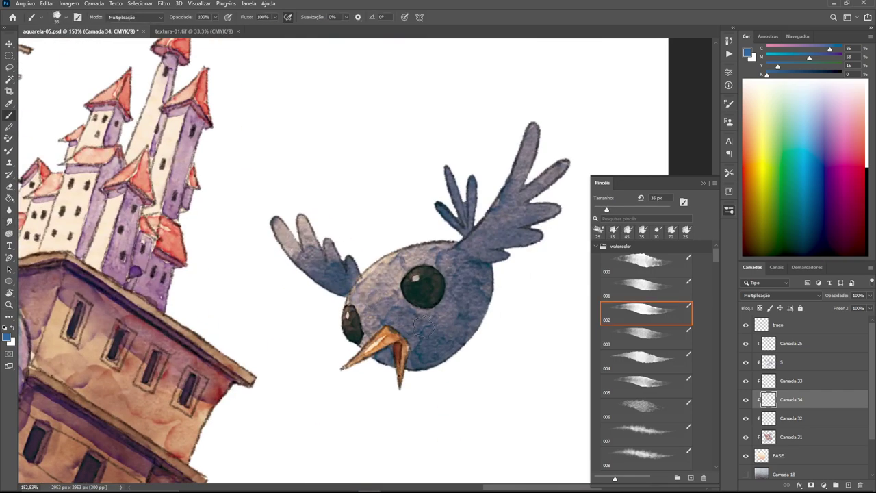
pyautogui.scroll(-4, 423, 323)
pyautogui.scroll(-2, 423, 323)
pyautogui.scroll(6, 283, 352)
pyautogui.moveTo(247, 226)
pyautogui.mouseDown()
pyautogui.moveTo(267, 301)
pyautogui.moveTo(421, 361)
pyautogui.mouseUp()
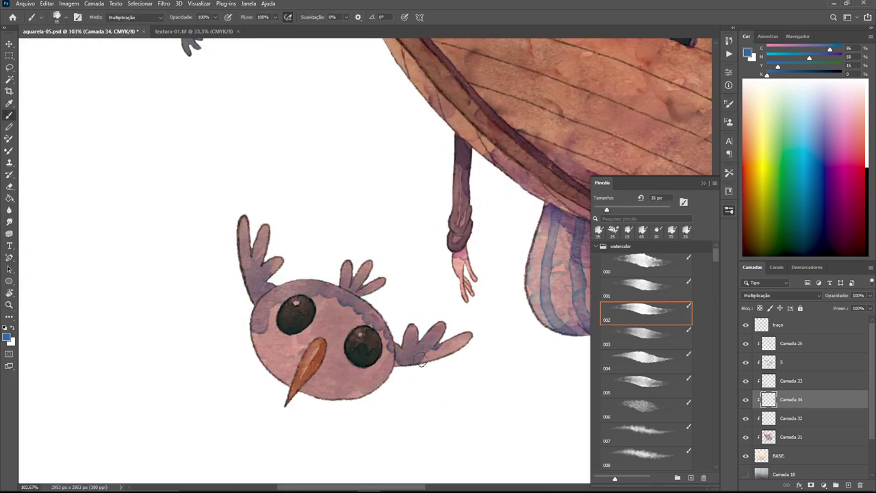
pyautogui.press(']')
pyautogui.press(']')
pyautogui.press(']')
pyautogui.moveTo(342, 301); pyautogui.dragTo(287, 370)
pyautogui.moveTo(288, 328); pyautogui.dragTo(369, 390)
pyautogui.moveTo(260, 315); pyautogui.dragTo(384, 321)
pyautogui.moveTo(452, 336)
pyautogui.mouseDown()
pyautogui.moveTo(270, 316)
pyautogui.moveTo(434, 303)
pyautogui.mouseUp()
pyautogui.scroll(1, 434, 303)
# - Erase the blue paint off the lower bird's eyes and beak
pyautogui.press('e')
pyautogui.moveTo(362, 281); pyautogui.dragTo(442, 318)
pyautogui.moveTo(370, 376); pyautogui.dragTo(391, 331)
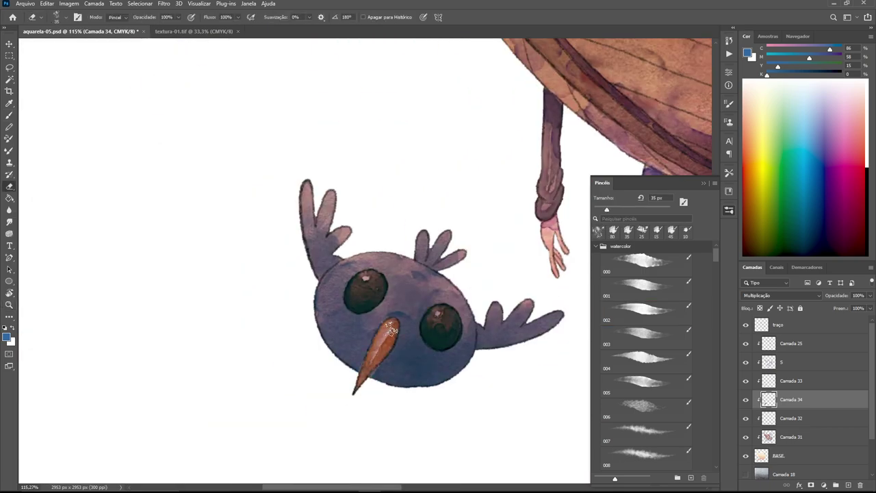
pyautogui.press('b')
pyautogui.scroll(-4, 407, 316)
pyautogui.scroll(5, 489, 147)
# - With the 002 watercolor brush, darken the upper bird's wings and the lower bird's wing and head
pyautogui.click(646, 313)
pyautogui.moveTo(445, 123); pyautogui.dragTo(473, 185)
pyautogui.moveTo(534, 75); pyautogui.dragTo(548, 150)
pyautogui.scroll(-2, 431, 296)
pyautogui.scroll(-2, 234, 234)
pyautogui.moveTo(430, 323); pyautogui.dragTo(445, 311)
pyautogui.moveTo(341, 340); pyautogui.dragTo(349, 367)
pyautogui.scroll(-5, 265, 349)
pyautogui.scroll(3, 393, 305)
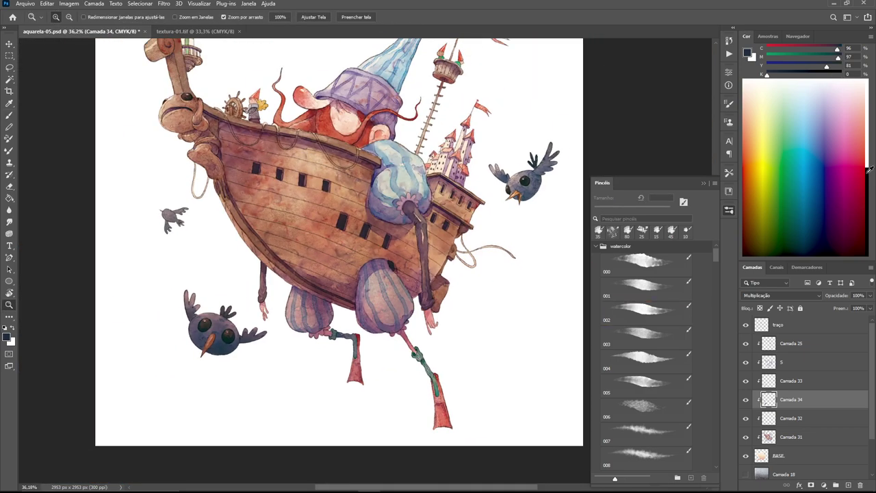
pyautogui.hotkey('alt', ']')
# - Darken the birds' eyes on Camada 33 with Levels, lowering output white to 93
pyautogui.press('l')
pyautogui.hotkey('ctrl', 'l')
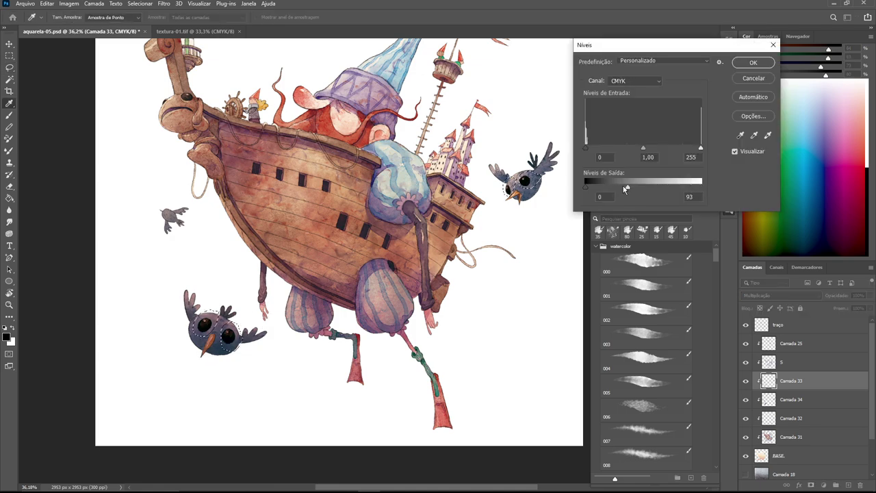
pyautogui.press('Escape')
pyautogui.press('z')
pyautogui.scroll(-3, 381, 303)
pyautogui.scroll(4, 285, 300)
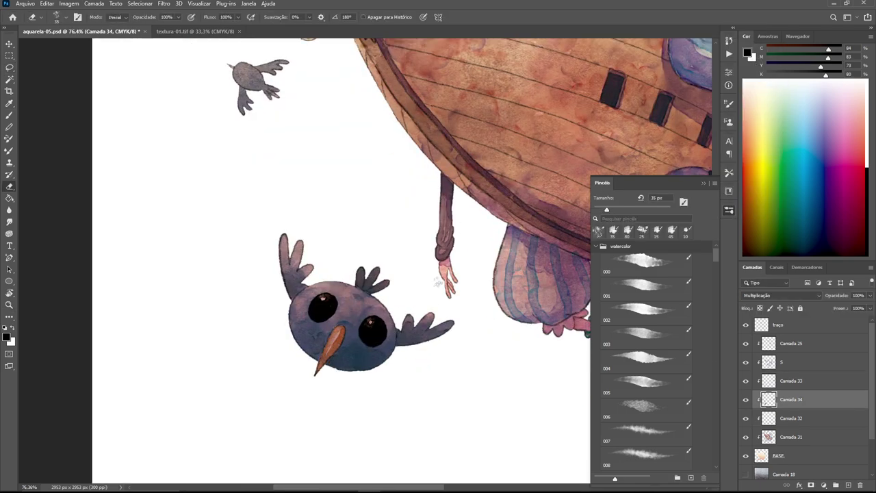
pyautogui.moveTo(353, 310); pyautogui.dragTo(305, 385)
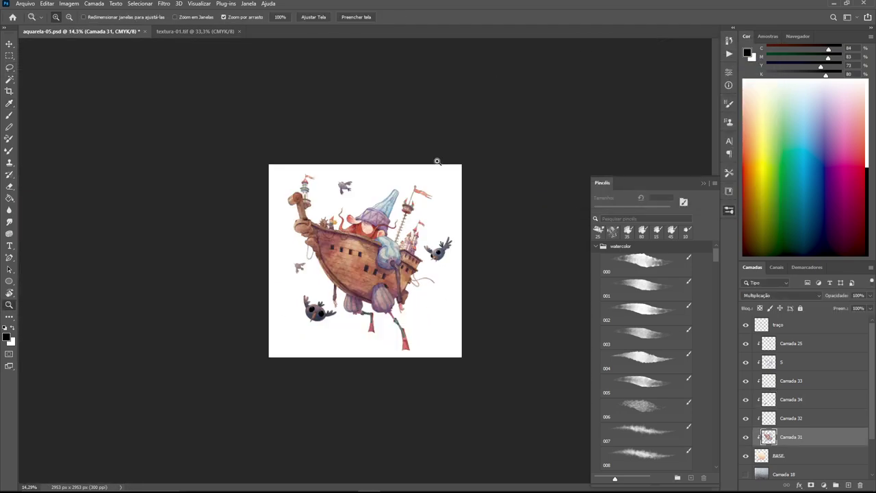
pyautogui.click(437, 160)
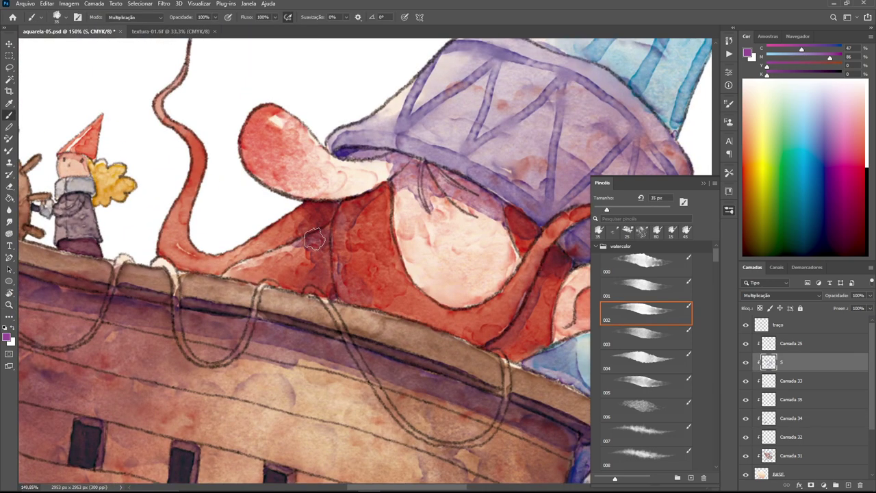
# - Deepen the helmsman gnome's coat with a multiply watercolour stroke
pyautogui.hscroll(3, 342, 274)
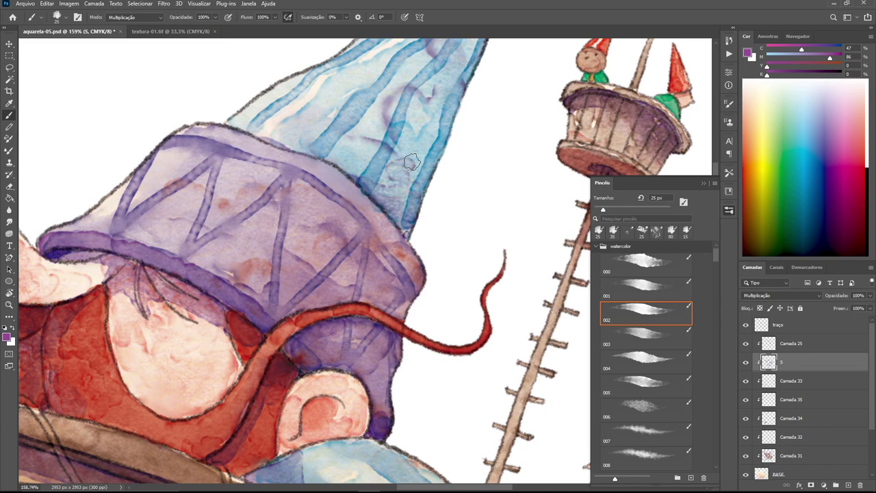
pyautogui.scroll(-3, 416, 178)
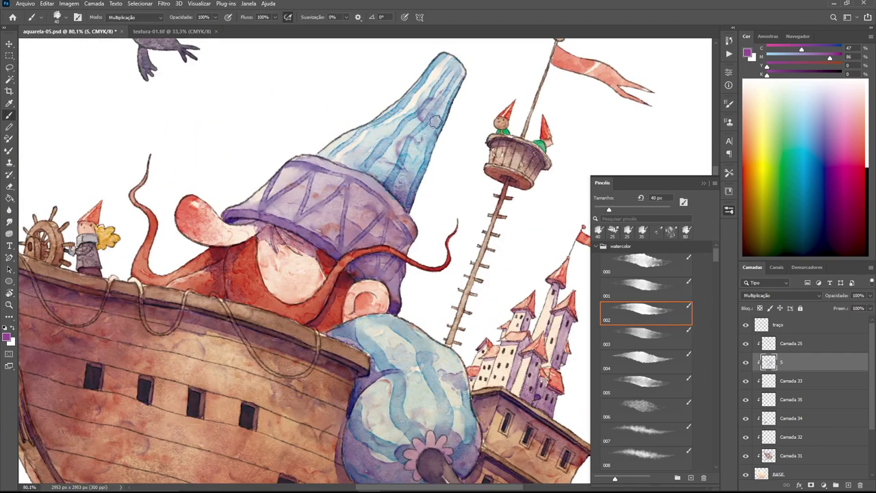
pyautogui.scroll(-5, 466, 332)
pyautogui.scroll(-5, 404, 321)
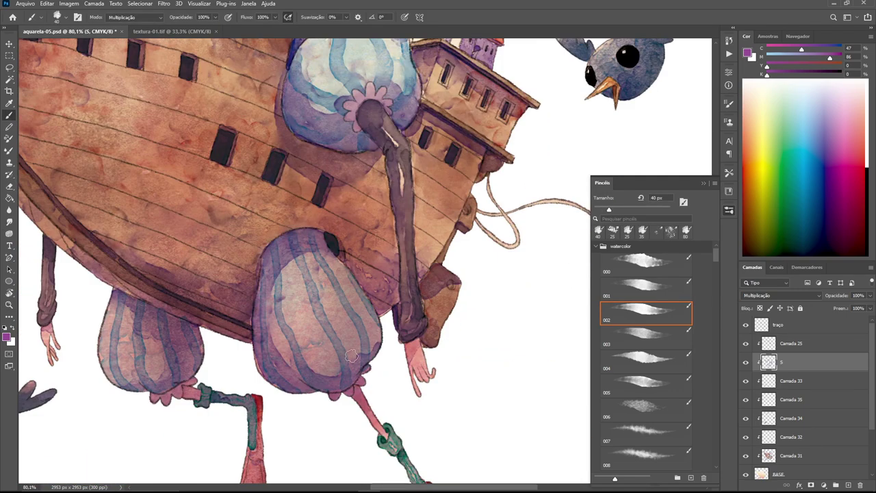
pyautogui.hscroll(-3, 363, 403)
pyautogui.press('z')
pyautogui.moveTo(287, 164)
pyautogui.mouseDown()
pyautogui.moveTo(358, 169)
pyautogui.moveTo(274, 164)
pyautogui.mouseUp()
pyautogui.press('b')
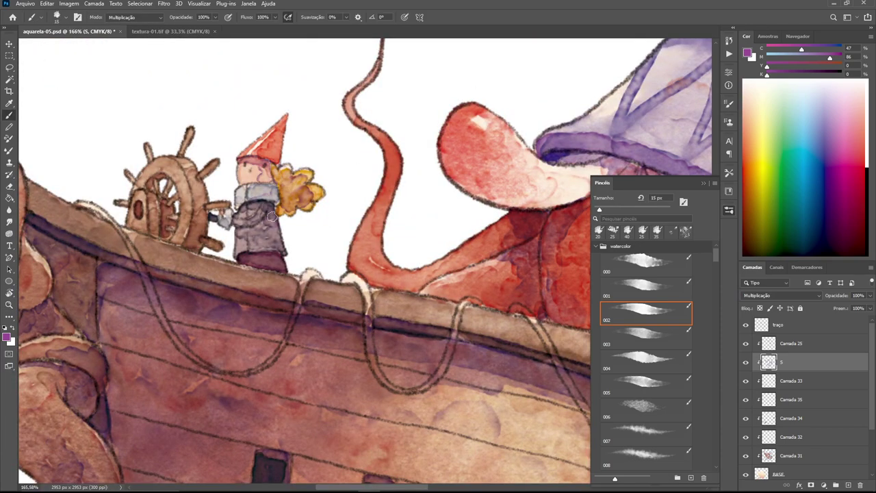
pyautogui.moveTo(273, 216); pyautogui.dragTo(270, 236)
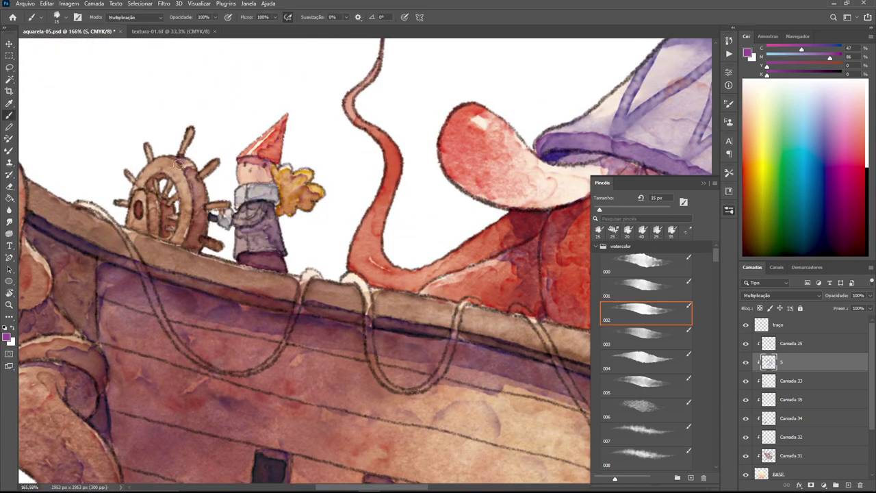
pyautogui.hotkey('ctrl', '0')
pyautogui.scroll(5, 329, 205)
# - Add new layers Camada 36 and Camada 37 and make Camada 36 active
pyautogui.hotkey('ctrl', 'alt', 'shift', 'n')
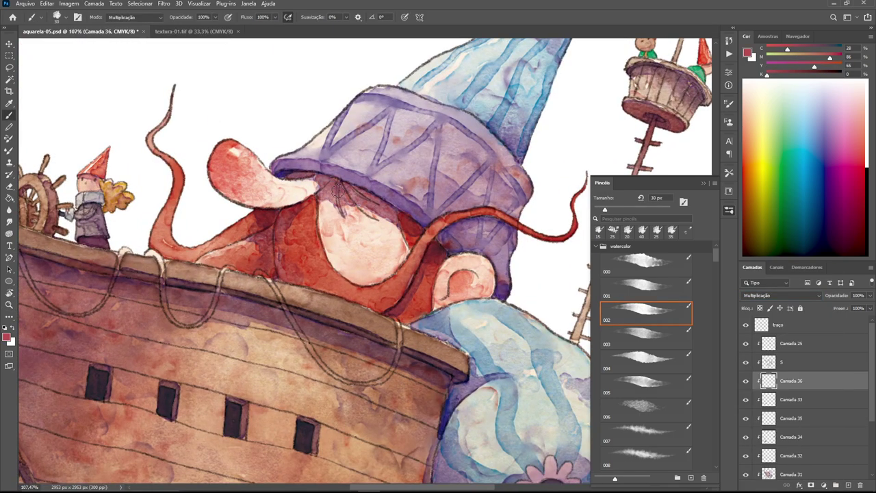
pyautogui.press('z')
pyautogui.hotkey('ctrl', '0')
pyautogui.keyDown('ctrl'); pyautogui.click(848, 484); pyautogui.keyUp('ctrl')
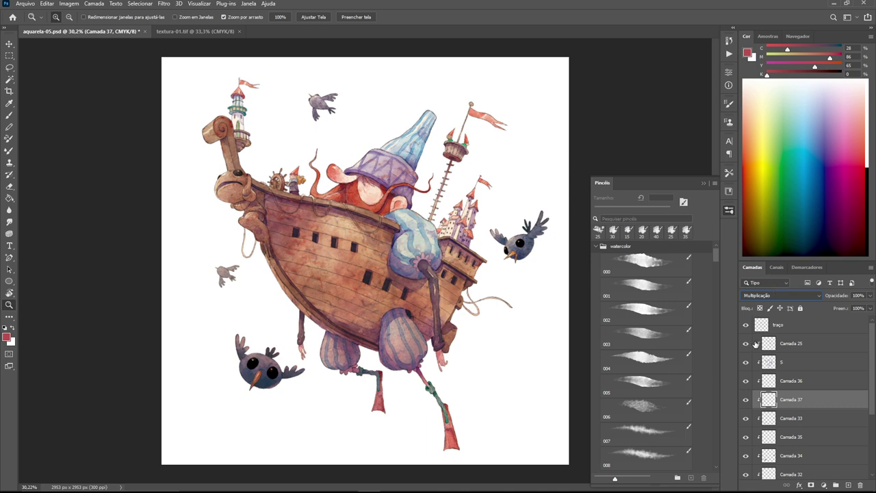
pyautogui.scroll(5, 378, 196)
pyautogui.press('b')
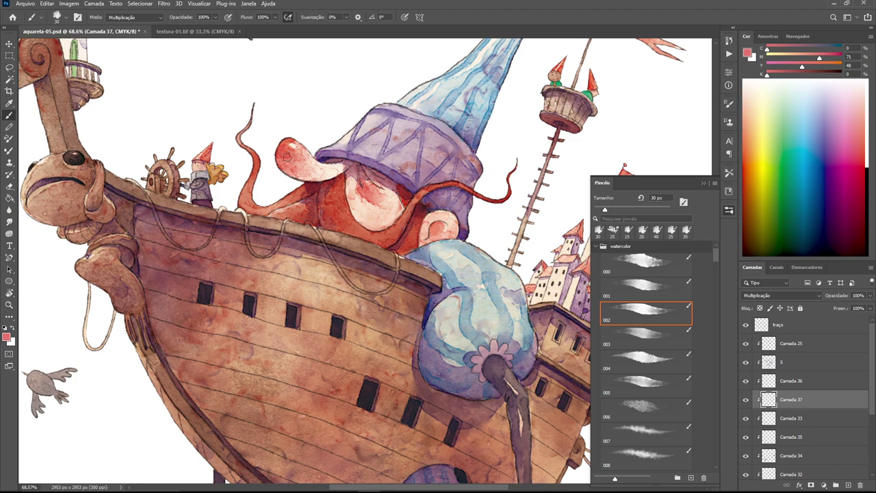
pyautogui.hotkey('ctrl', '0')
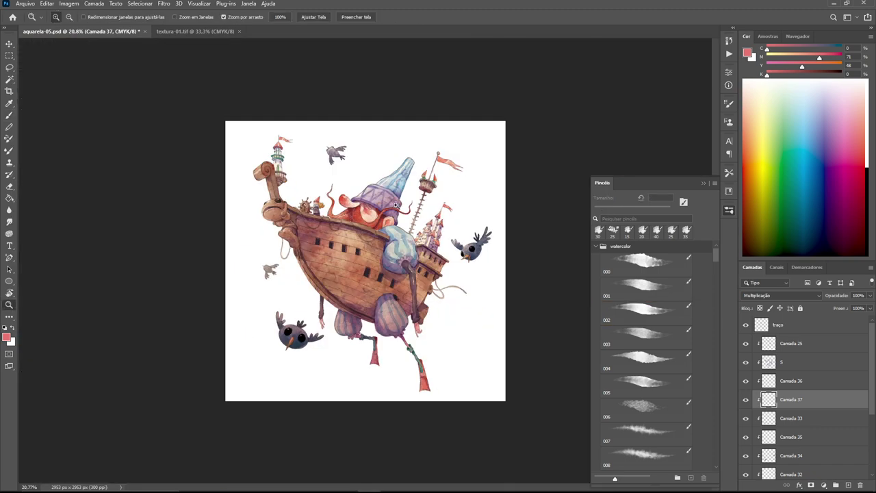
pyautogui.scroll(-1, 805, 410)
pyautogui.click(805, 442)
pyautogui.scroll(5, 262, 185)
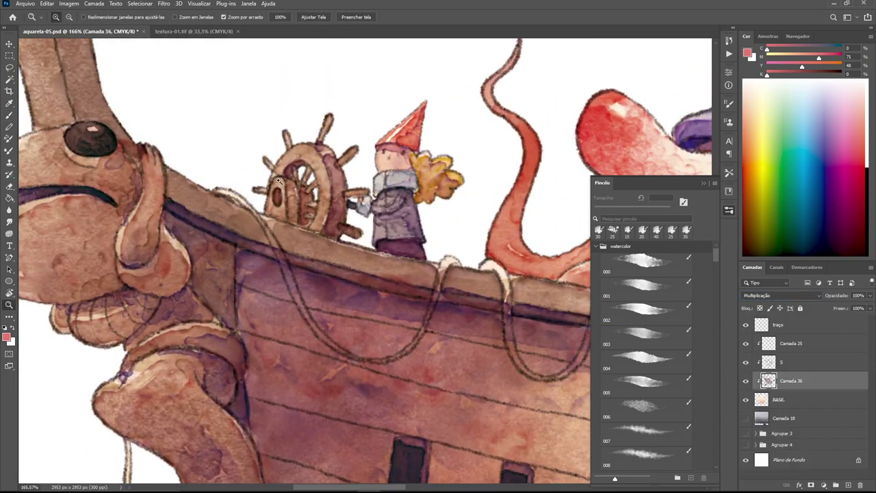
# - Lasso-select the rope loops along the ship's rail, adding each loop to the selection
pyautogui.press('l')
pyautogui.moveTo(214, 190); pyautogui.dragTo(276, 252)
pyautogui.moveTo(317, 339); pyautogui.dragTo(389, 361)
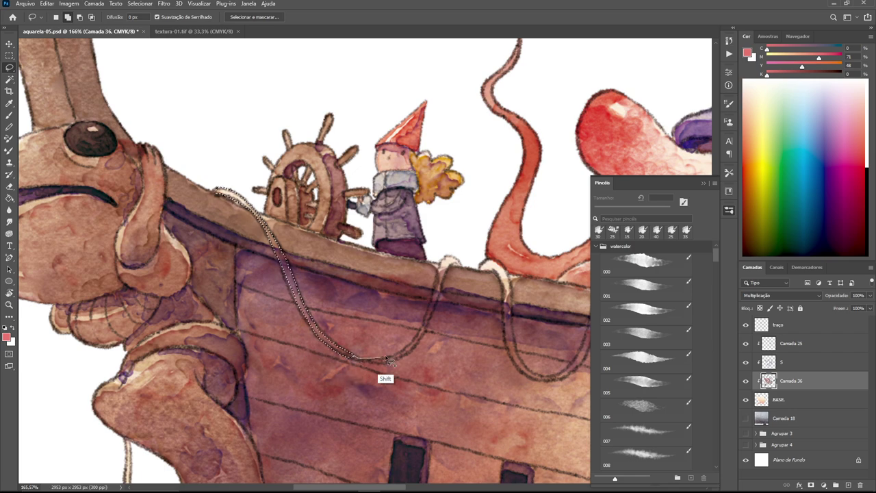
pyautogui.moveTo(430, 327)
pyautogui.mouseDown()
pyautogui.moveTo(260, 274)
pyautogui.moveTo(290, 275)
pyautogui.moveTo(335, 342)
pyautogui.mouseUp()
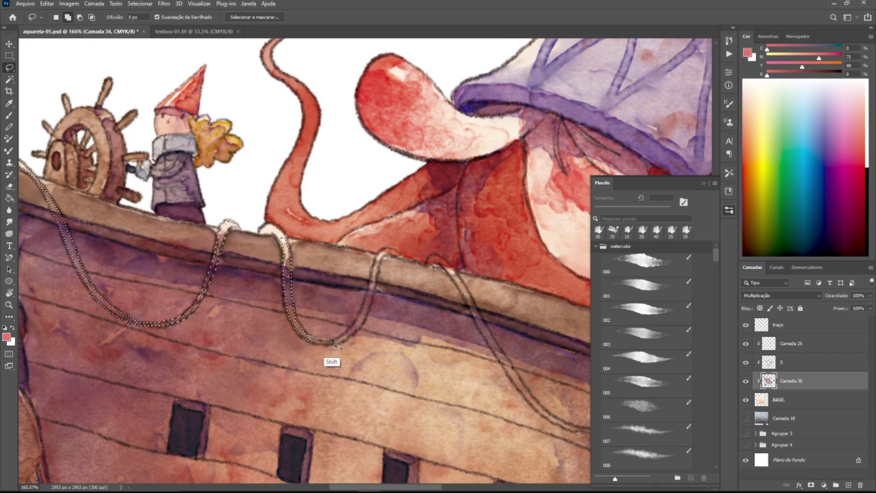
pyautogui.moveTo(381, 276); pyautogui.dragTo(273, 231)
pyautogui.moveTo(347, 343); pyautogui.dragTo(360, 373)
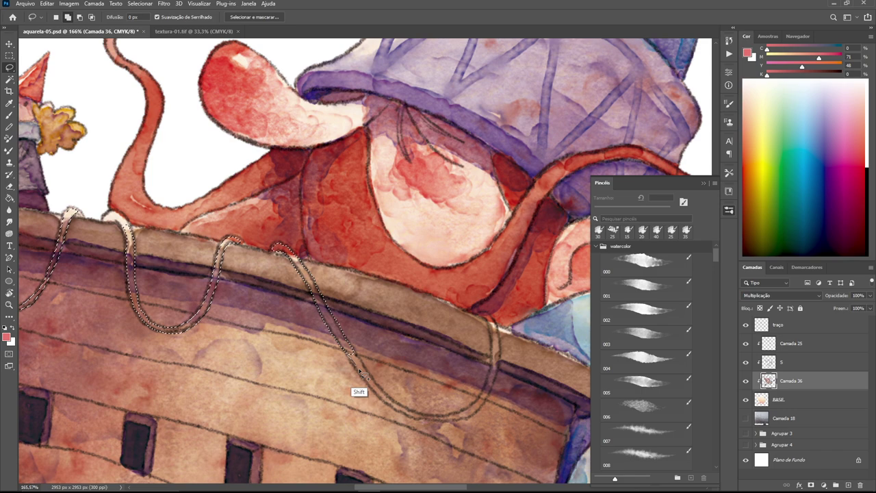
pyautogui.press('z')
pyautogui.moveTo(382, 405); pyautogui.dragTo(328, 405)
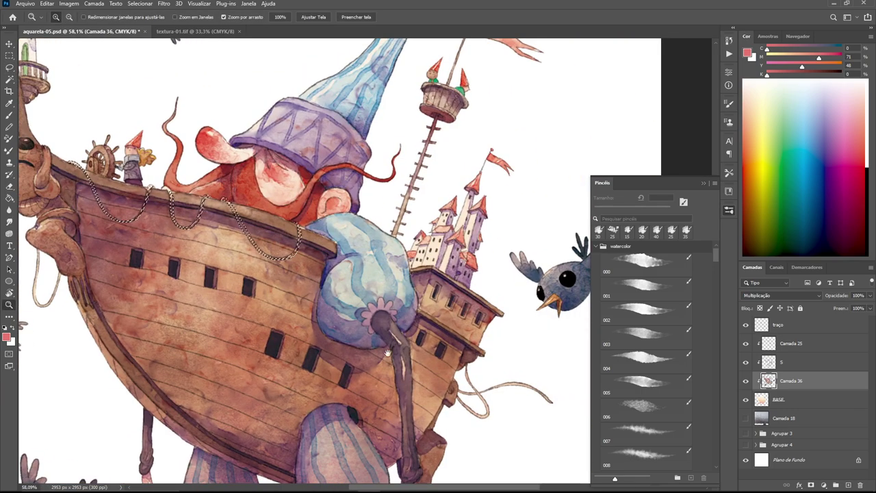
pyautogui.click(787, 362)
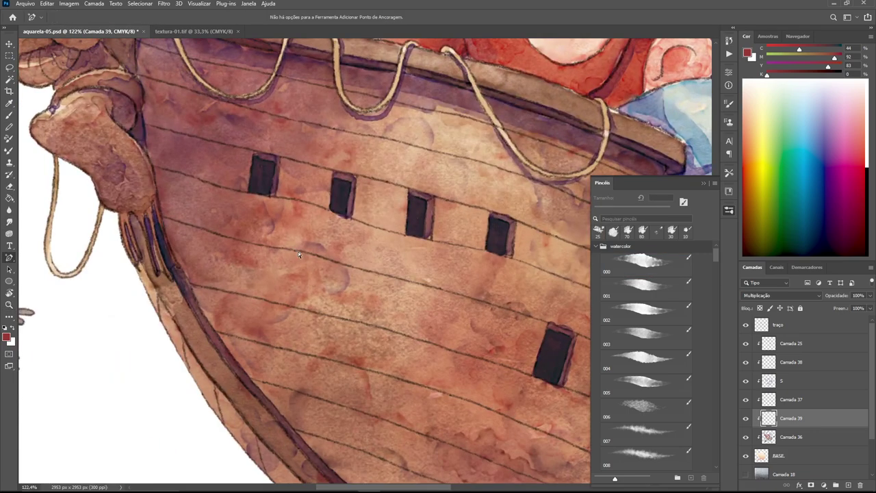
# - Dab and wash darker watercolour texture over the hull, then add a layer above traço
pyautogui.moveTo(246, 363); pyautogui.dragTo(354, 308)
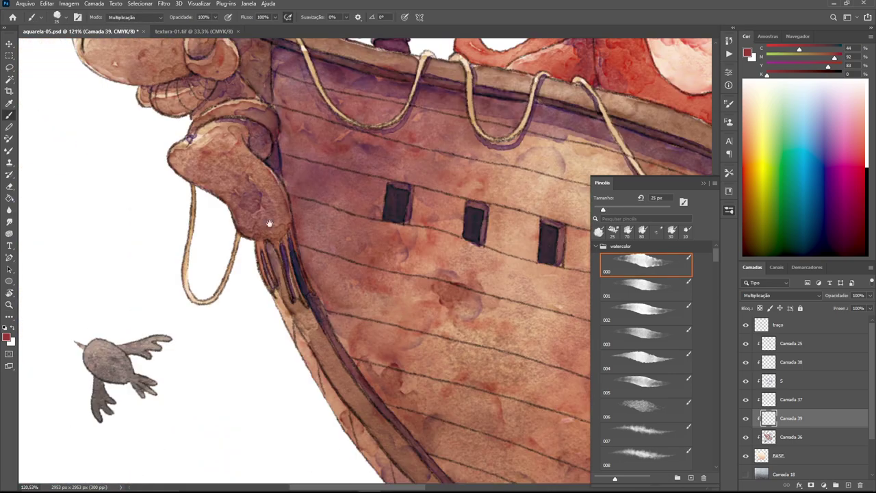
pyautogui.moveTo(301, 206); pyautogui.dragTo(342, 223)
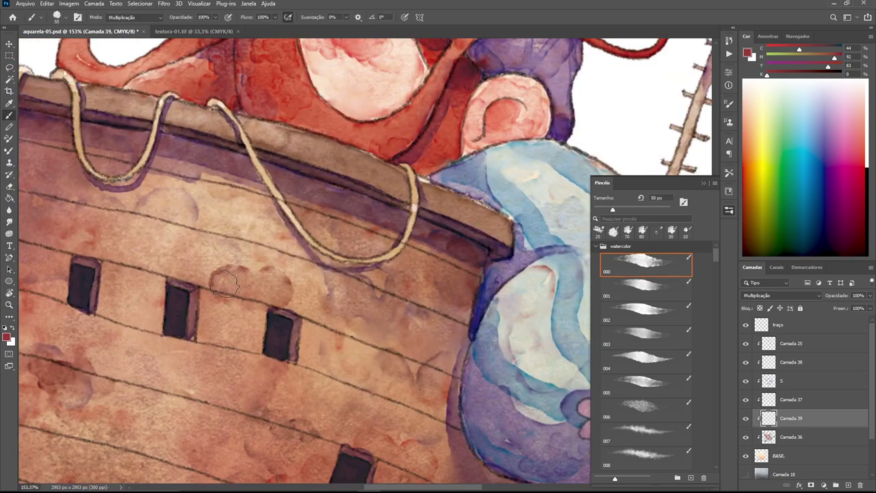
pyautogui.moveTo(232, 281)
pyautogui.mouseDown()
pyautogui.moveTo(326, 375)
pyautogui.moveTo(157, 205)
pyautogui.mouseUp()
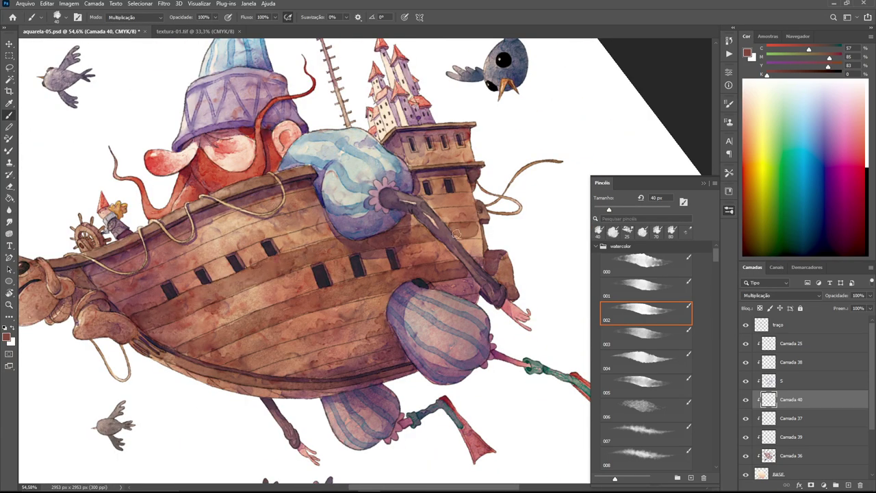
pyautogui.moveTo(164, 267); pyautogui.dragTo(232, 246)
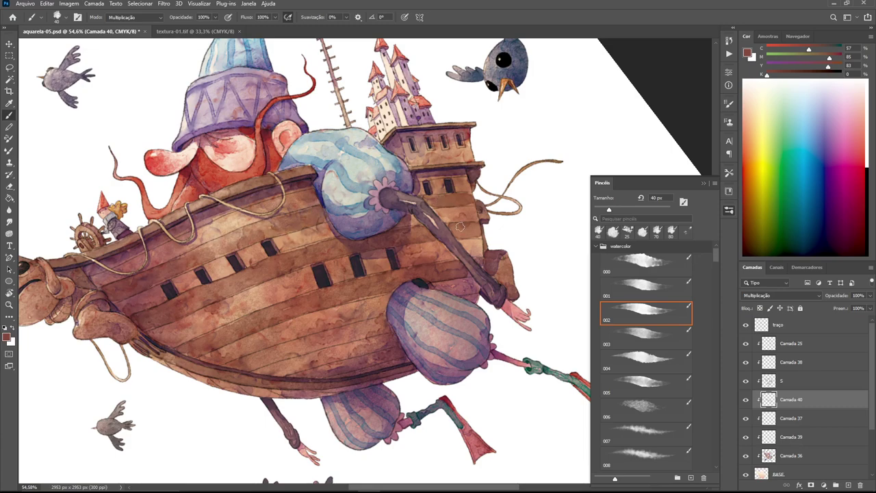
pyautogui.moveTo(241, 362)
pyautogui.mouseDown()
pyautogui.moveTo(383, 322)
pyautogui.moveTo(400, 352)
pyautogui.mouseUp()
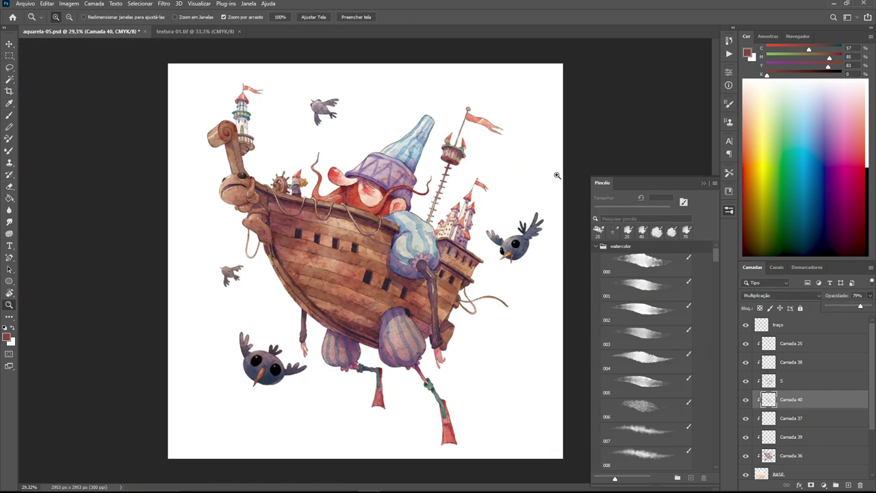
pyautogui.hotkey('alt', '.')
pyautogui.hotkey('ctrl', 'shift', 'alt', 'n')
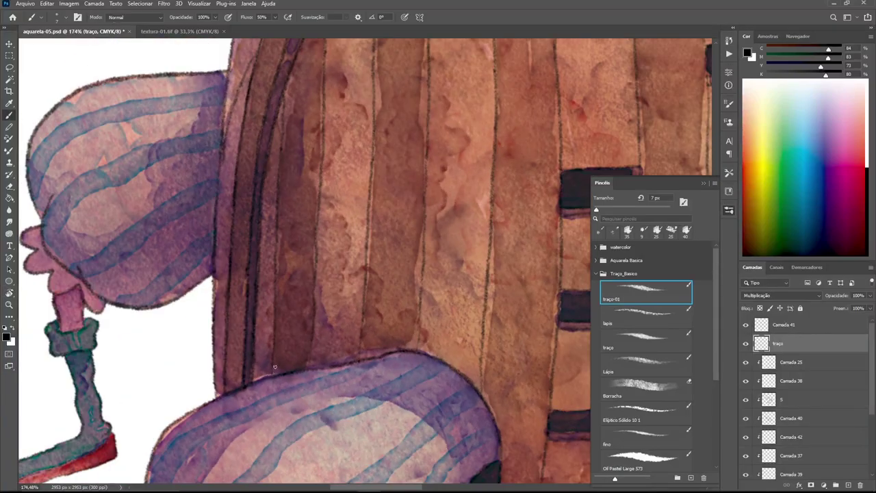
# - Rotate the view along the hull for touch-ups, ending with the Traço_Basico traço-01 brush
pyautogui.moveTo(482, 382); pyautogui.dragTo(352, 360)
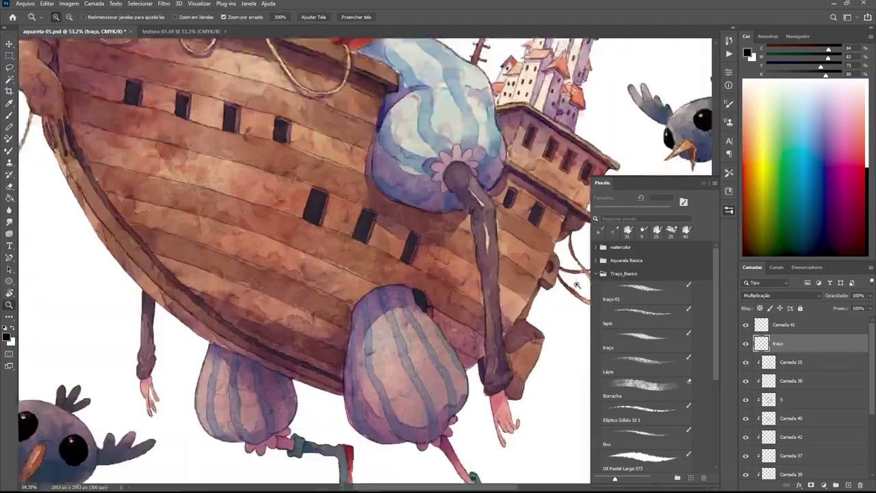
pyautogui.press('r')
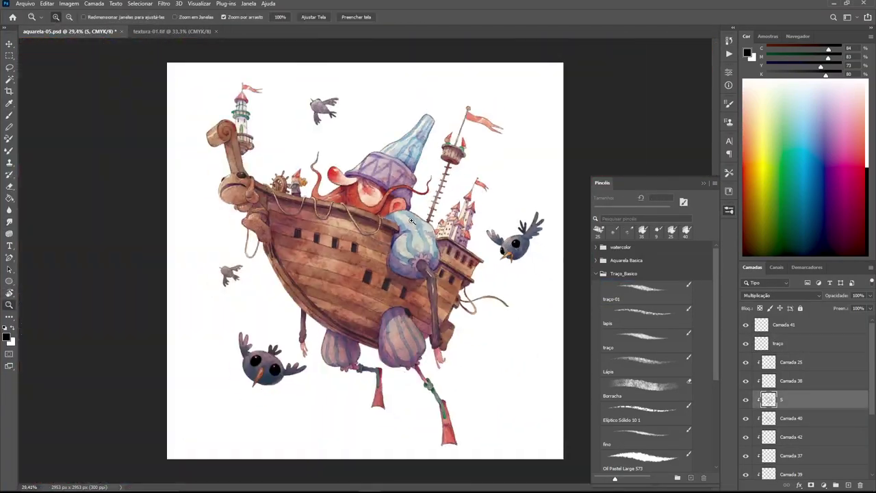
pyautogui.moveTo(353, 360); pyautogui.dragTo(415, 176)
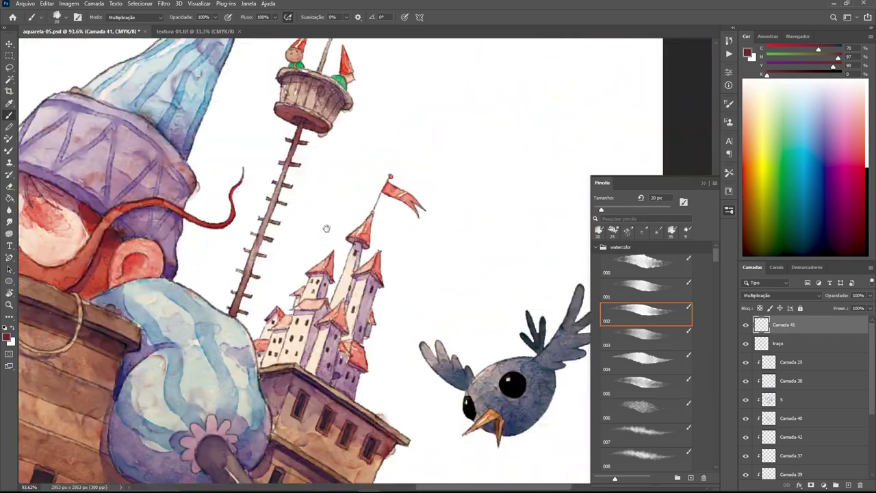
pyautogui.moveTo(327, 228); pyautogui.dragTo(232, 112)
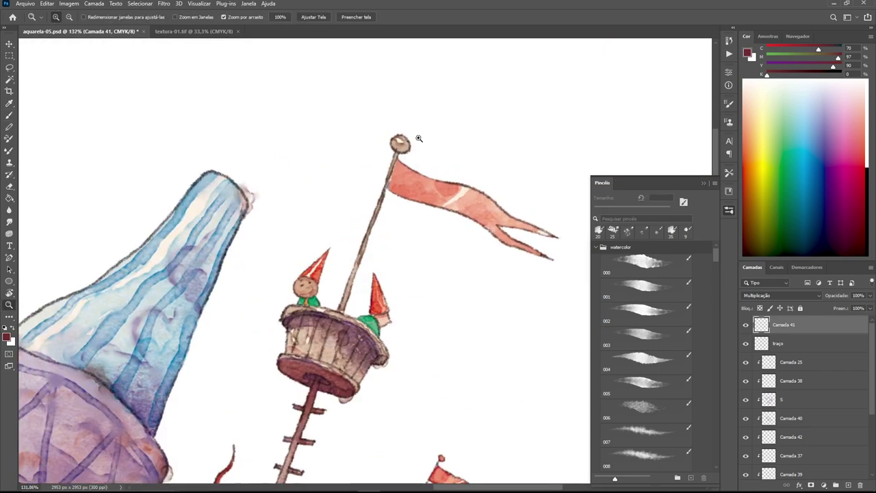
pyautogui.click(643, 311)
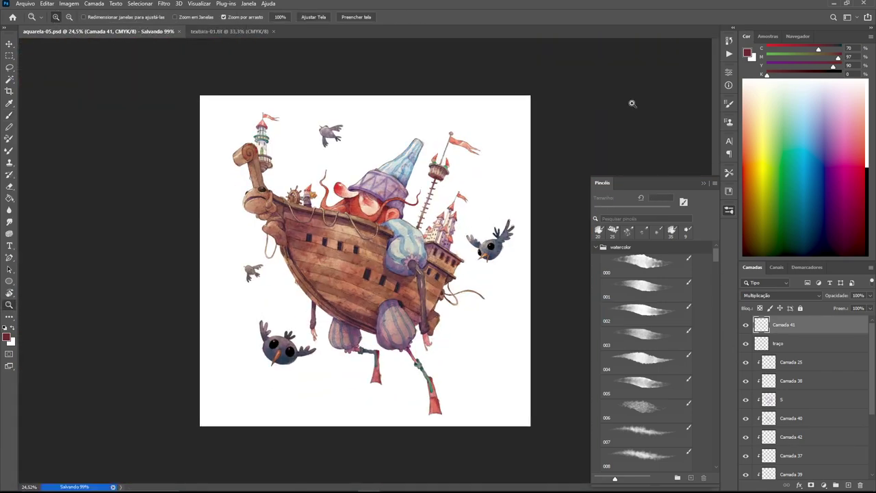
pyautogui.click(597, 247)
pyautogui.click(596, 273)
pyautogui.click(645, 291)
# - Write the signature bottom-right, fit the image to view and show it full screen
pyautogui.moveTo(354, 345); pyautogui.dragTo(392, 345)
pyautogui.moveTo(463, 317); pyautogui.dragTo(518, 317)
pyautogui.hotkey('ctrl', '-')
pyautogui.hotkey('ctrl', '-')
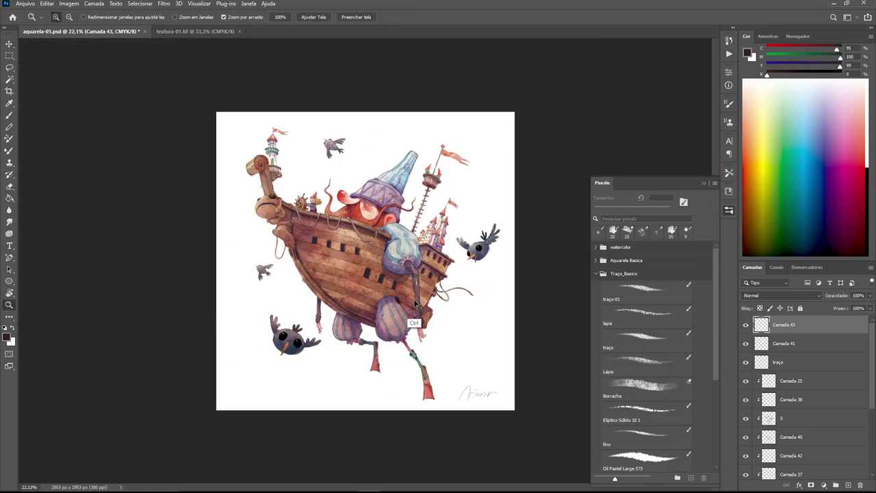
pyautogui.hotkey('ctrl', '0')
pyautogui.press('f')
pyautogui.press('f')
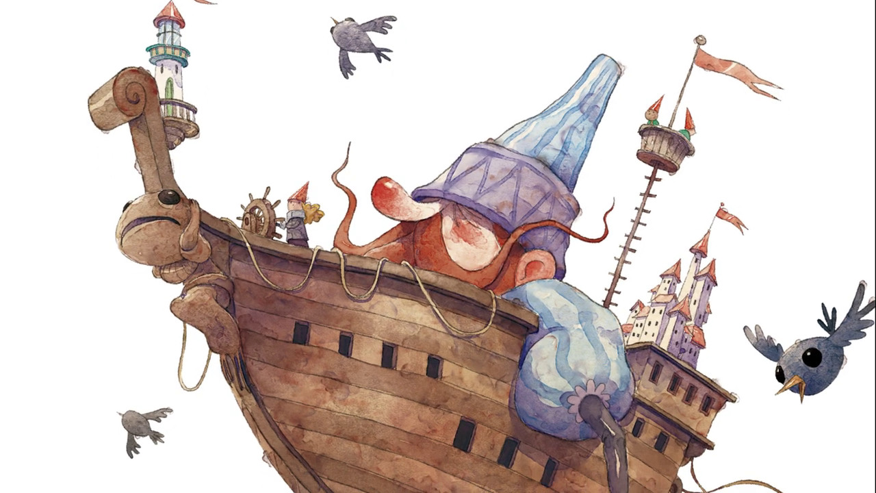